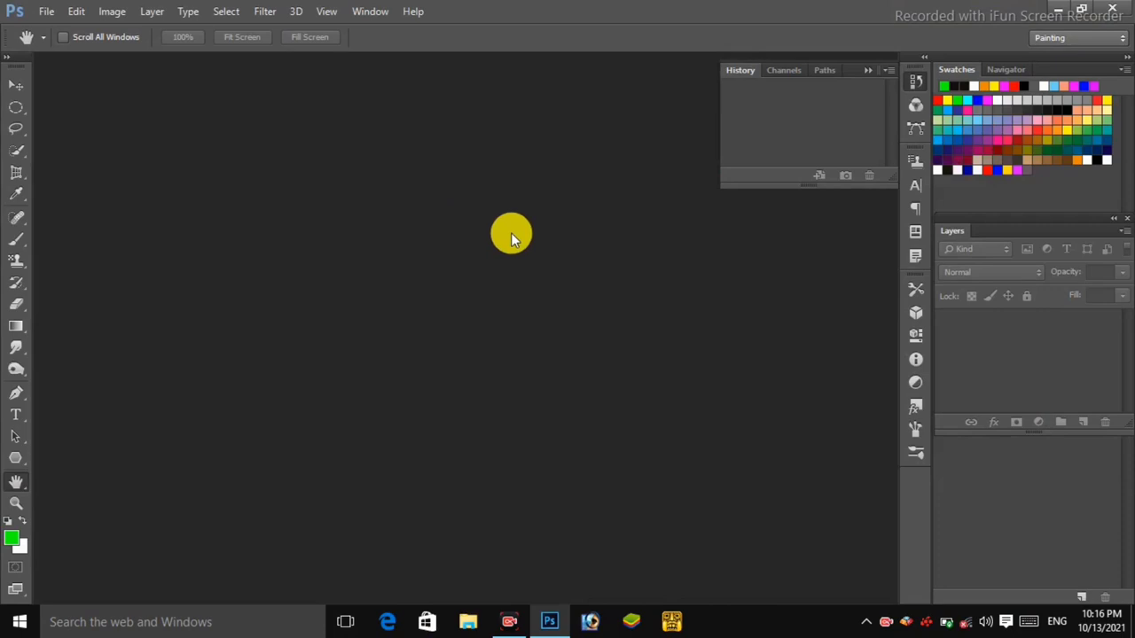
key("ctrl+o")
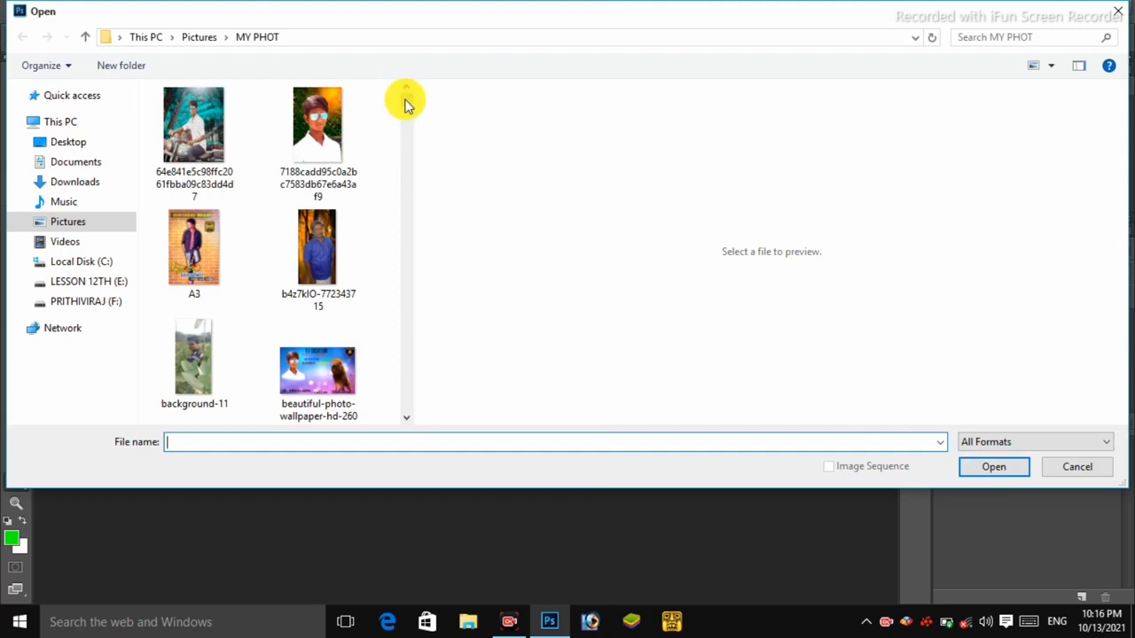
left_click_drag(406, 105, 405, 346)
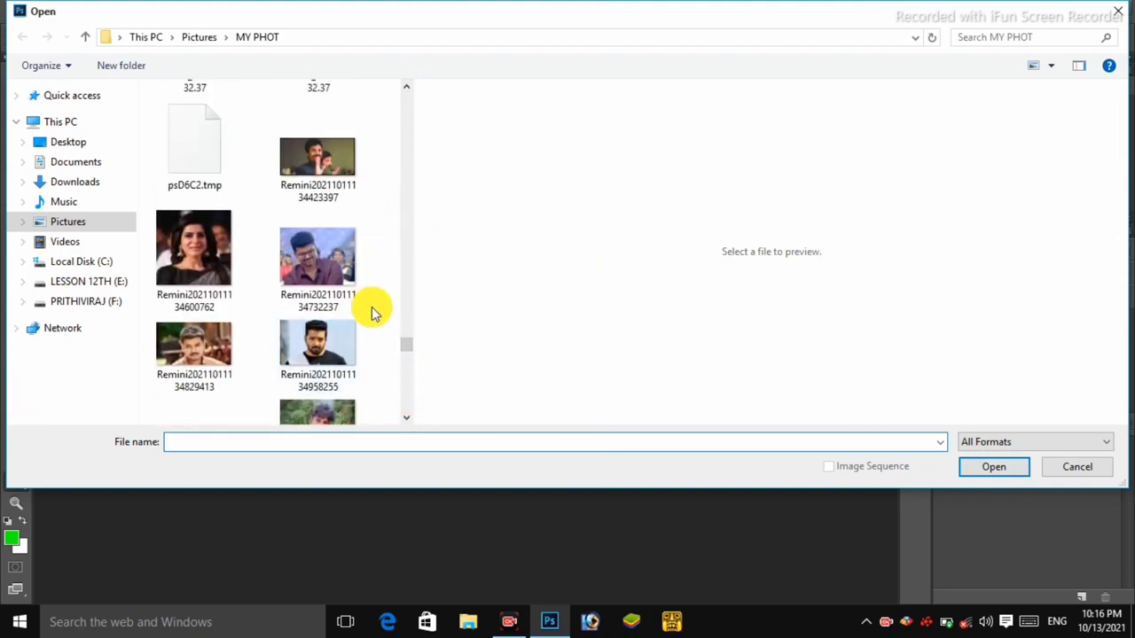
scroll(406, 349, "down", 2)
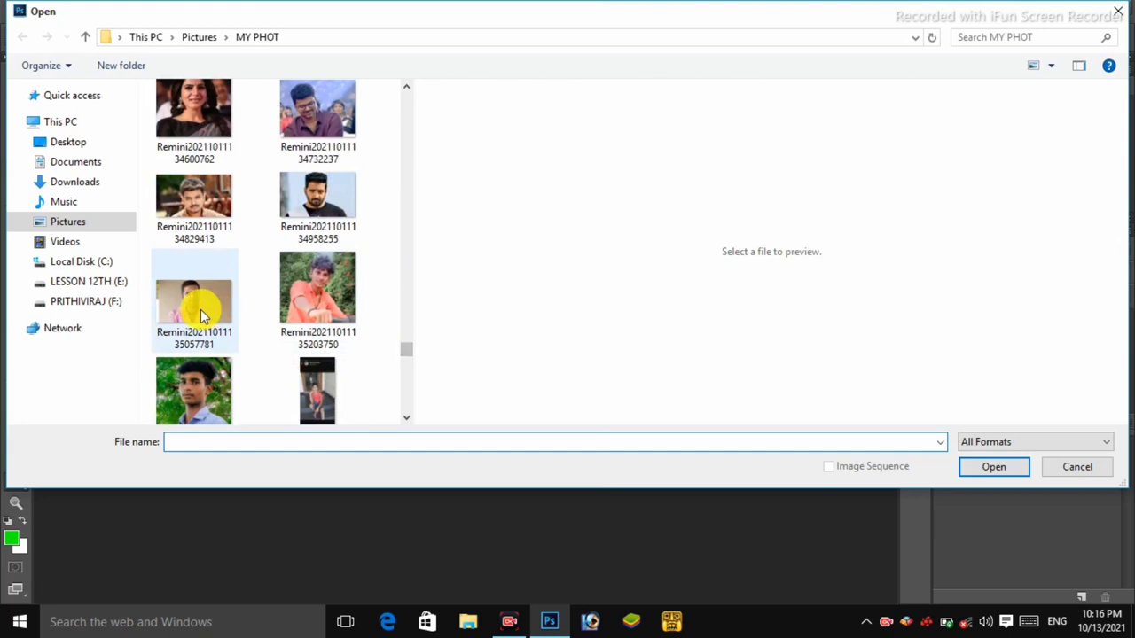
double_click(200, 316)
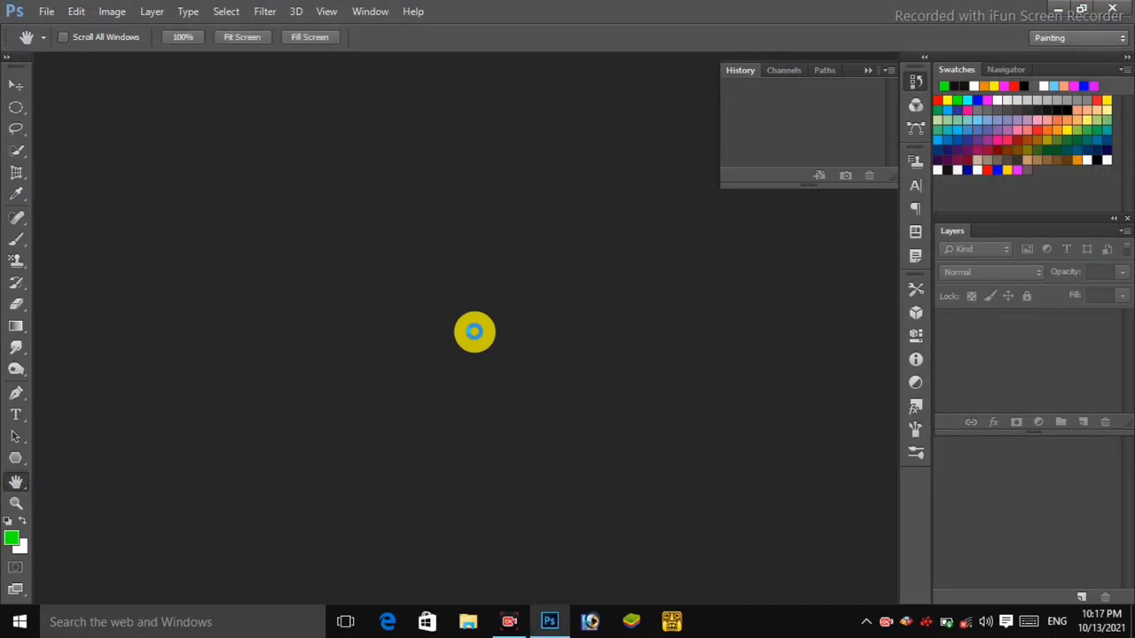
Step: Select the man's head, neck and shirt with the Quick Selection tool, refining with a brush size of 70
key("w")
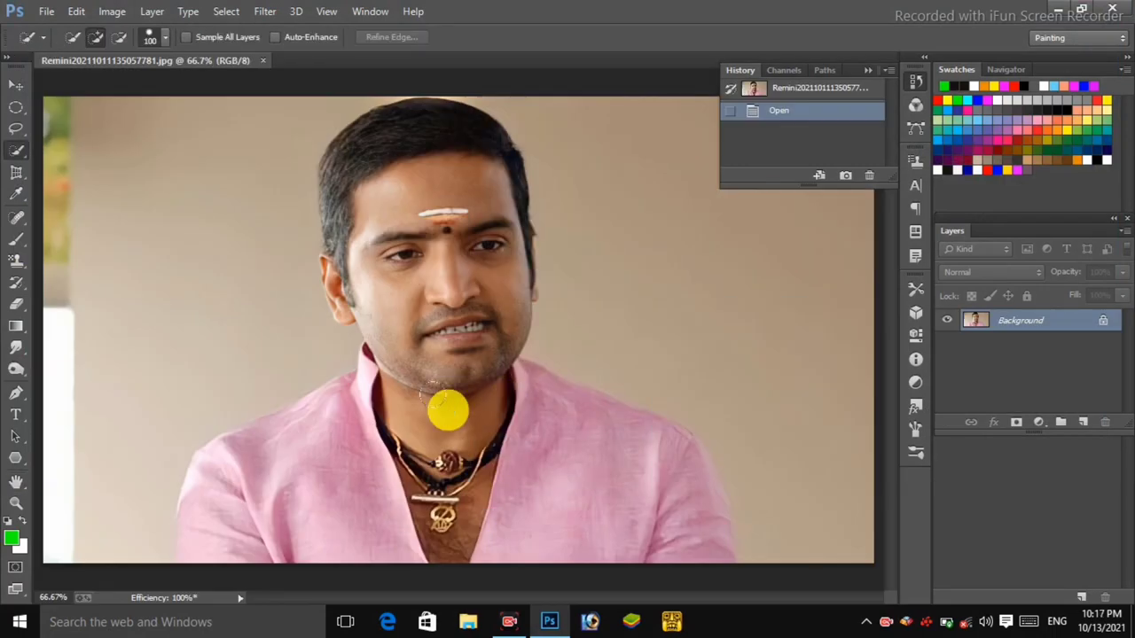
left_click_drag(345, 175, 428, 168)
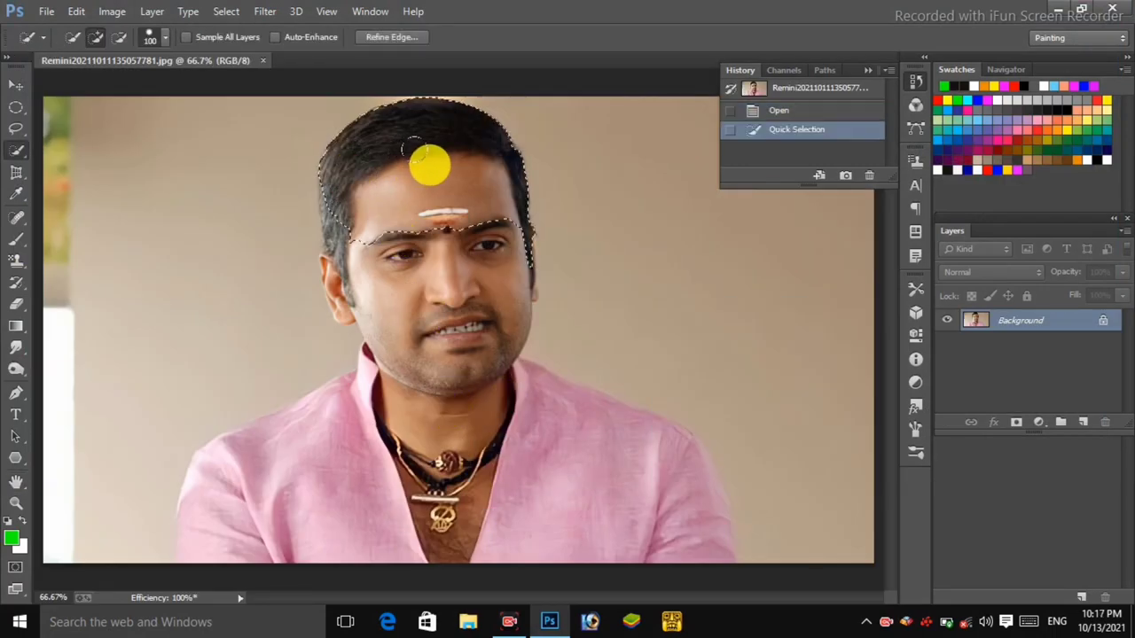
mouse_move(443, 357)
left_mouse_down()
mouse_move(365, 274)
mouse_move(352, 284)
mouse_move(472, 362)
left_mouse_up()
key("bracketleft")
key("bracketleft")
key("bracketleft")
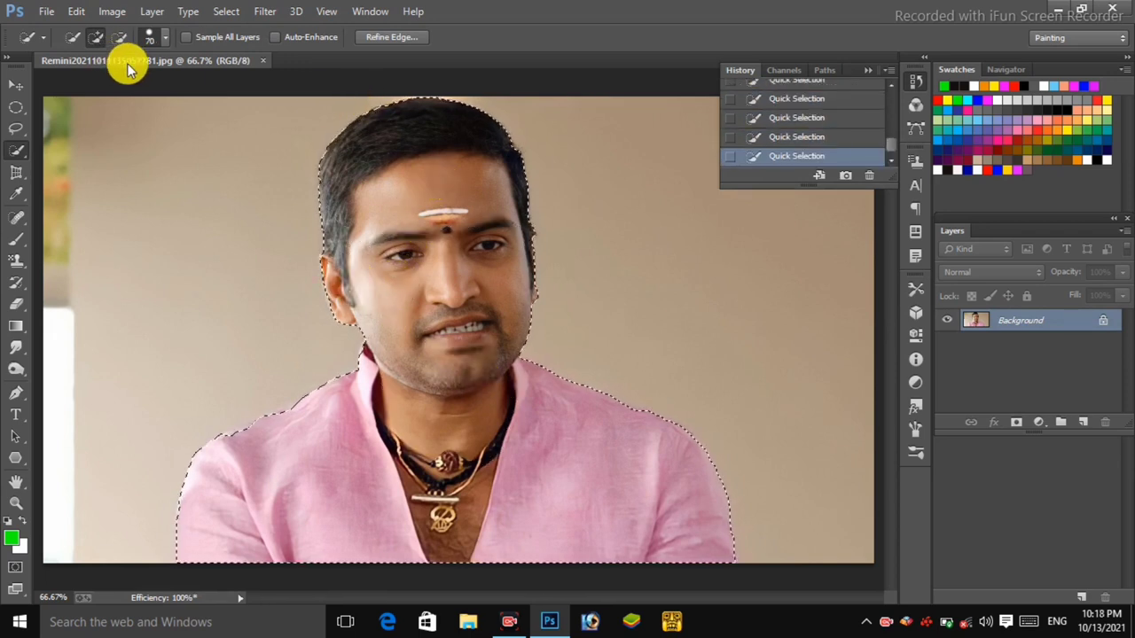
Step: Float the photo's window and create a new white 10 by 10 inch RGB document at 300 pixels/inch
left_click_drag(129, 62, 591, 200)
key("ctrl+n")
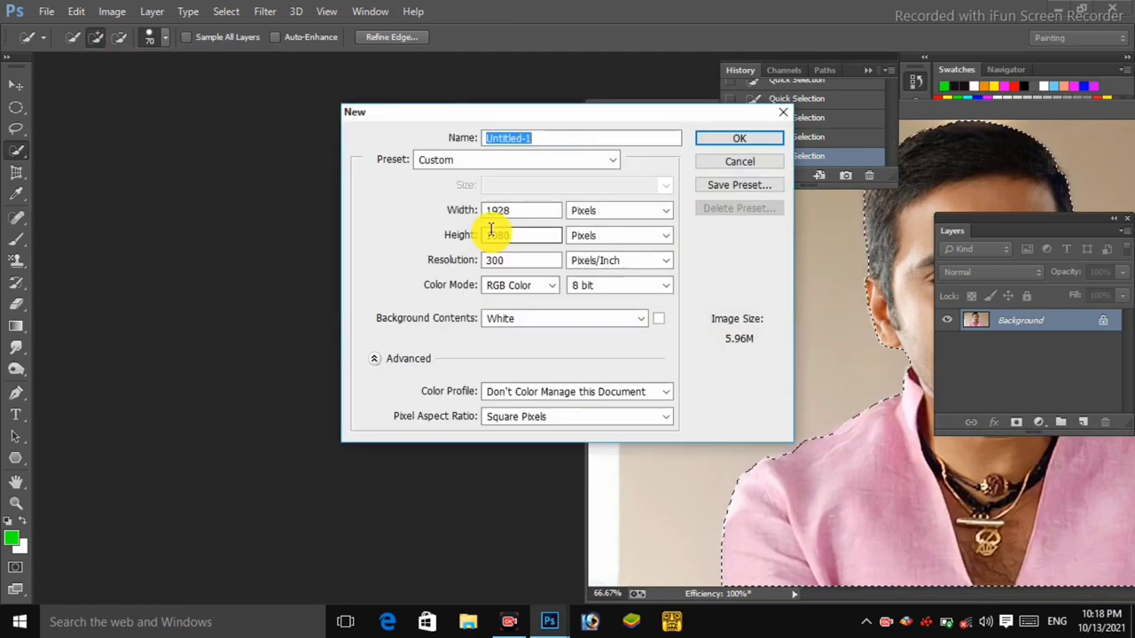
left_click(574, 213)
left_click(585, 241)
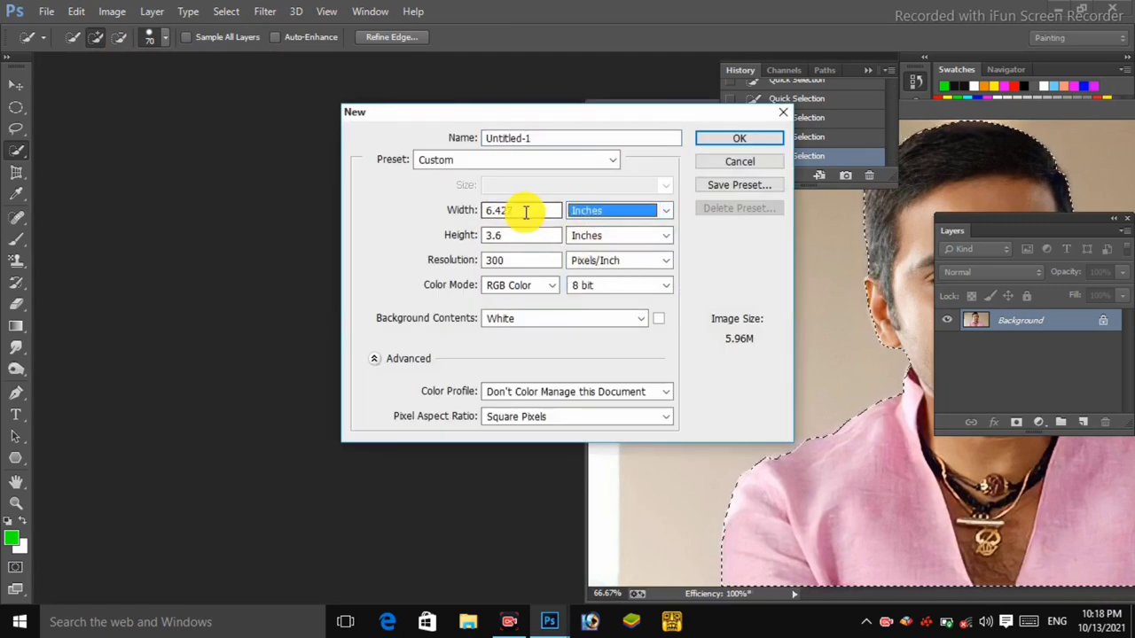
double_click(525, 211)
key("BackSpace")
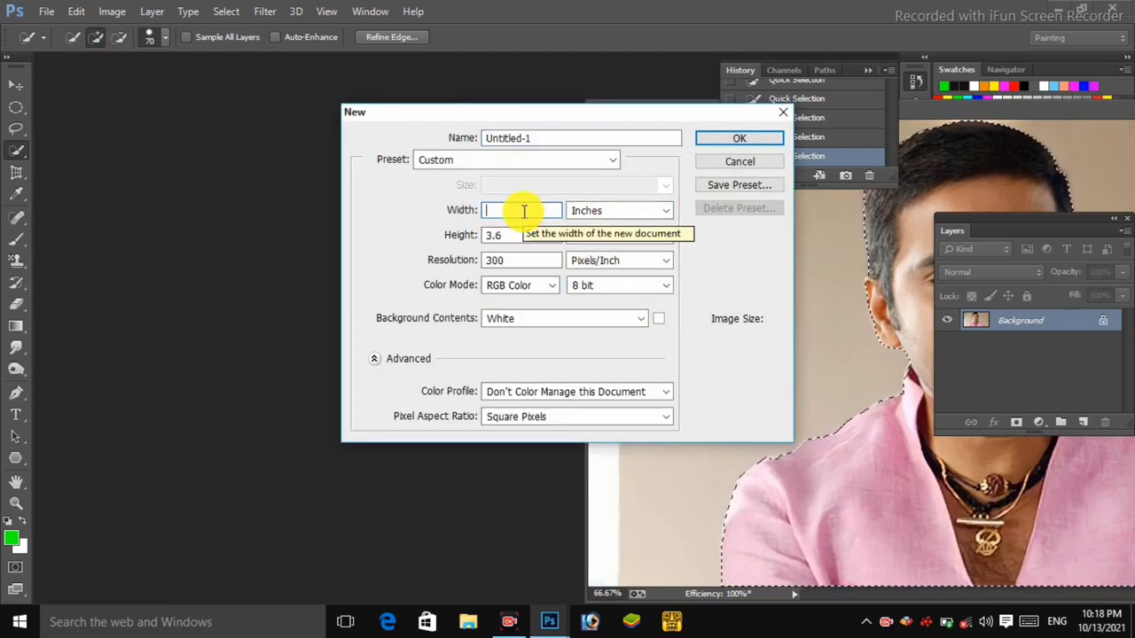
type("10")
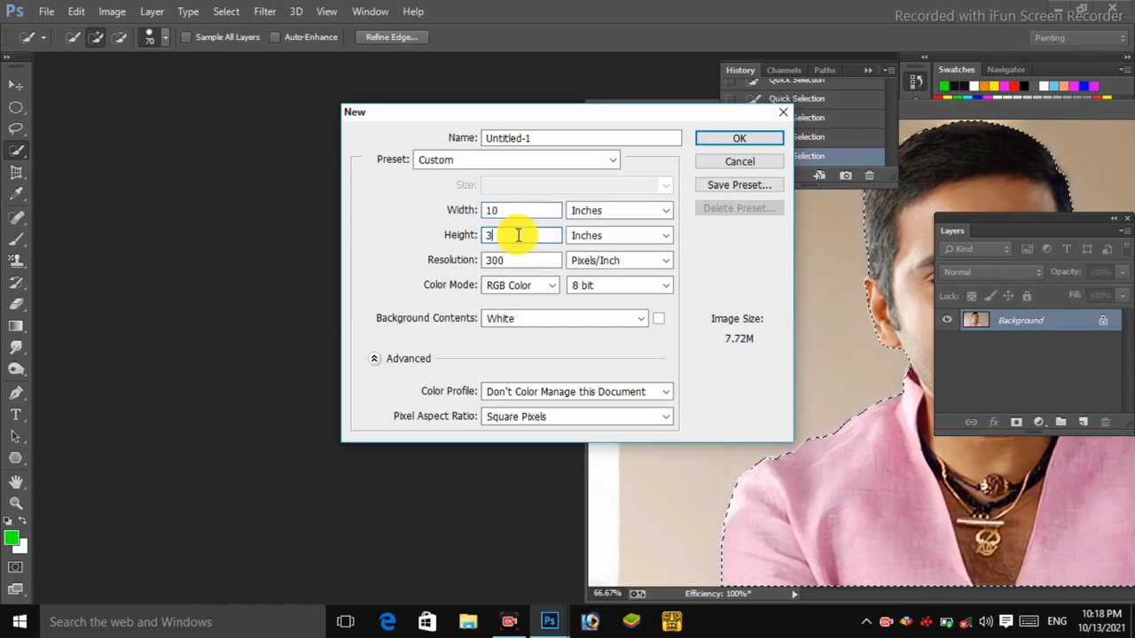
type("10")
key("Return")
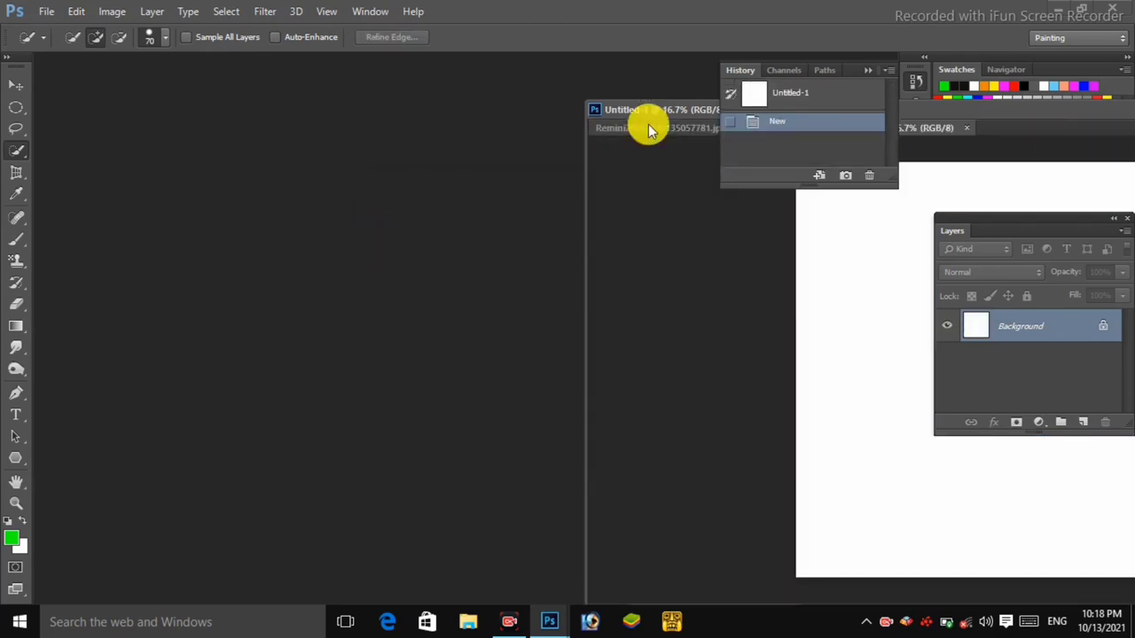
Step: Dock the new document, copy the selected man from the floating photo into it, and close the photo
left_click_drag(645, 110, 344, 161)
left_click_drag(467, 182, 196, 59)
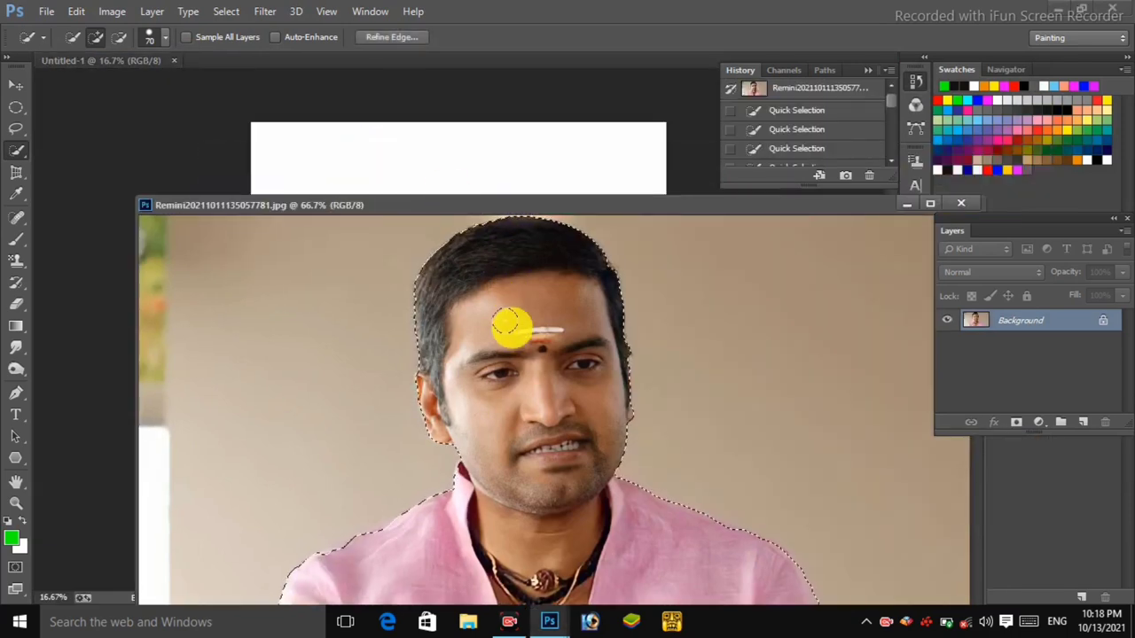
key("v")
left_click_drag(511, 329, 473, 192)
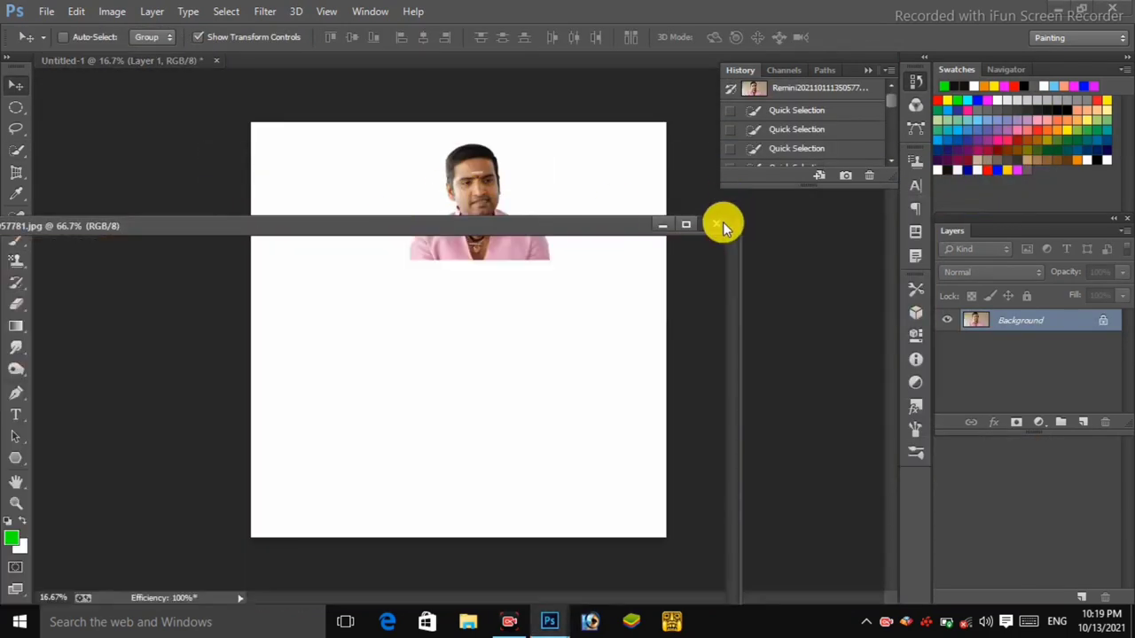
left_click(718, 224)
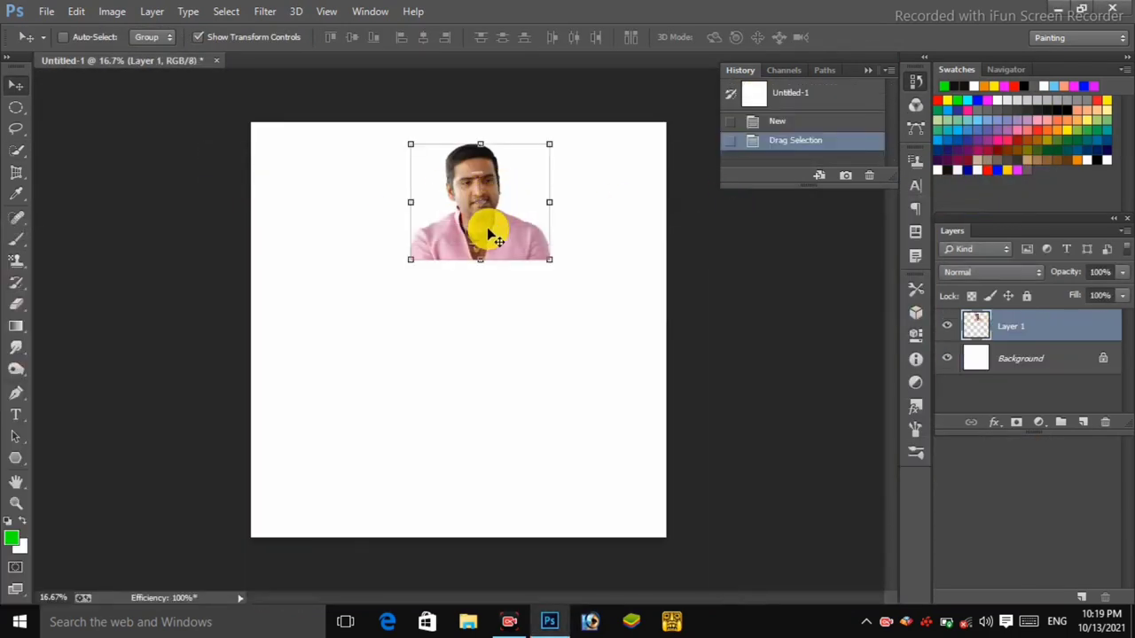
Step: Stretch the cutout from the canvas's lower edge to 310.77% width and 356.72% height, covering the canvas, and duplicate its layer
left_click_drag(488, 233, 462, 512)
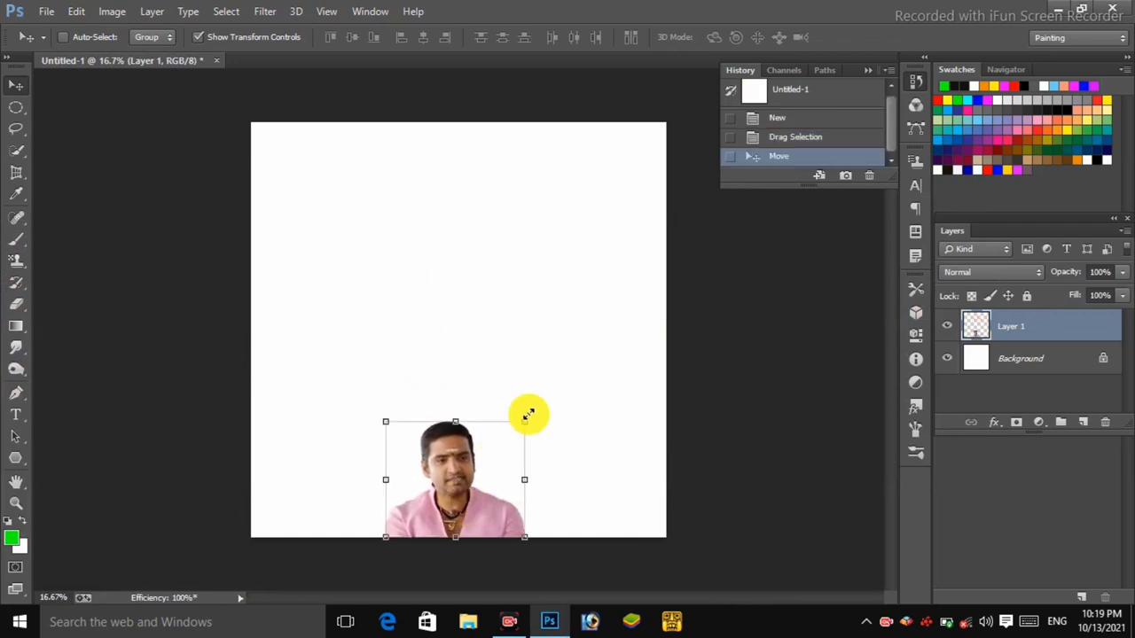
left_click_drag(524, 411, 620, 189)
left_click_drag(381, 185, 289, 128)
left_click_drag(623, 132, 688, 117)
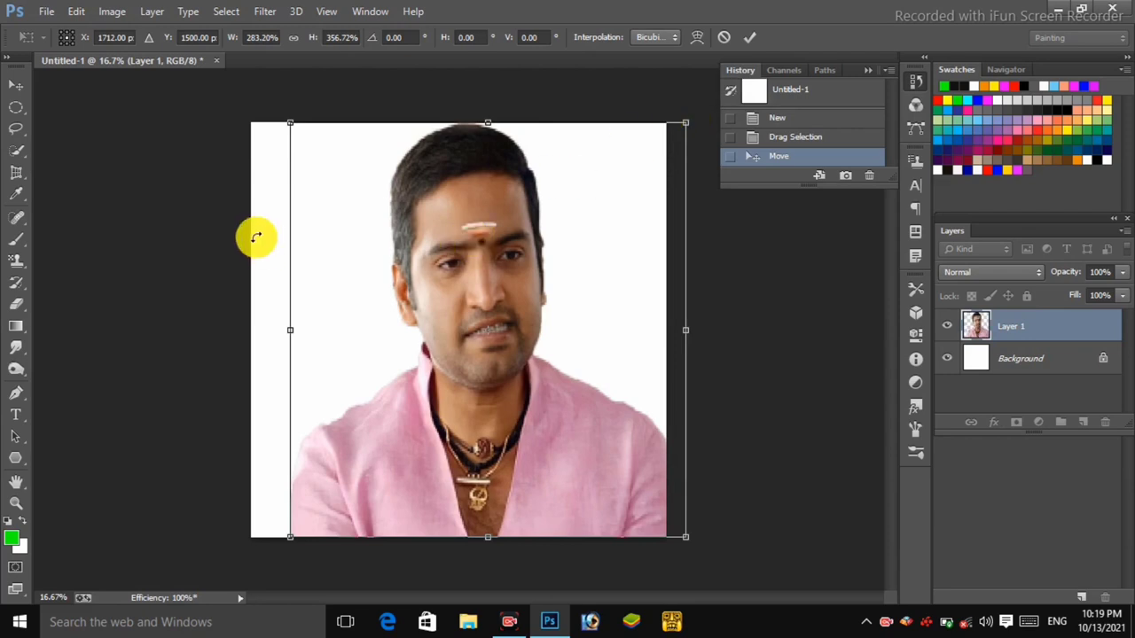
left_click_drag(290, 330, 249, 334)
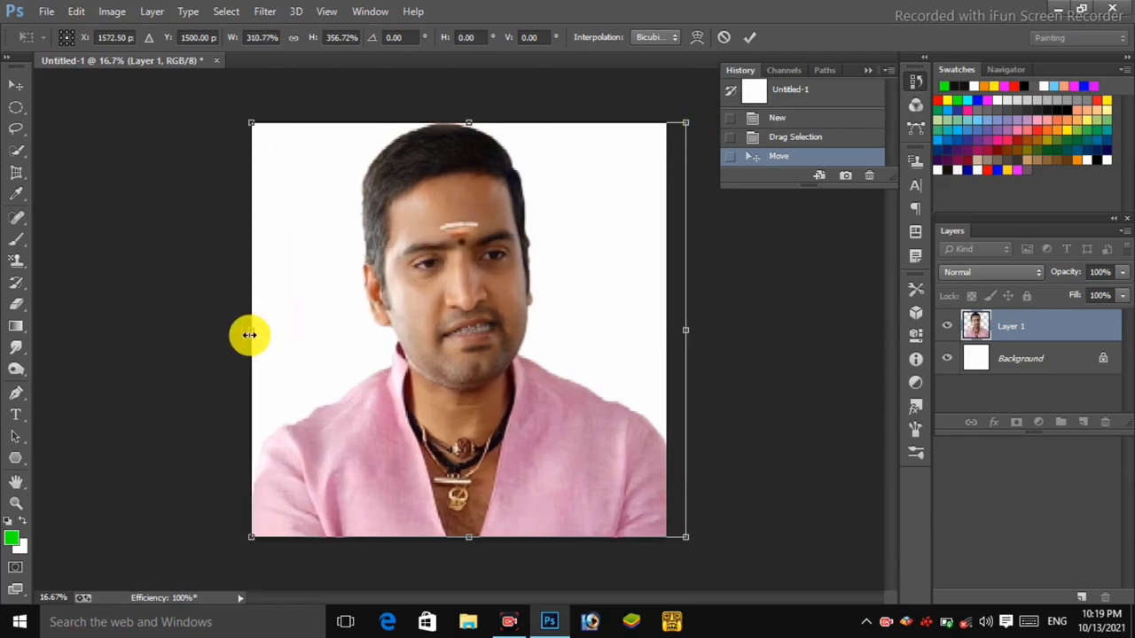
key("Return")
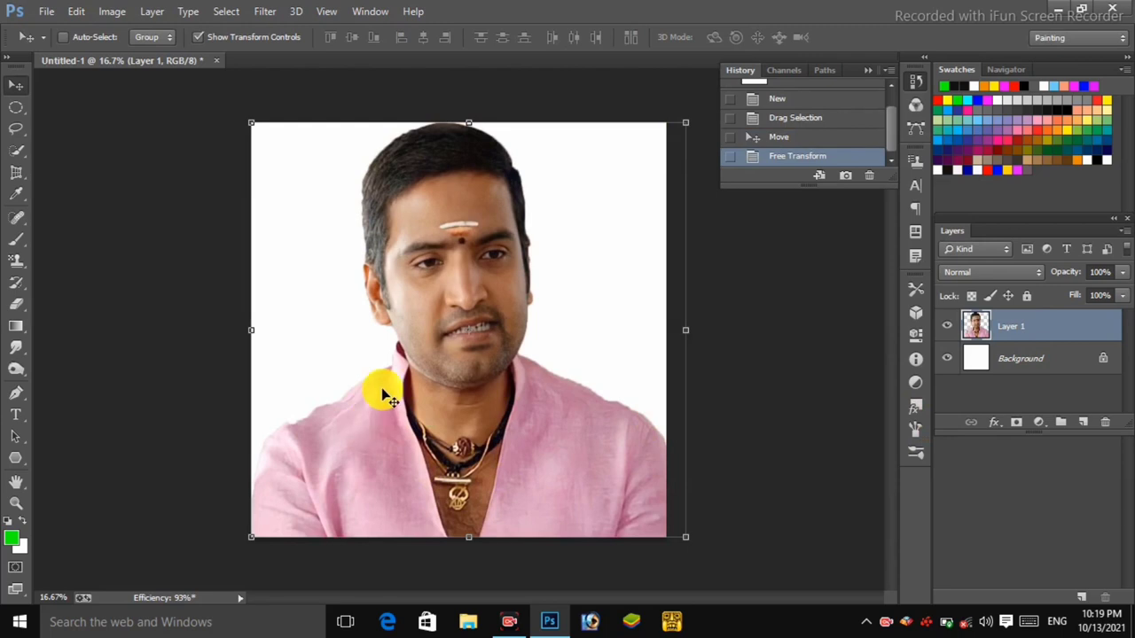
key("ctrl+j")
left_click(226, 11)
left_click(278, 169)
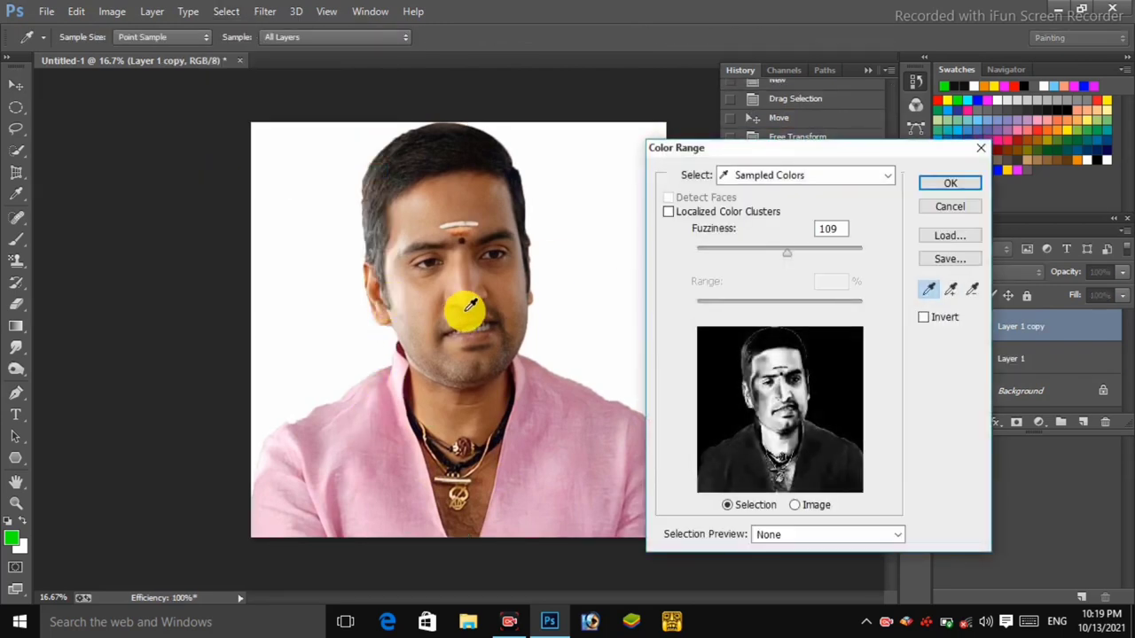
left_click(950, 206)
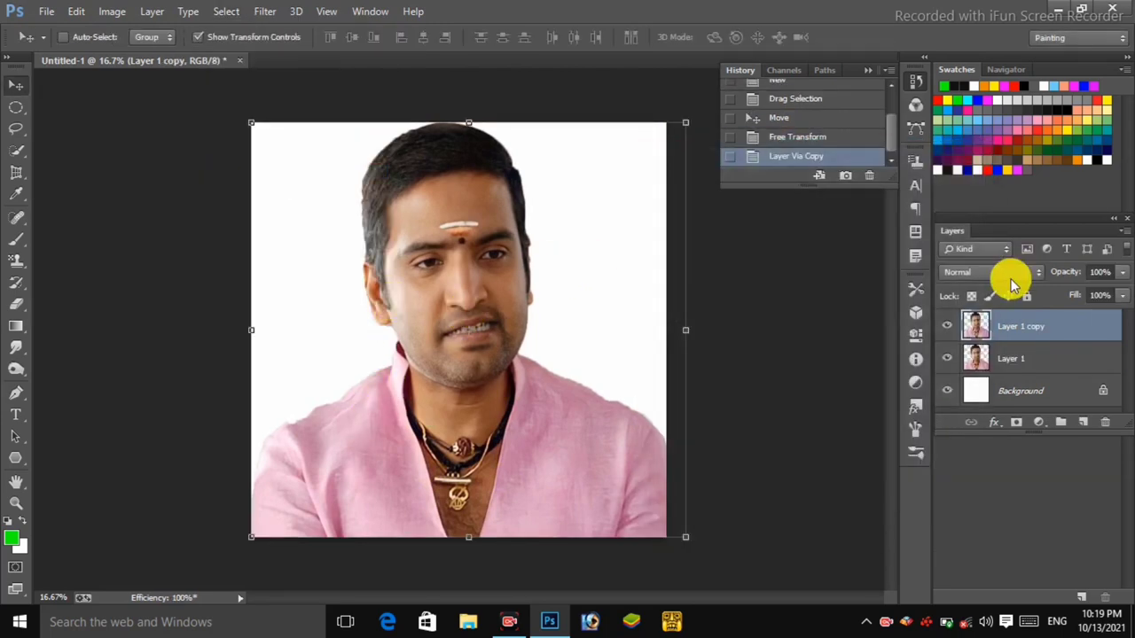
Step: Fill the Background layer with a dark gray swatch
left_click(1010, 392)
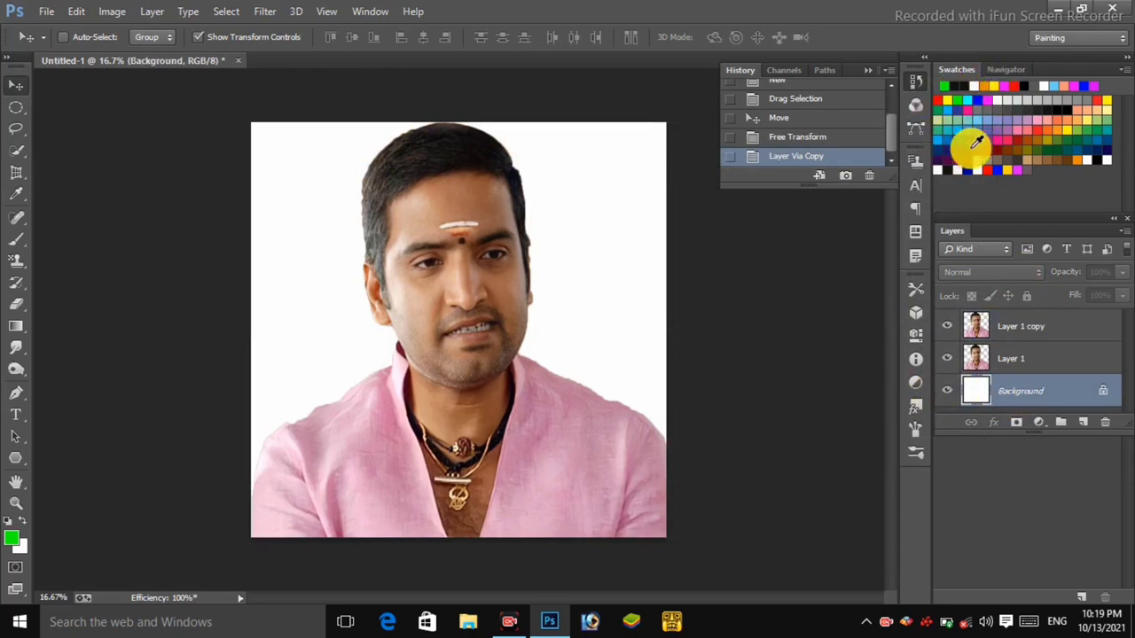
left_click(1012, 121)
key("alt+BackSpace")
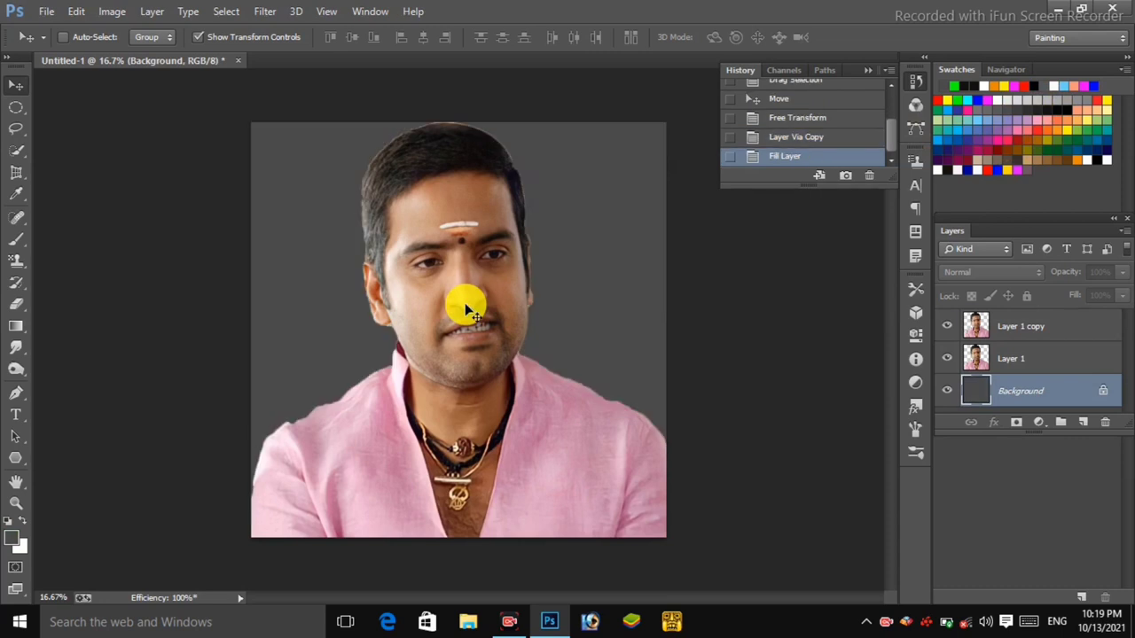
Step: Select the highlights on Layer 1 copy with Color Range
left_click(1018, 338)
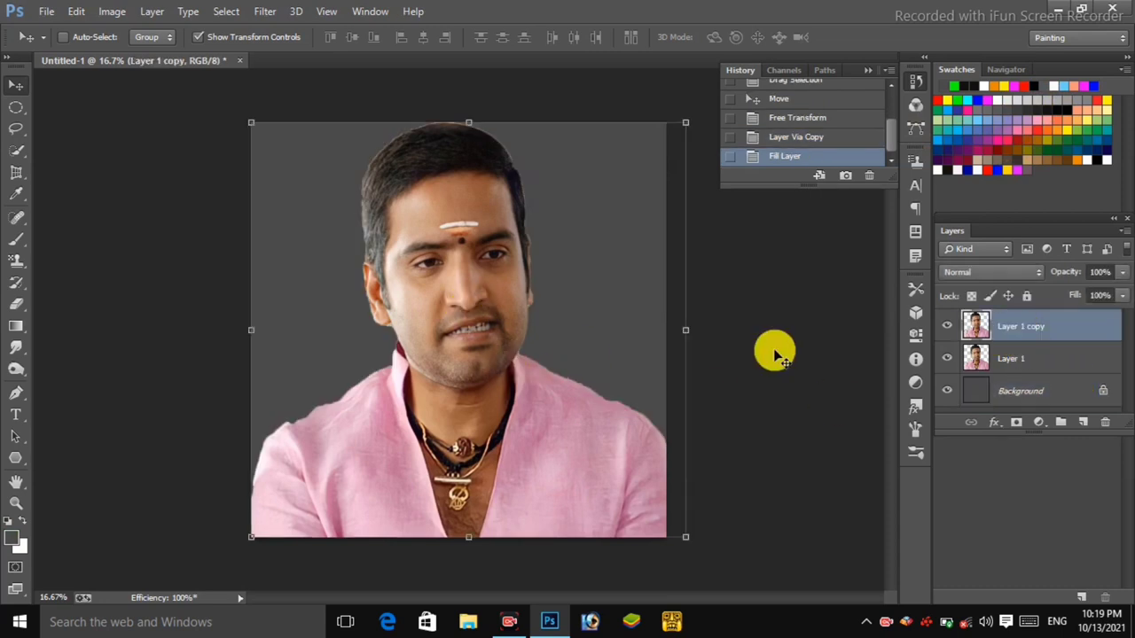
left_click(257, 10)
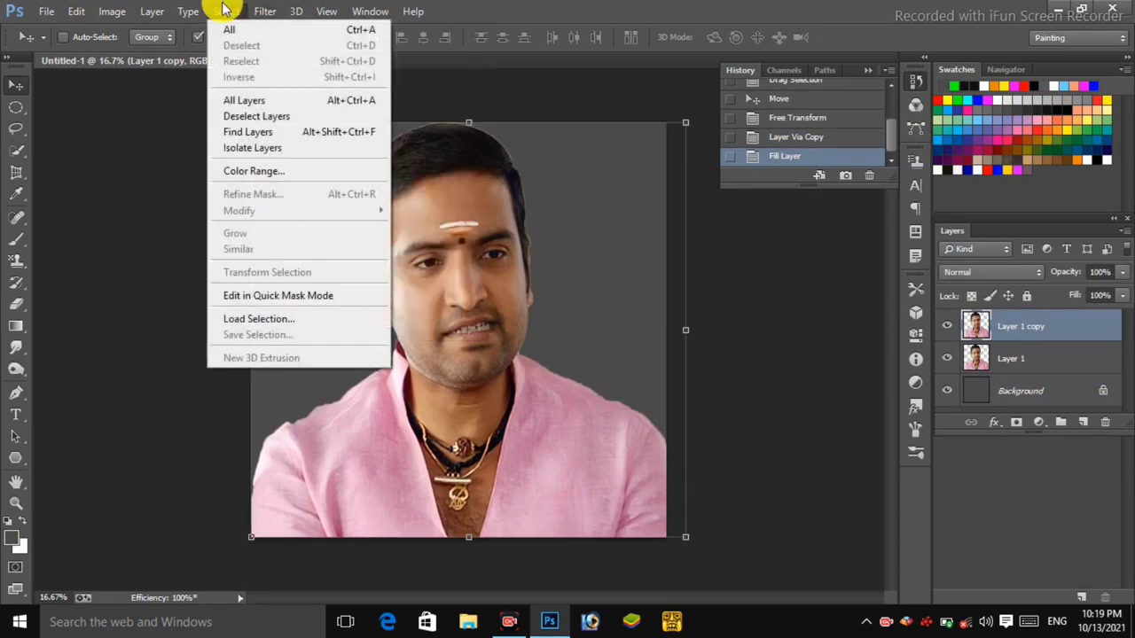
left_click(257, 169)
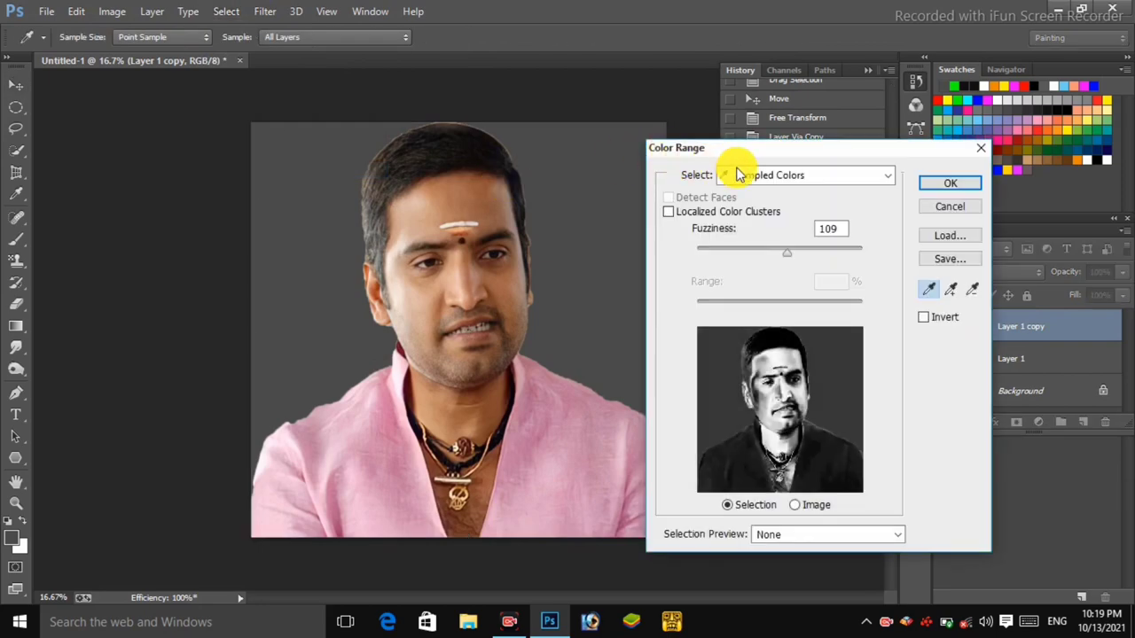
left_click(735, 175)
left_click(763, 339)
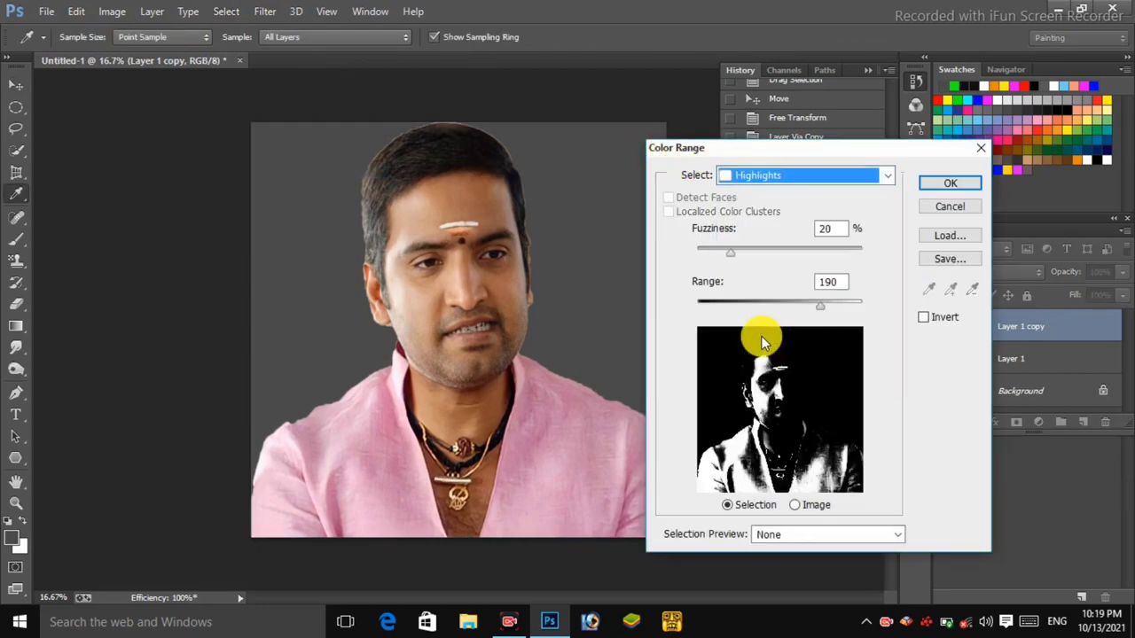
key("Return")
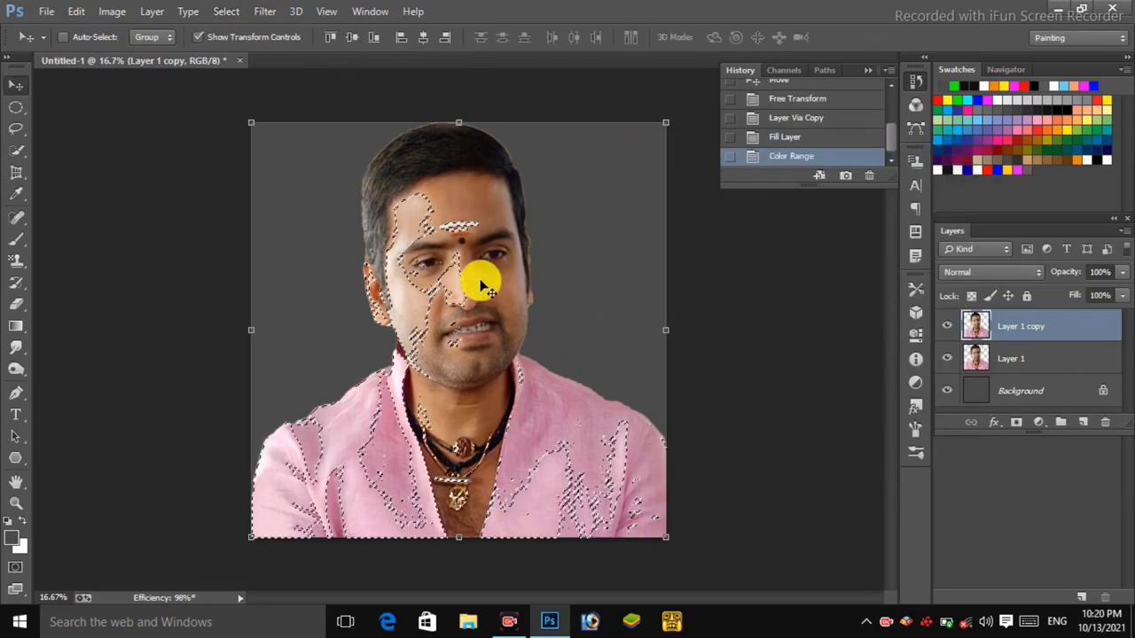
Step: Extend the highlights selection on the cheek with Quick Selection and feather the selection by 20 pixels
key("w")
left_click(408, 321)
right_click(401, 319)
left_click(410, 284)
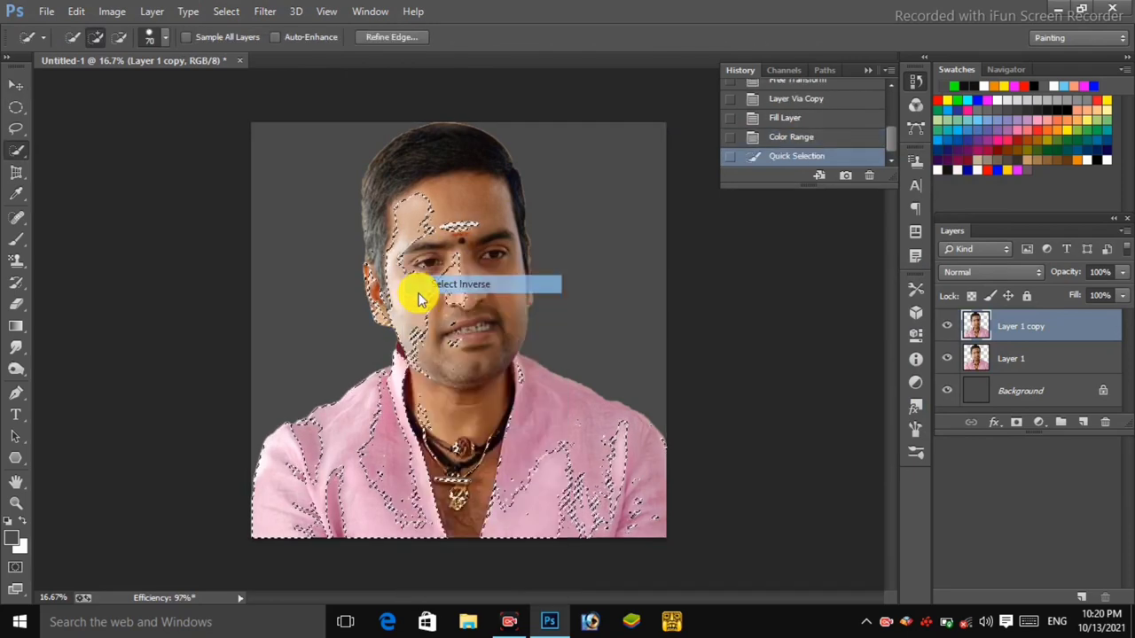
right_click(413, 310)
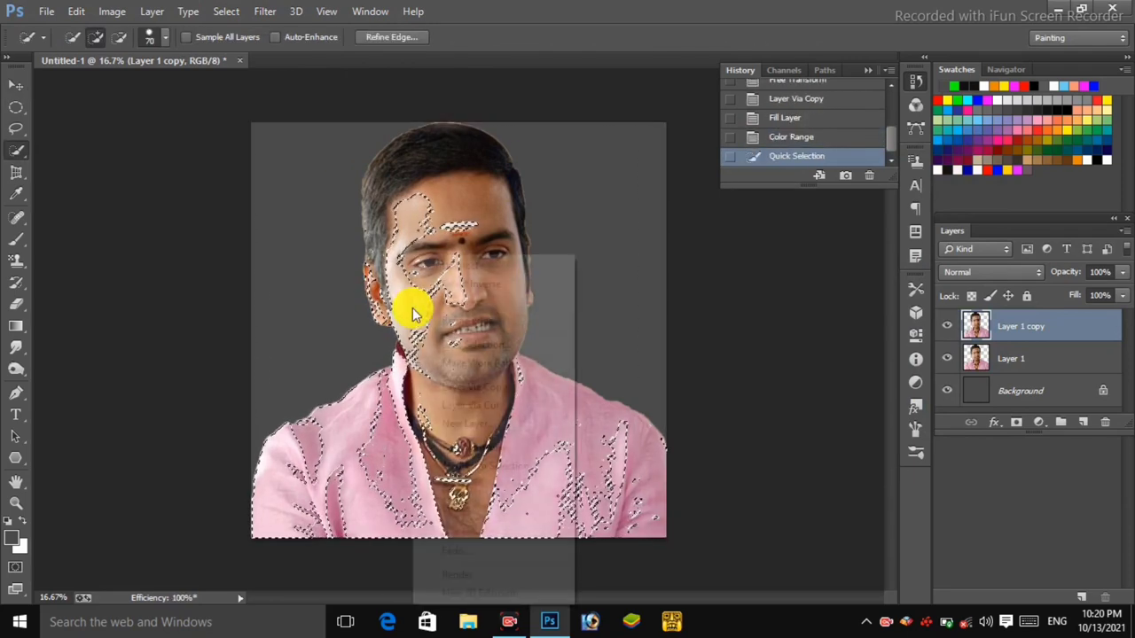
left_click(418, 301)
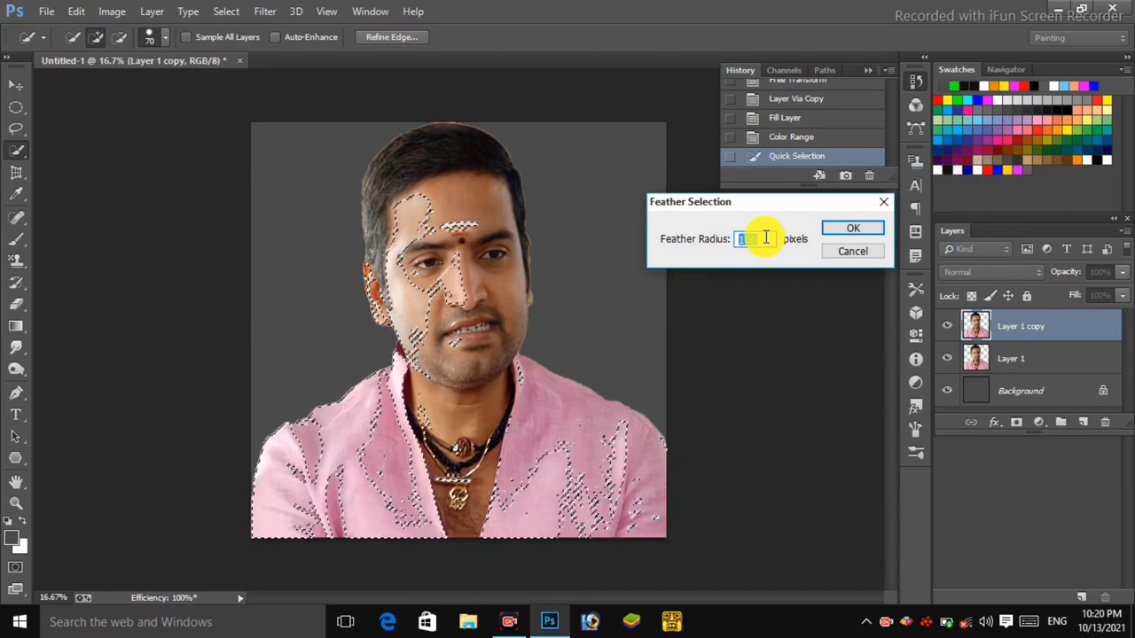
type("20")
key("Return")
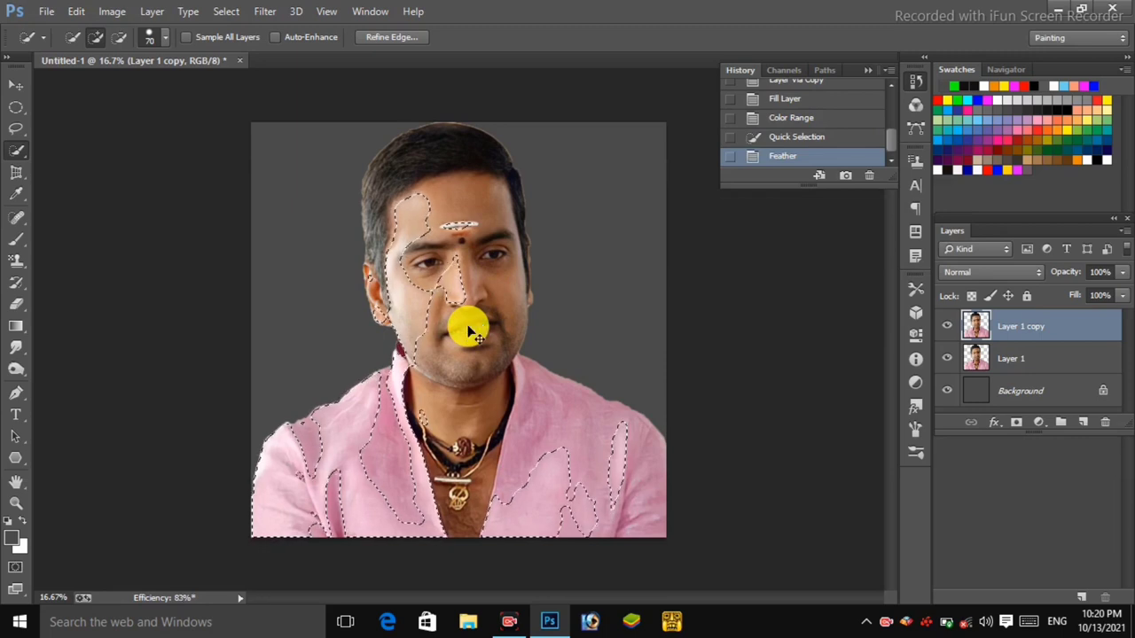
Step: Apply Levels to the feathered highlights selection with black input 17, midtone 0.73 and a slightly lowered white input, and deselect
key("ctrl+l")
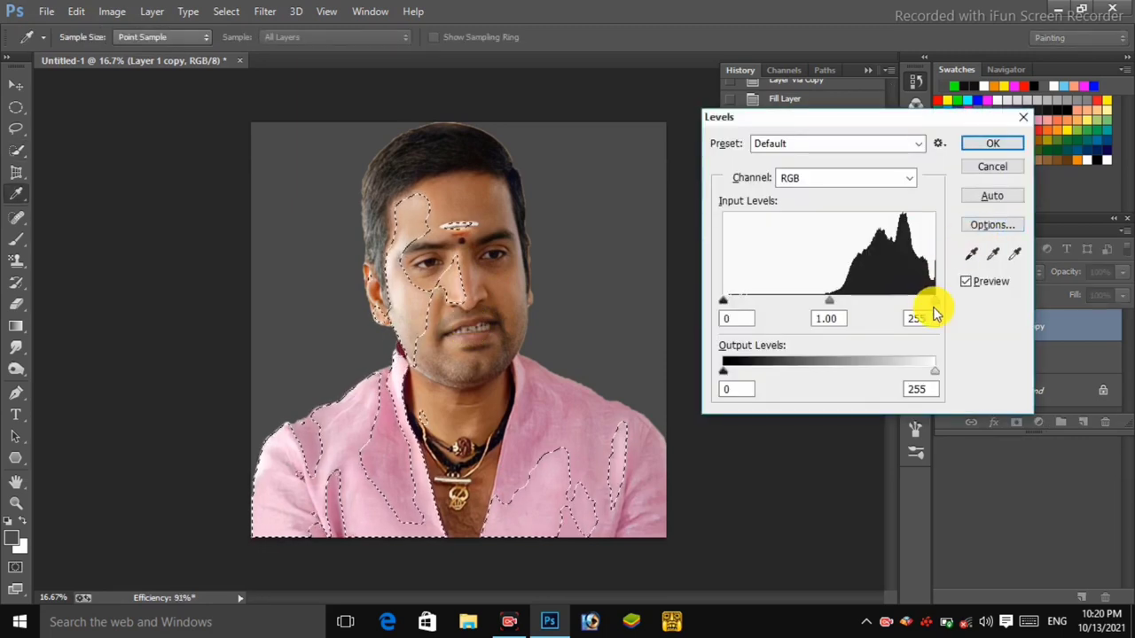
mouse_move(936, 304)
left_mouse_down()
mouse_move(861, 289)
mouse_move(933, 290)
left_mouse_up()
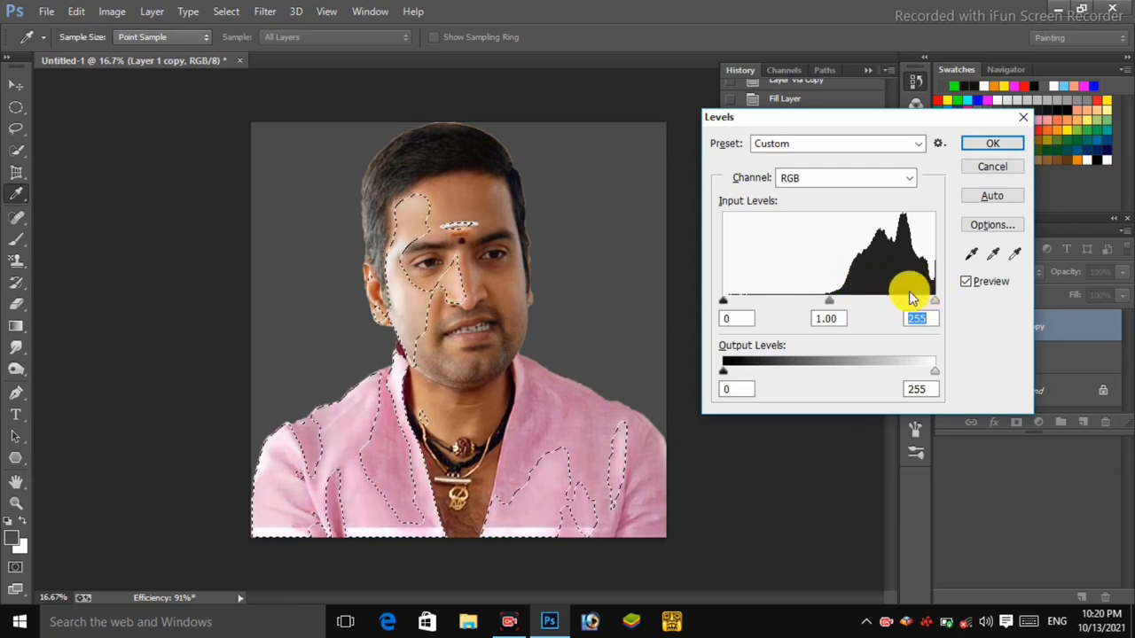
mouse_move(732, 304)
left_mouse_down()
mouse_move(780, 305)
mouse_move(721, 304)
left_mouse_up()
mouse_move(831, 303)
left_mouse_down()
mouse_move(815, 304)
mouse_move(850, 304)
left_mouse_up()
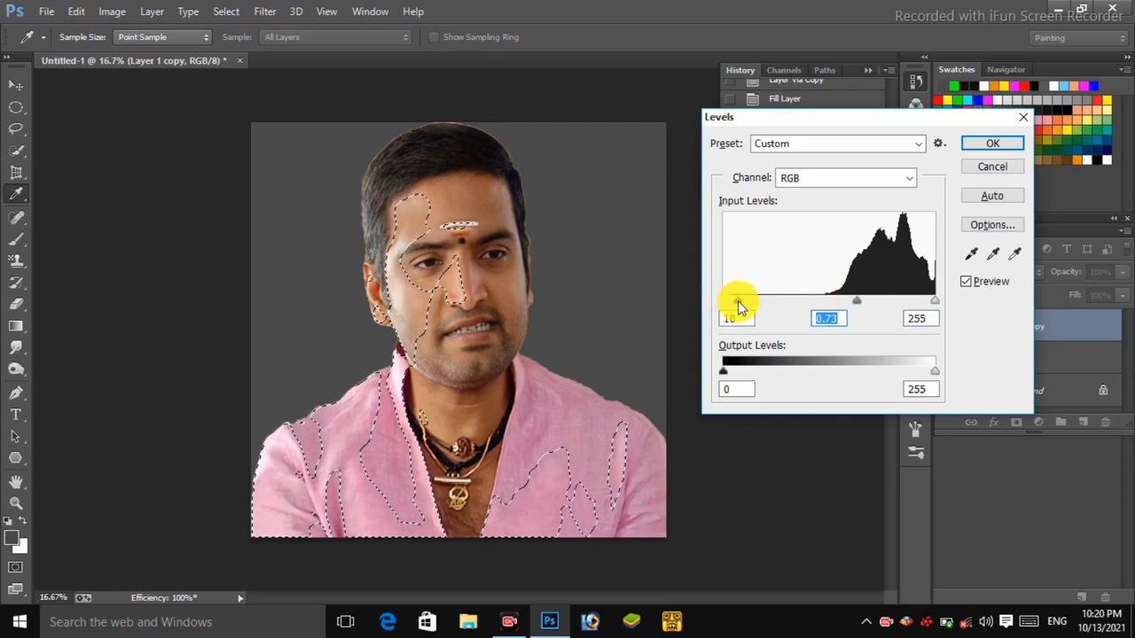
left_click_drag(740, 306, 737, 306)
left_click_drag(940, 304, 925, 305)
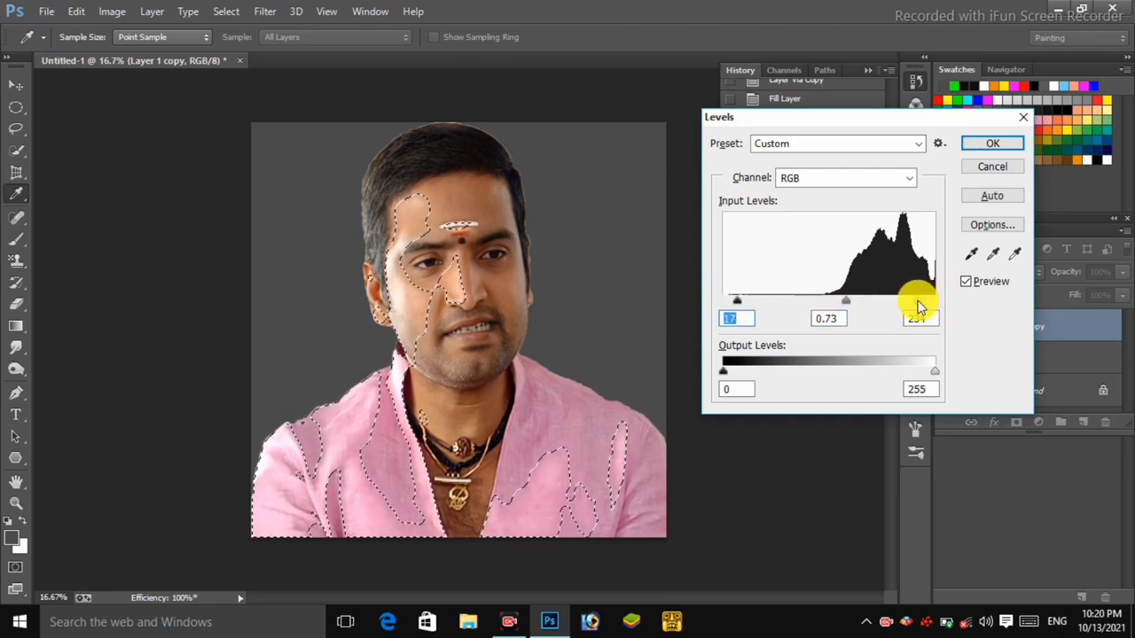
key("Return")
key("w")
key("ctrl+d")
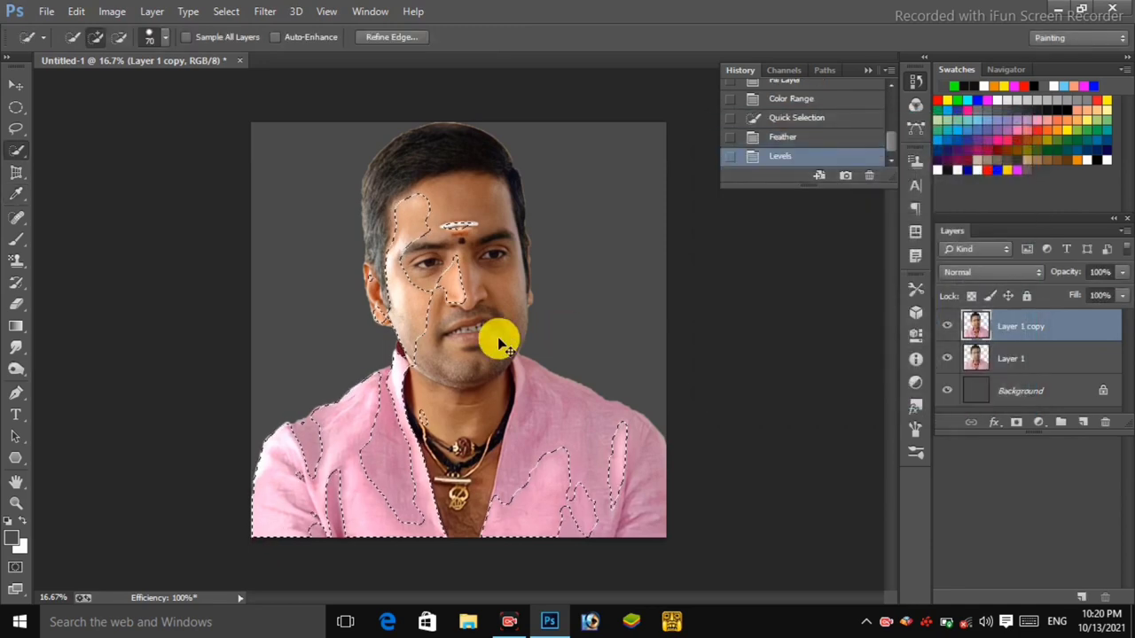
Step: Select the midtones on Layer 1 copy with Color Range and feather the selection
key("ctrl+plus")
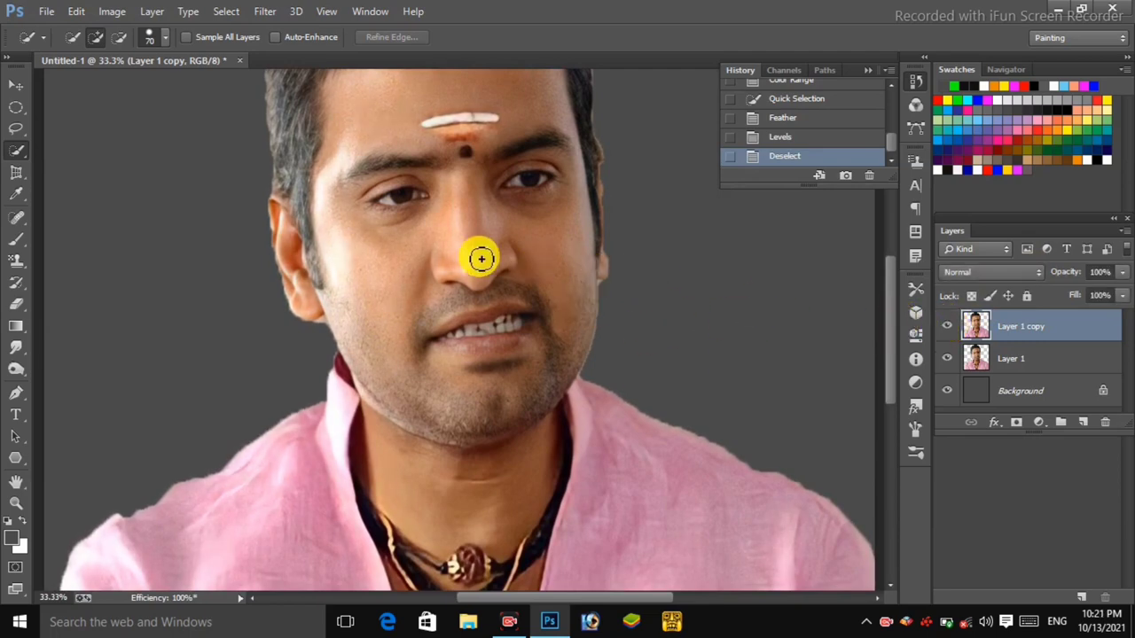
left_click(236, 16)
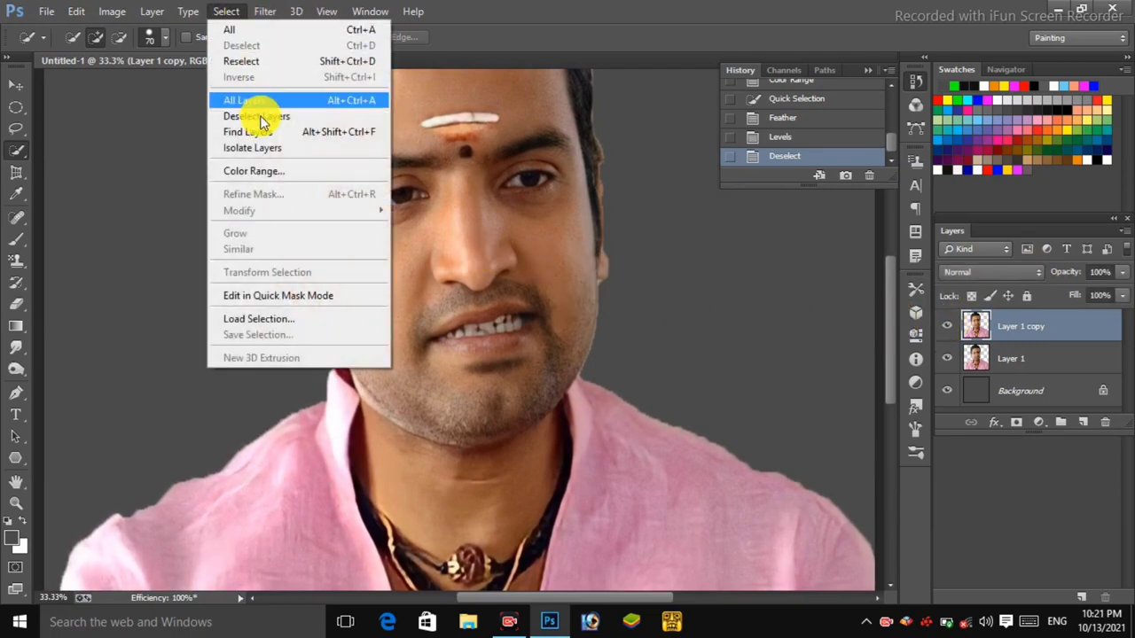
left_click(271, 169)
left_click(768, 177)
left_click(758, 329)
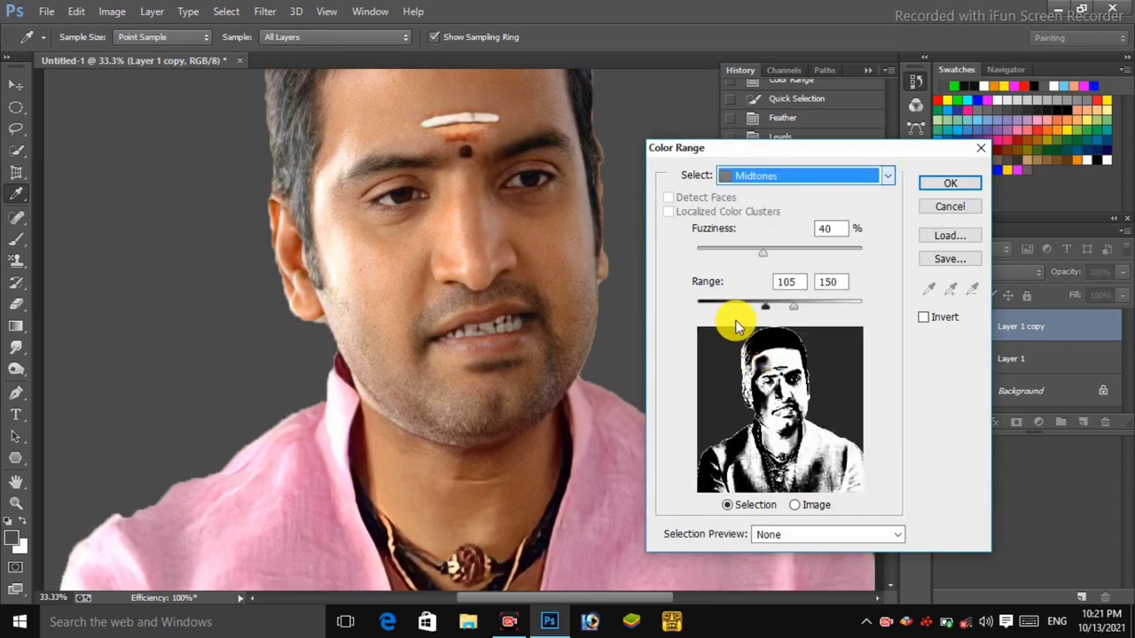
left_click(949, 183)
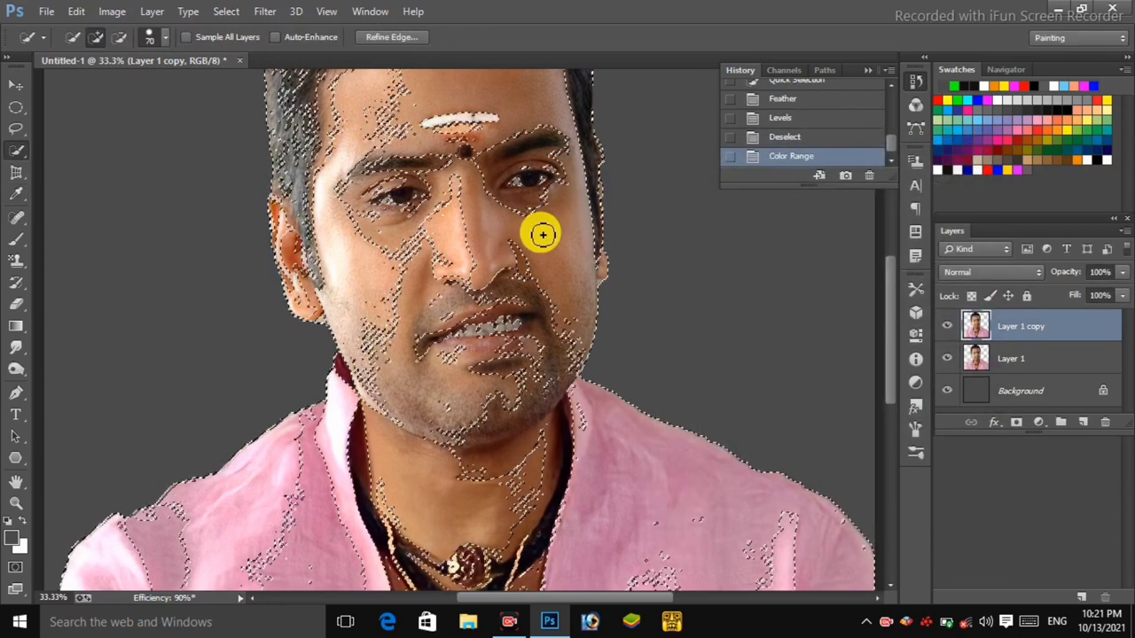
right_click(540, 233)
left_click(592, 279)
key("Return")
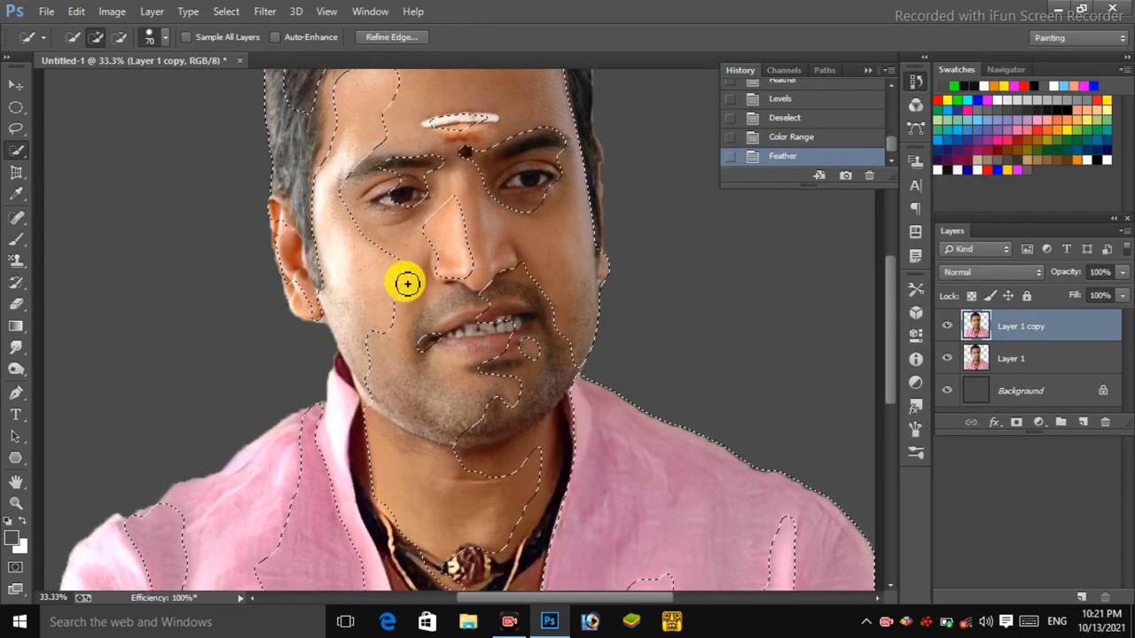
Step: Apply Levels to the midtones selection with white input 229 and a slightly raised black input, and deselect
key("ctrl+minus")
key("ctrl+l")
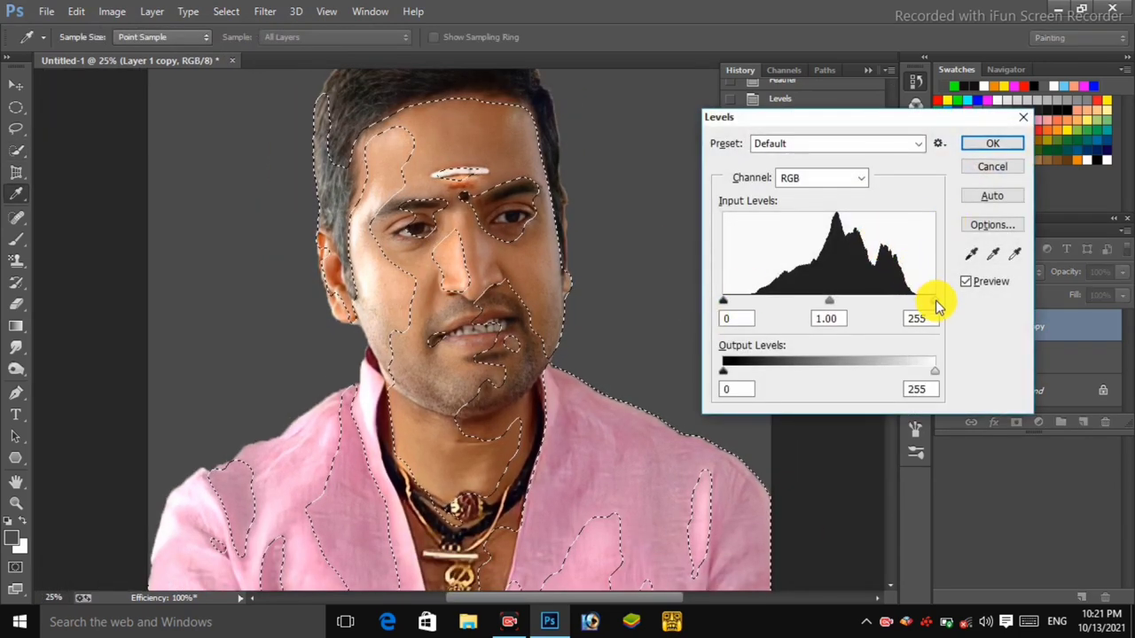
left_click_drag(920, 303, 911, 303)
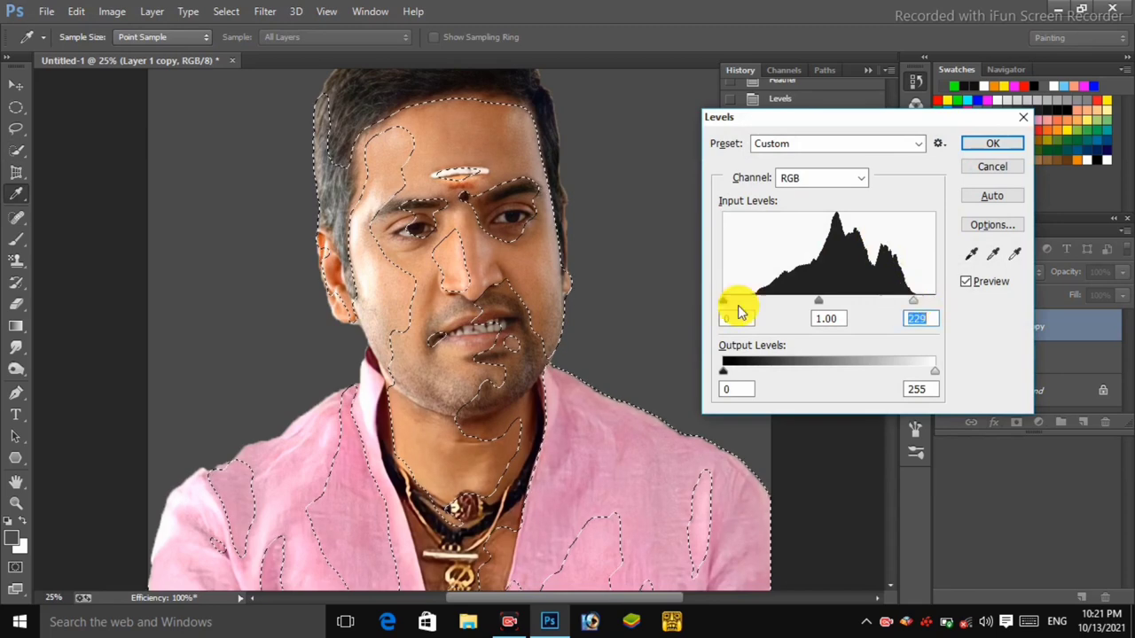
left_click_drag(724, 301, 736, 308)
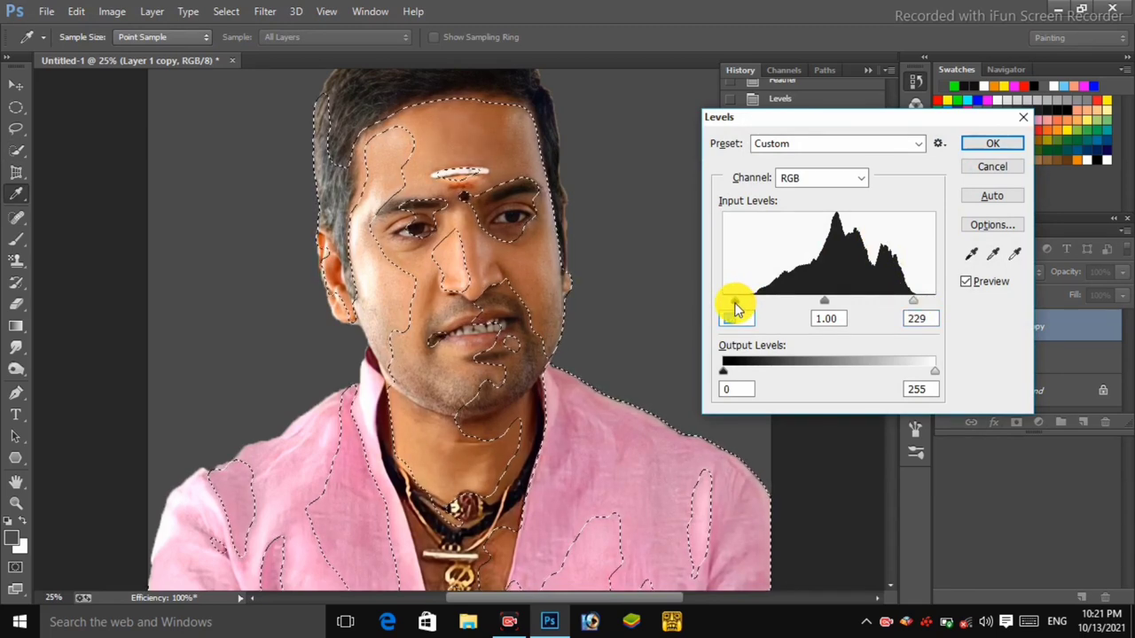
key("Return")
key("ctrl+d")
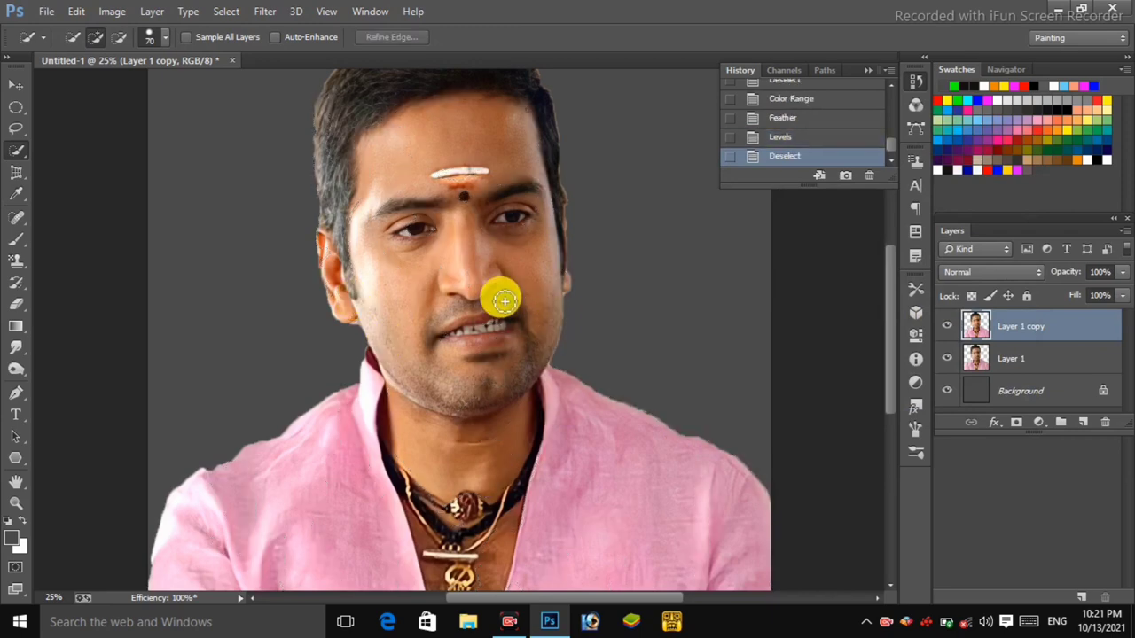
Step: Select the shadows on Layer 1 copy with Color Range and feather the selection
left_click(222, 10)
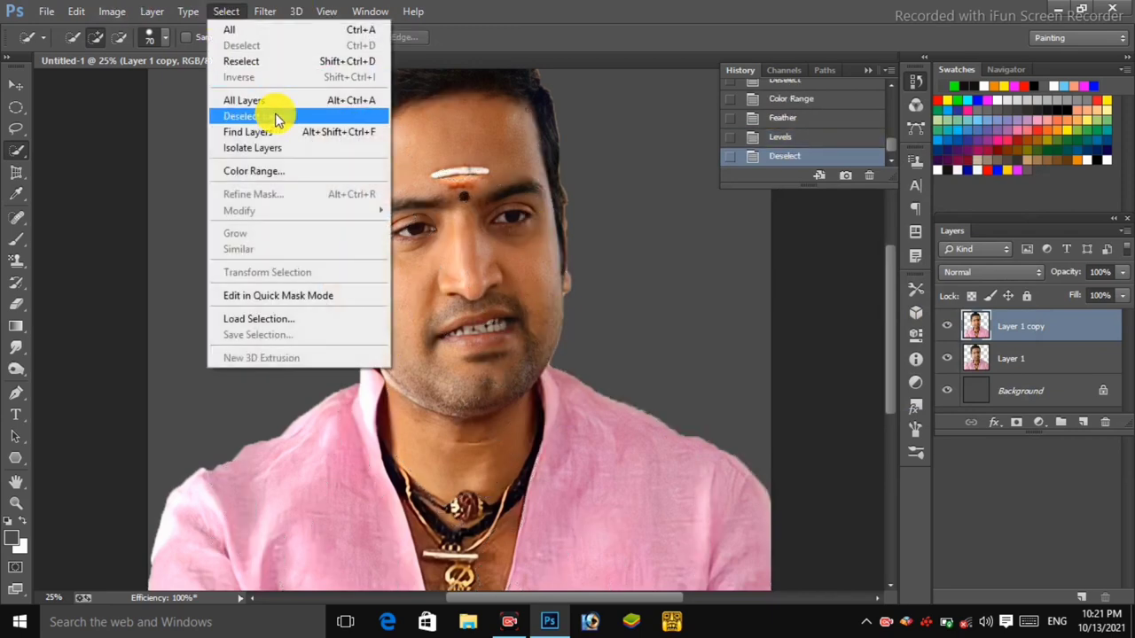
left_click(275, 172)
left_click(728, 176)
left_click(740, 370)
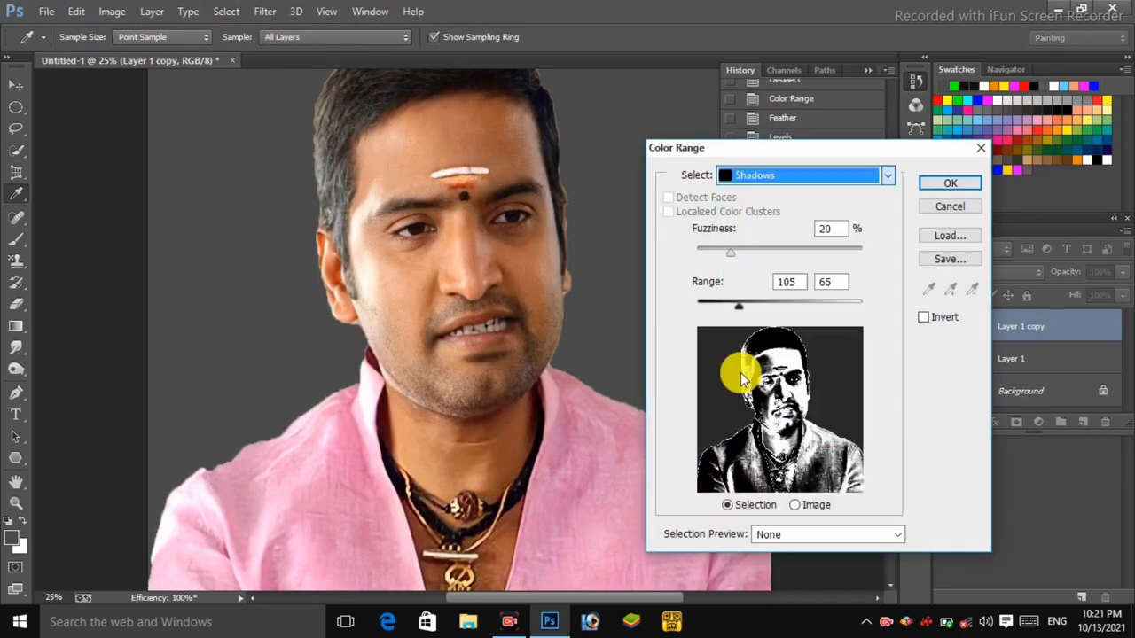
key("Return")
scroll(552, 254, "down", 1)
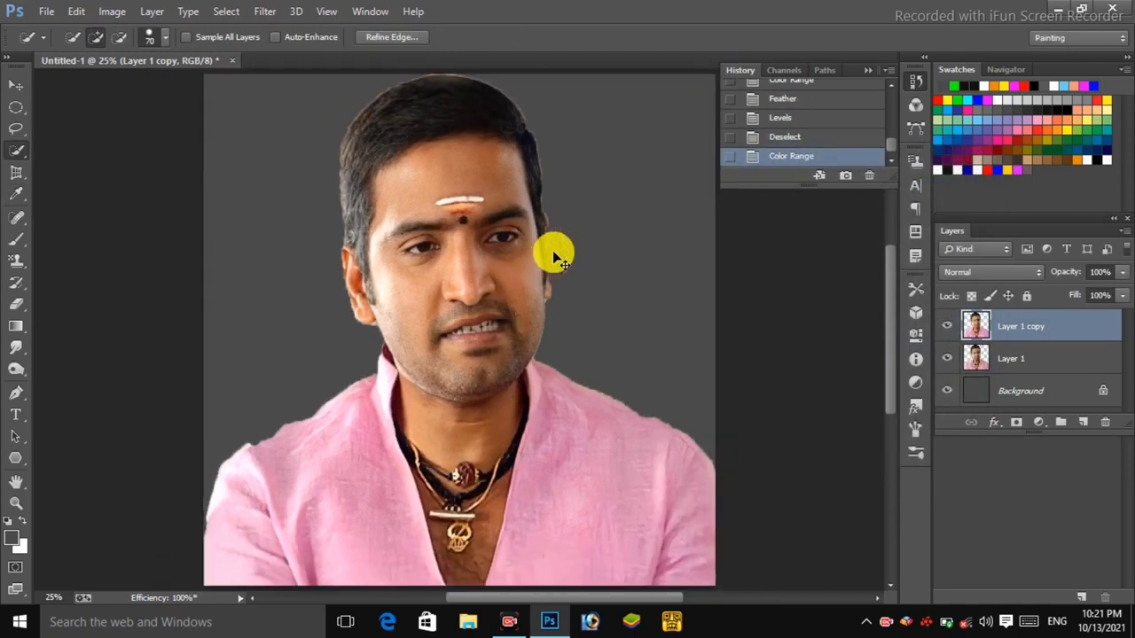
right_click(492, 219)
left_click(511, 258)
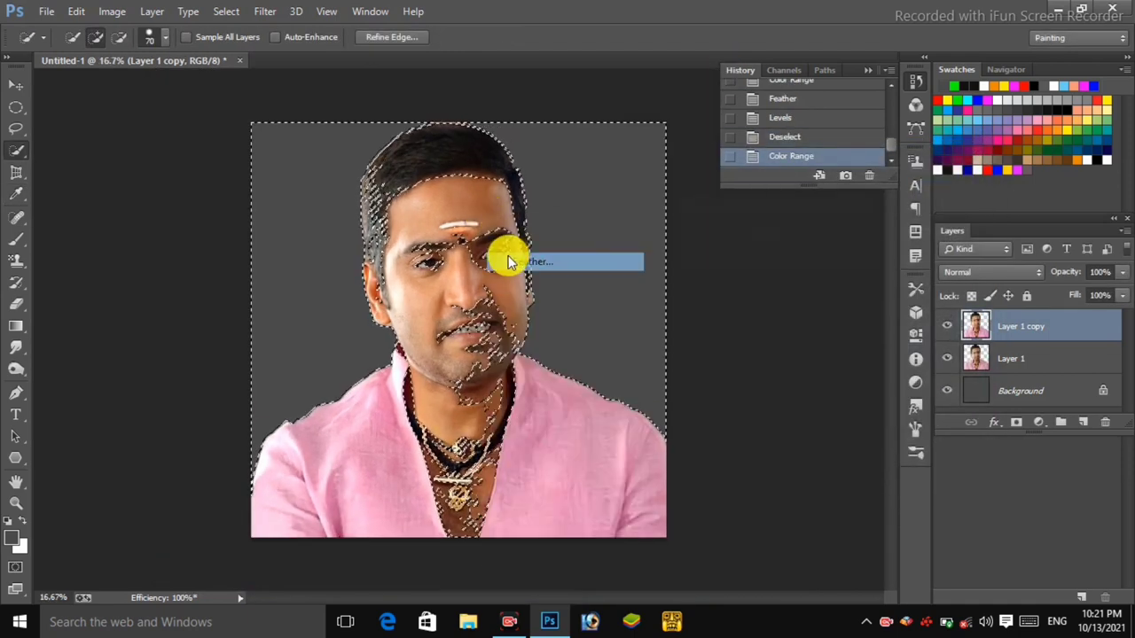
key("Return")
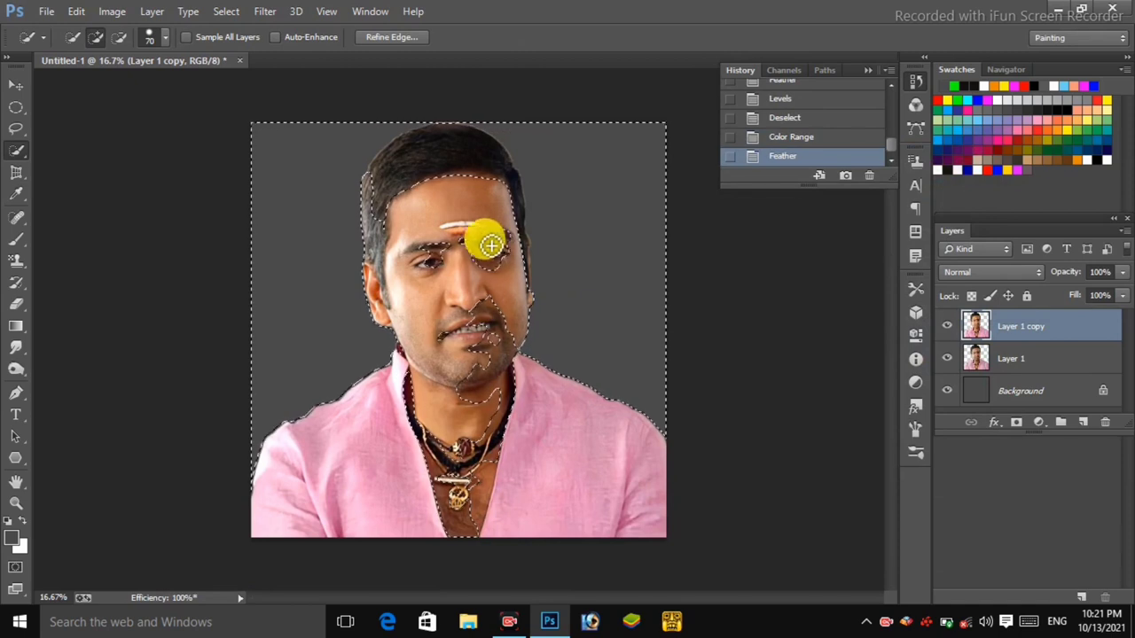
Step: Apply Levels to the shadows selection with black input 10, and deselect
key("ctrl+l")
left_click_drag(725, 302, 731, 303)
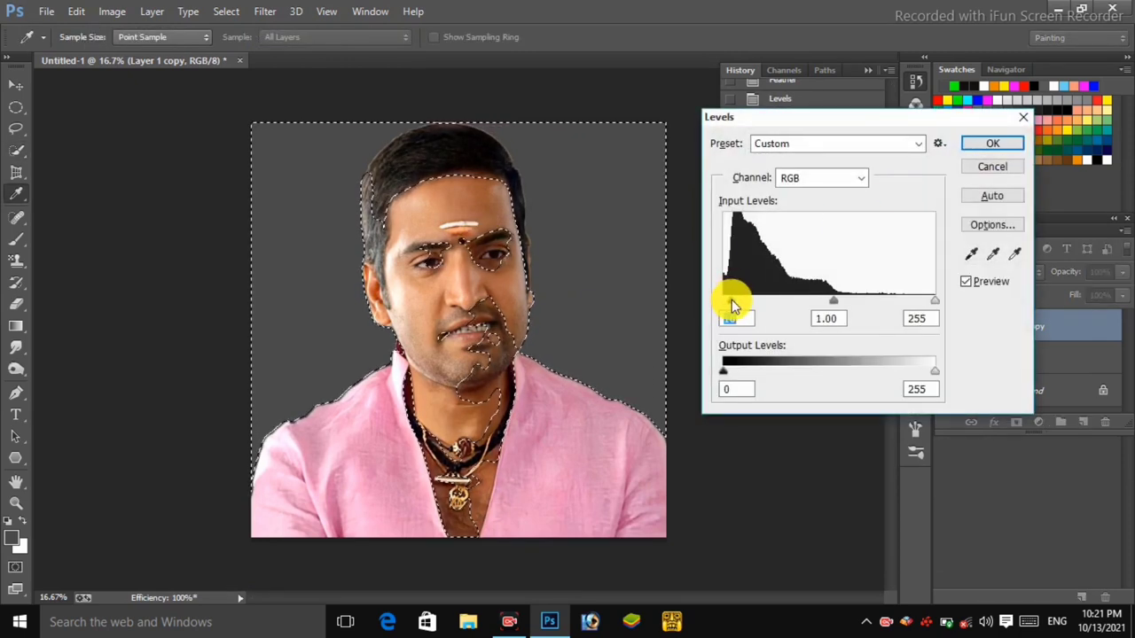
key("Return")
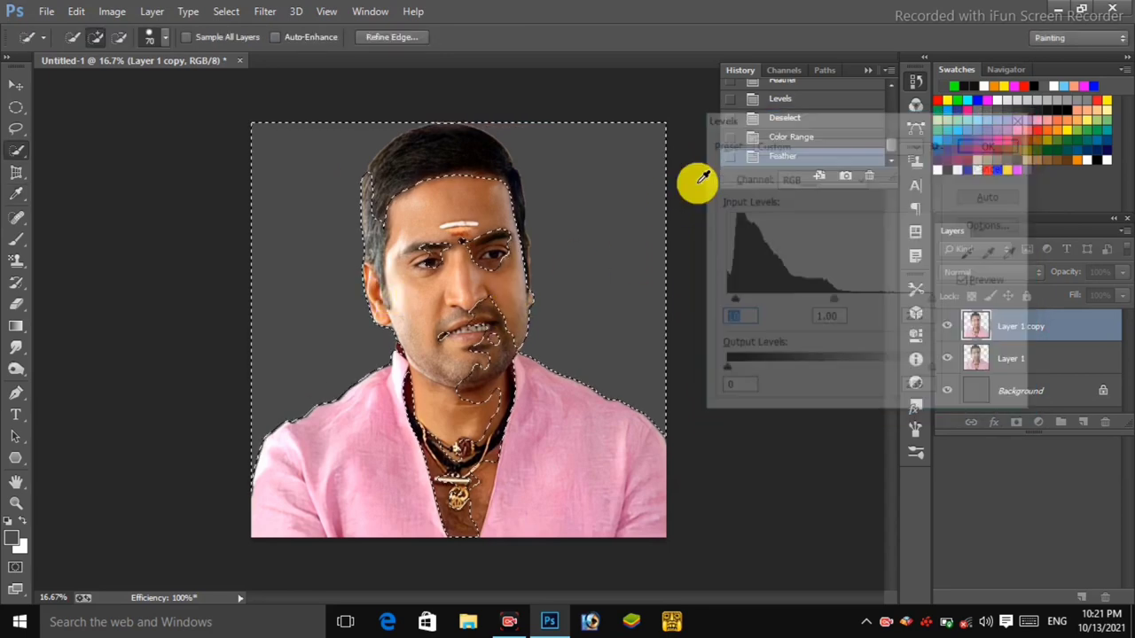
key("ctrl+d")
Step: Compare the face before and after the tonal edits by toggling the visibility of Layer 1 copy
key("ctrl+plus")
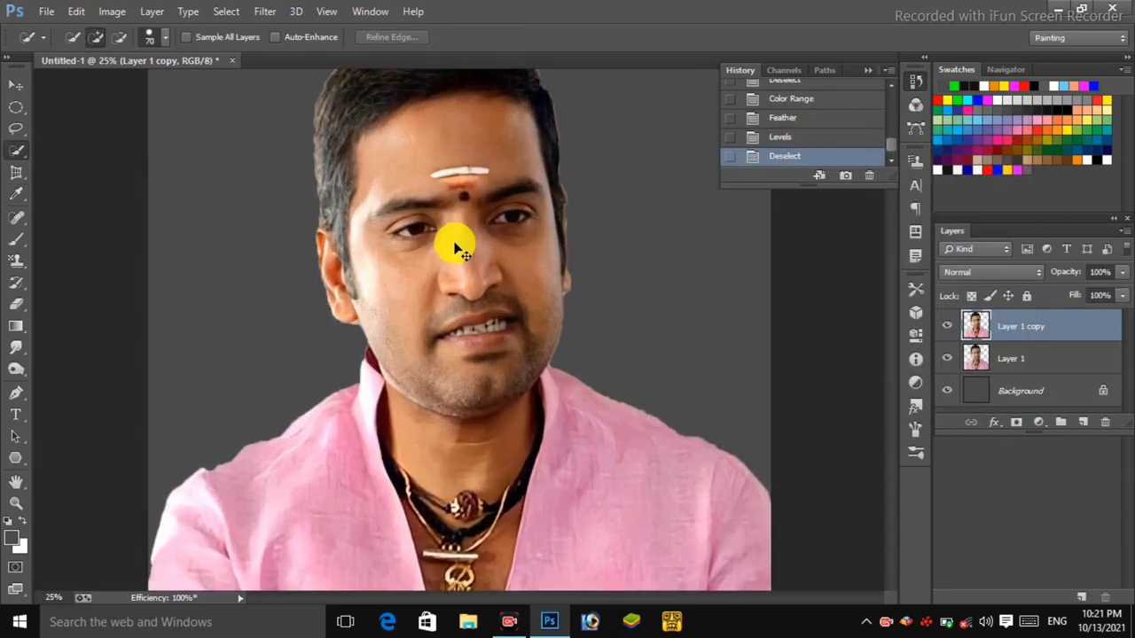
left_click(947, 326)
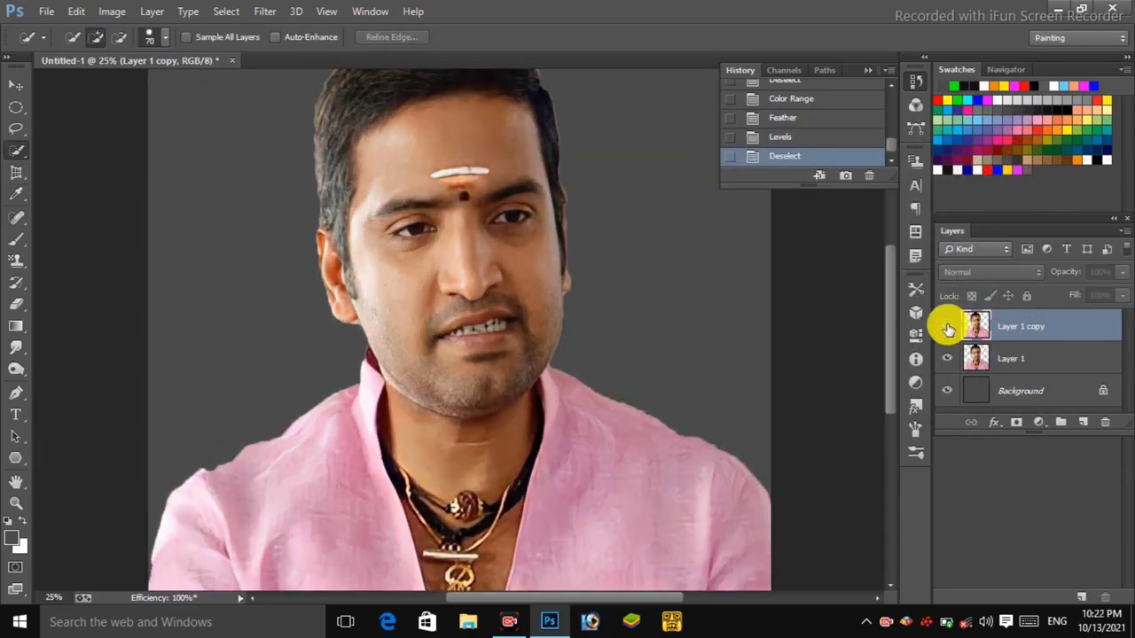
left_click(946, 326)
left_click(946, 327)
key("h")
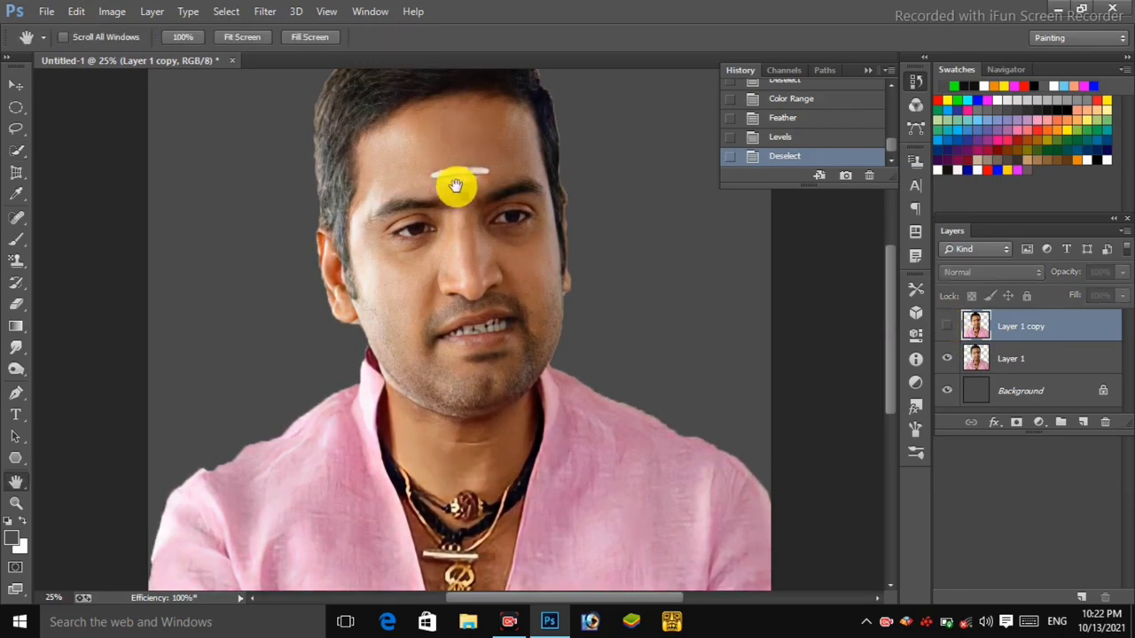
left_click_drag(478, 179, 469, 266)
key("ctrl+plus")
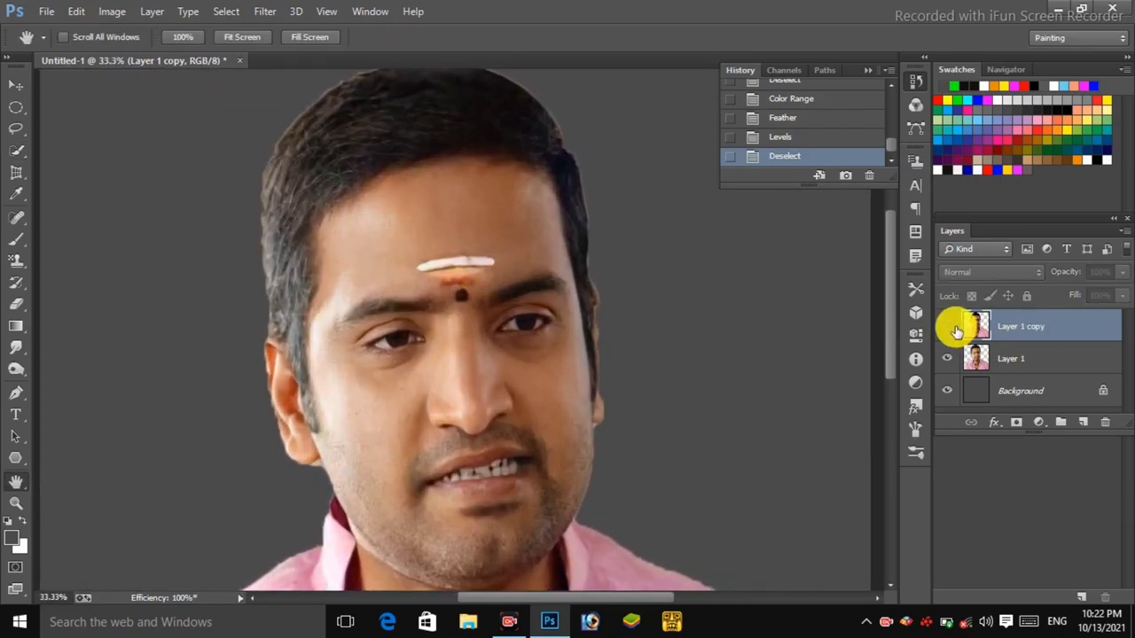
left_click(947, 326)
left_click(946, 326)
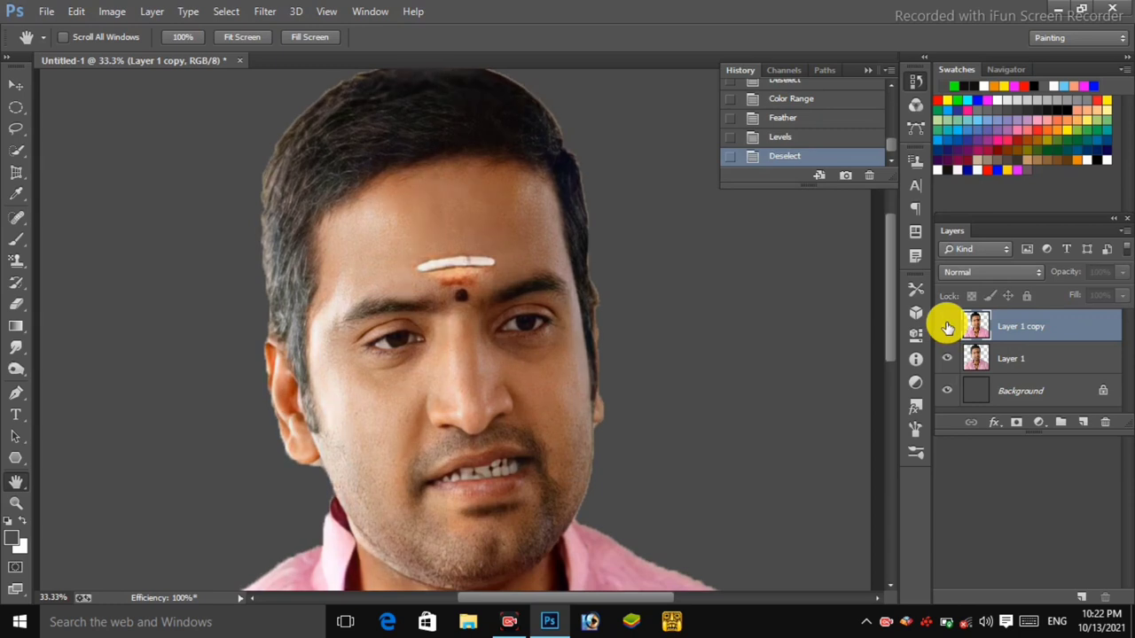
left_click(946, 326)
left_click_drag(473, 289, 471, 296)
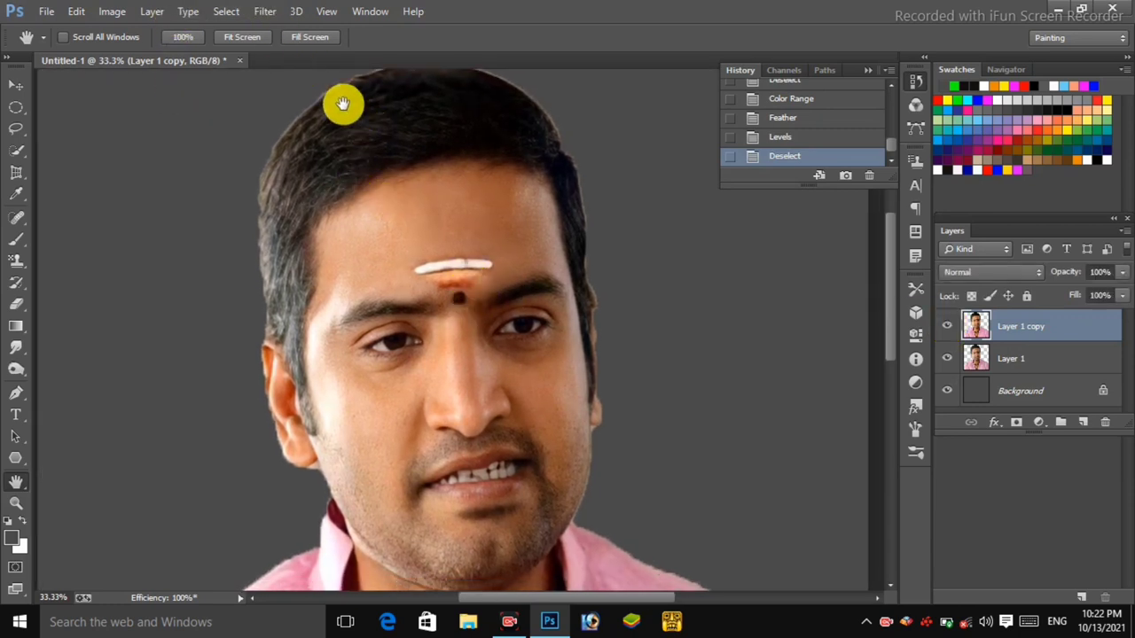
Step: Apply Match Color to Layer 1 copy with luminance 78, color intensity 123 and fade 12
left_click(114, 14)
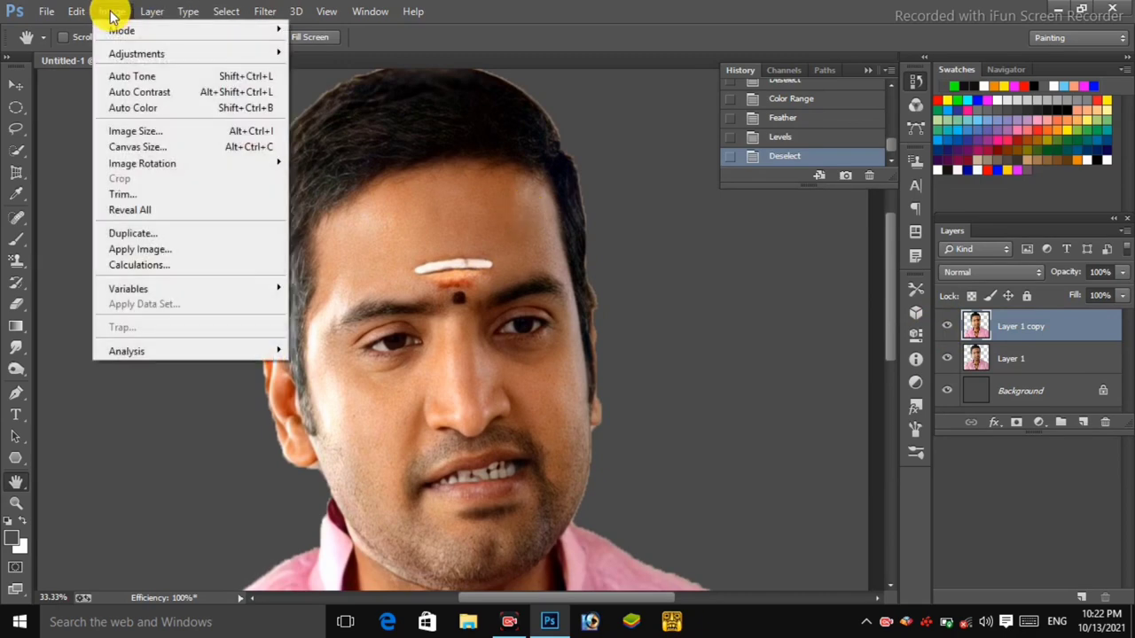
mouse_move(88, 11)
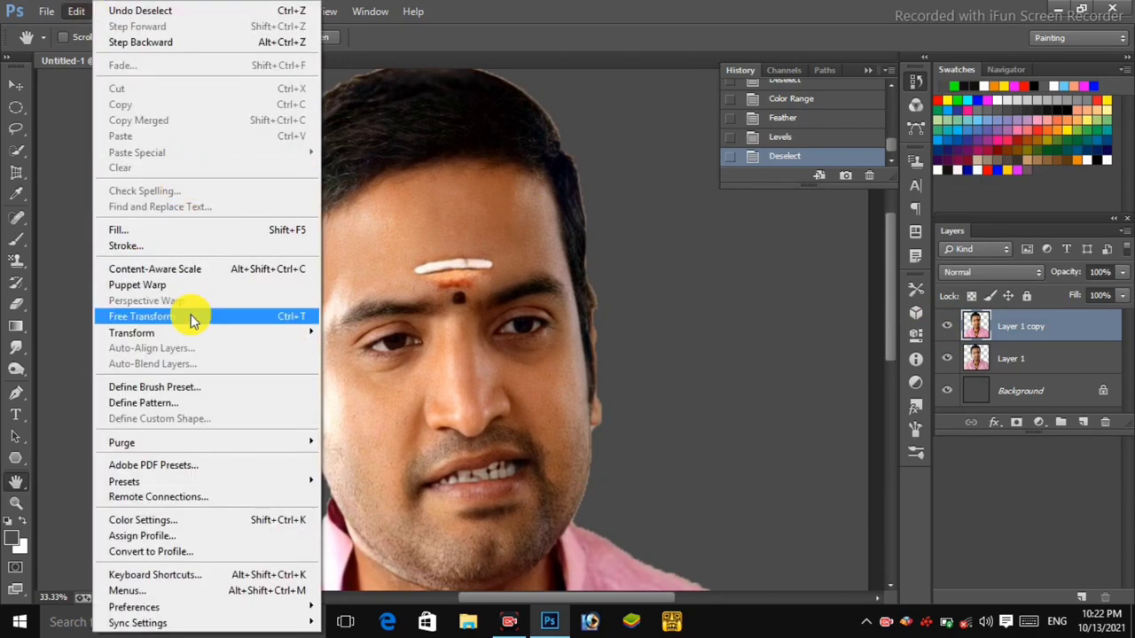
left_click(76, 80)
left_click(151, 11)
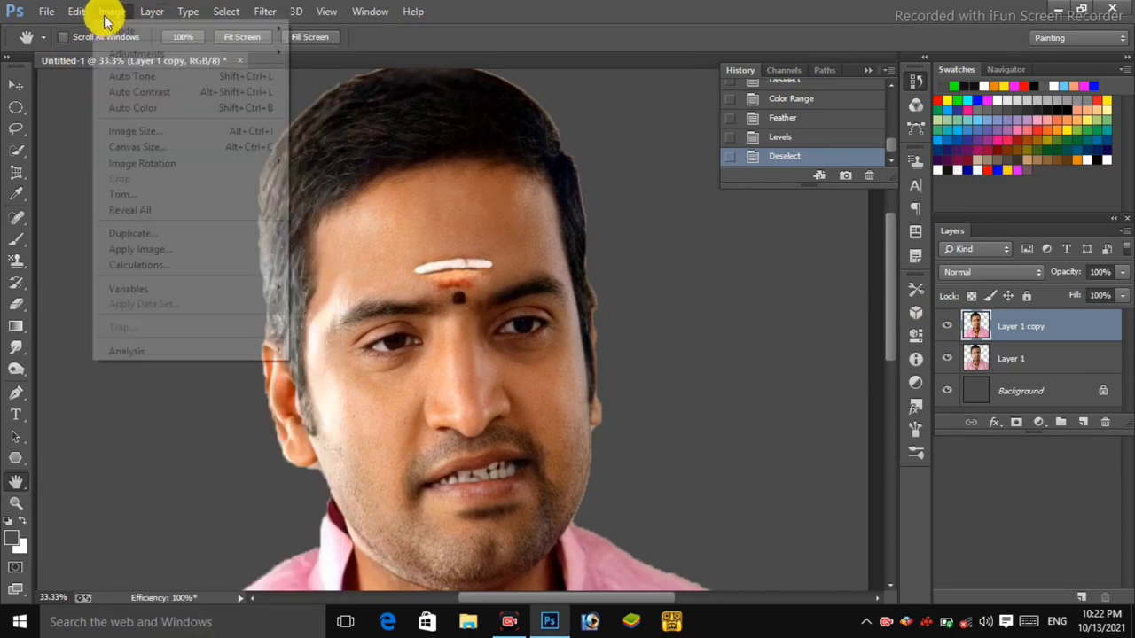
mouse_move(177, 53)
left_click(366, 399)
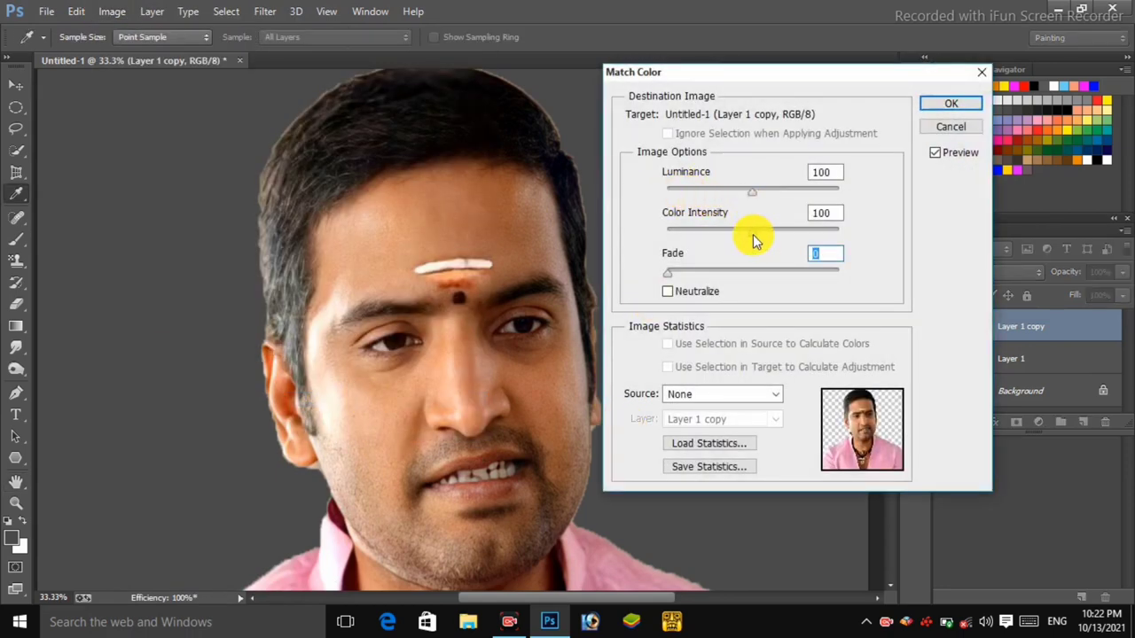
left_click_drag(750, 231, 768, 238)
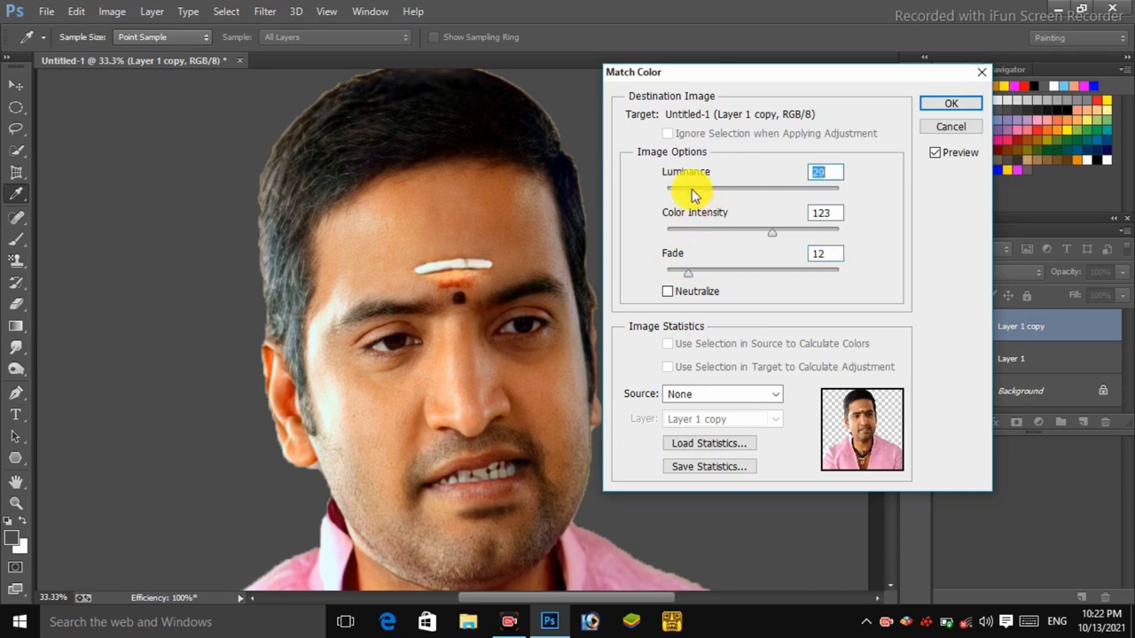
left_click_drag(692, 195, 734, 199)
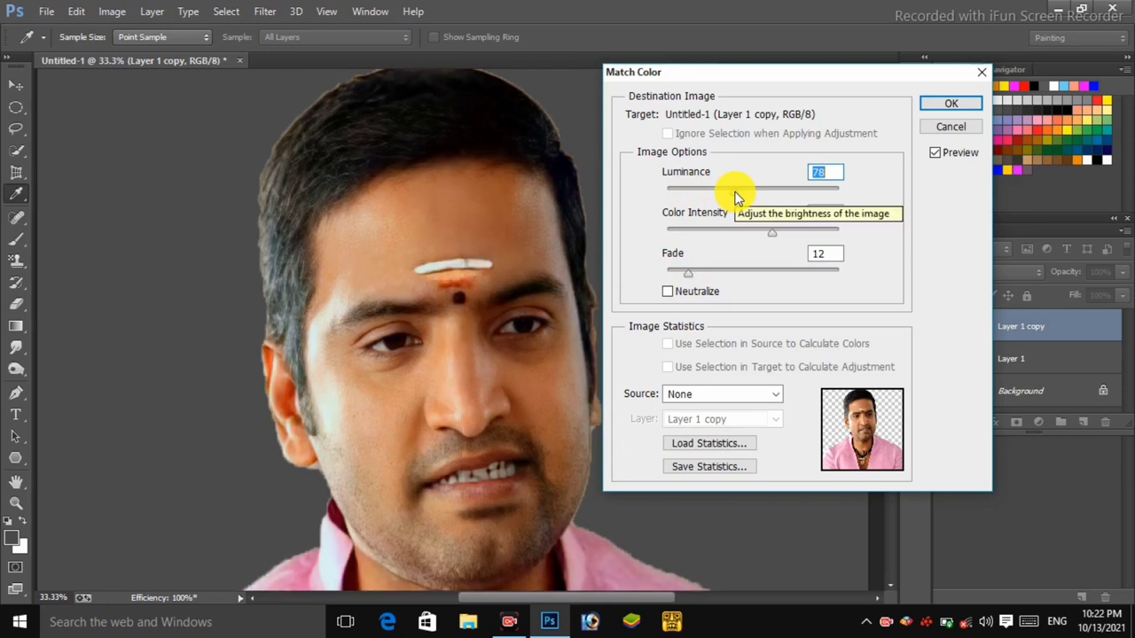
key("Return")
Step: Adjust the midtones of Layer 1 copy with Color Balance levels +26, +6 and -34
key("h")
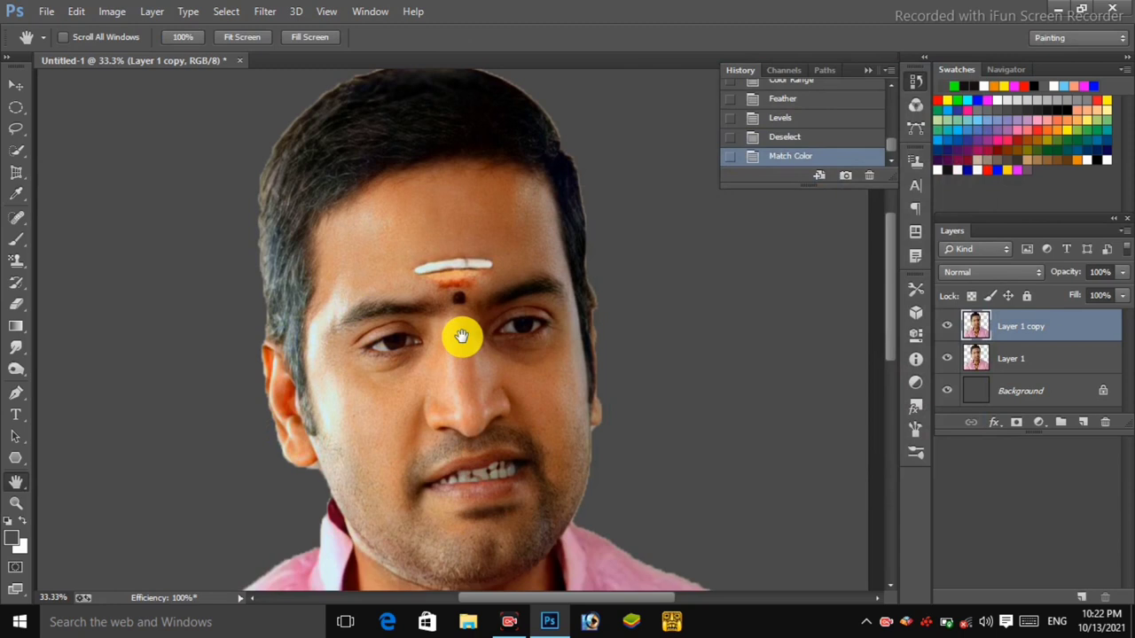
key("ctrl+b")
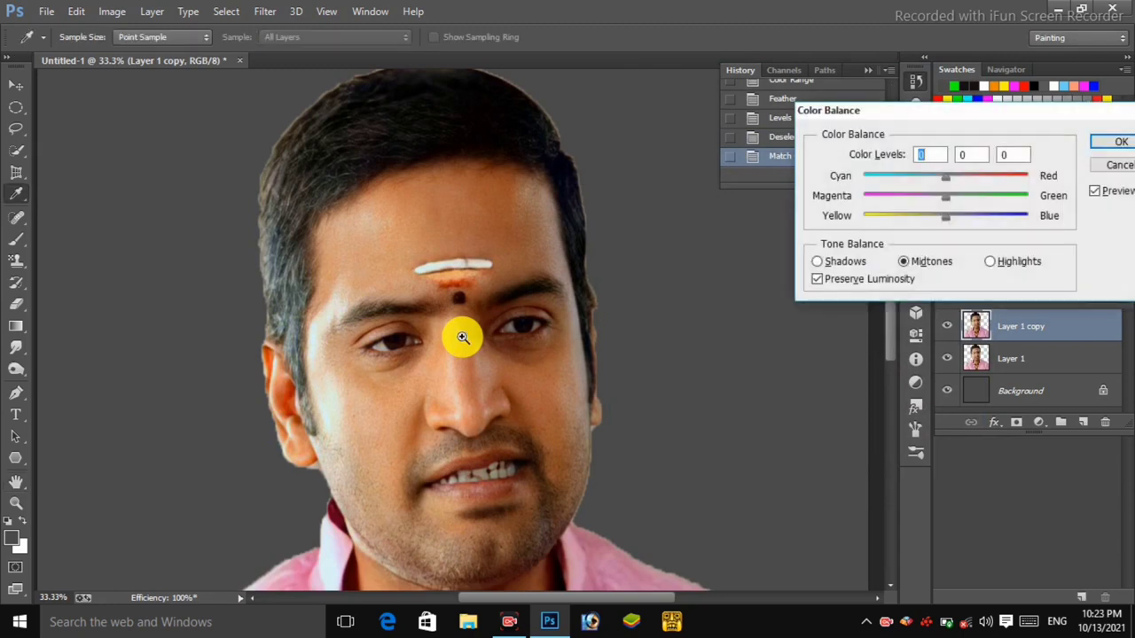
left_click_drag(992, 112, 753, 106)
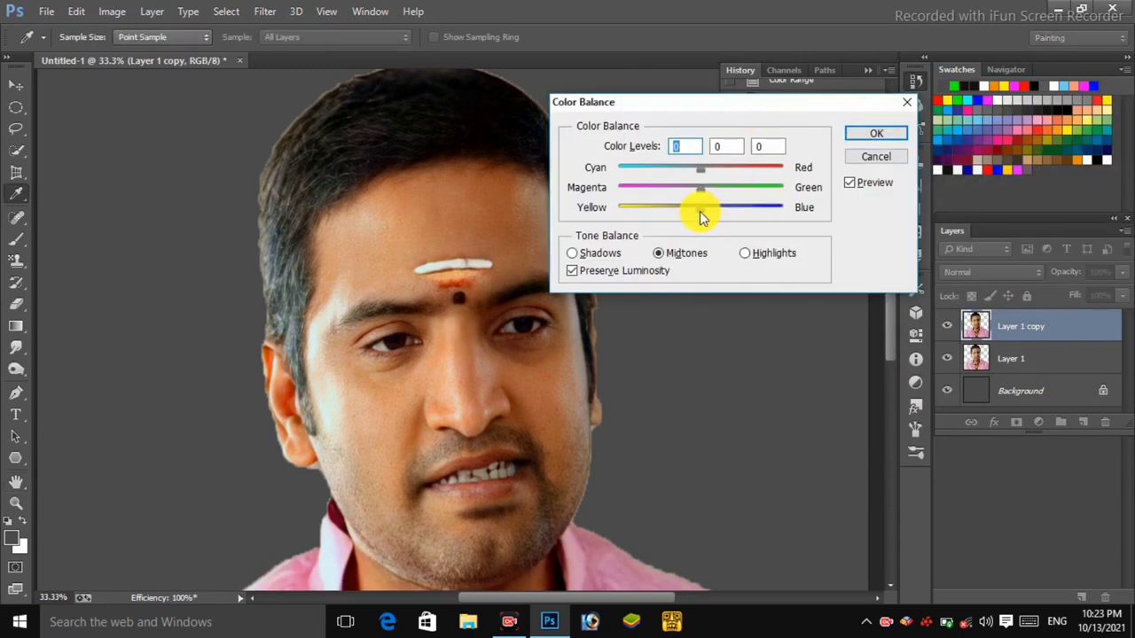
left_click_drag(674, 206, 671, 206)
left_click_drag(661, 102, 735, 108)
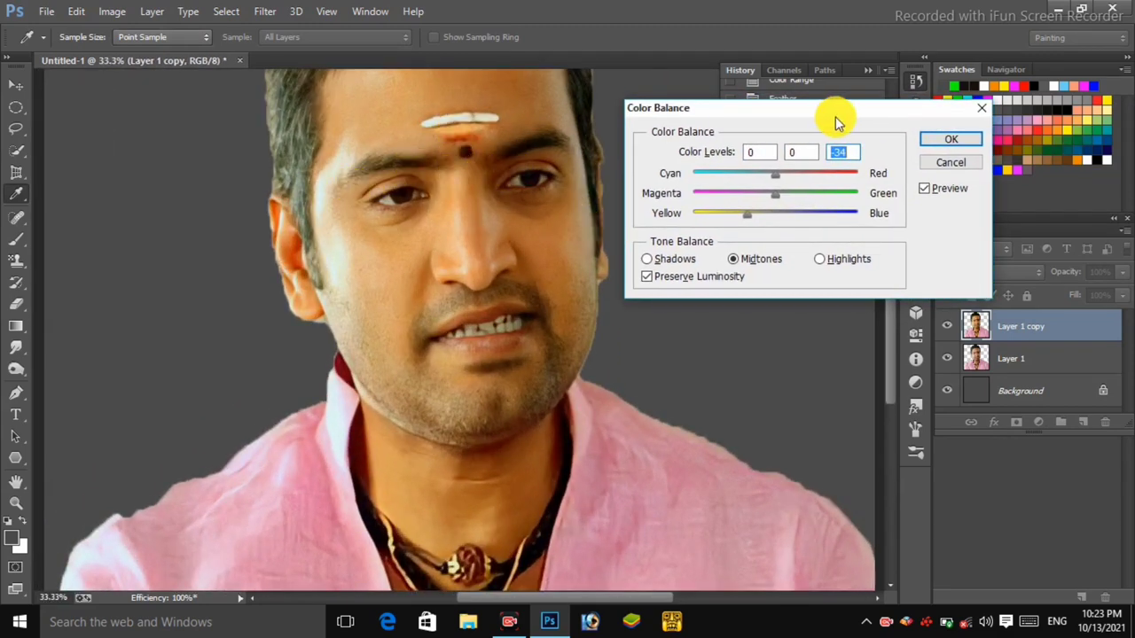
left_click_drag(815, 115, 826, 110)
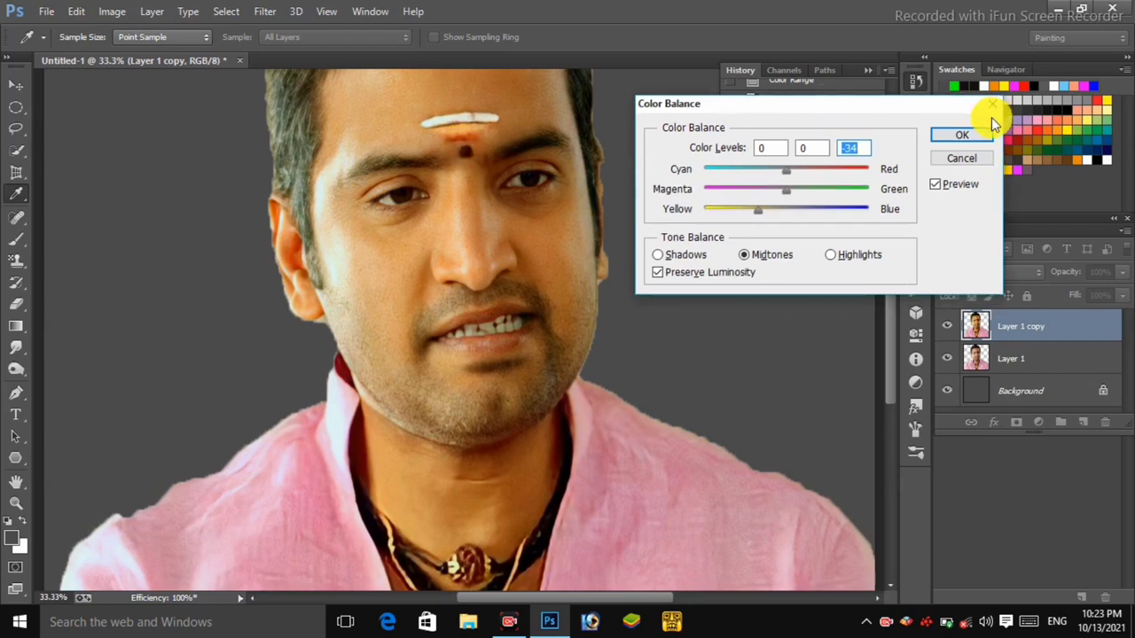
left_click_drag(783, 171, 802, 177)
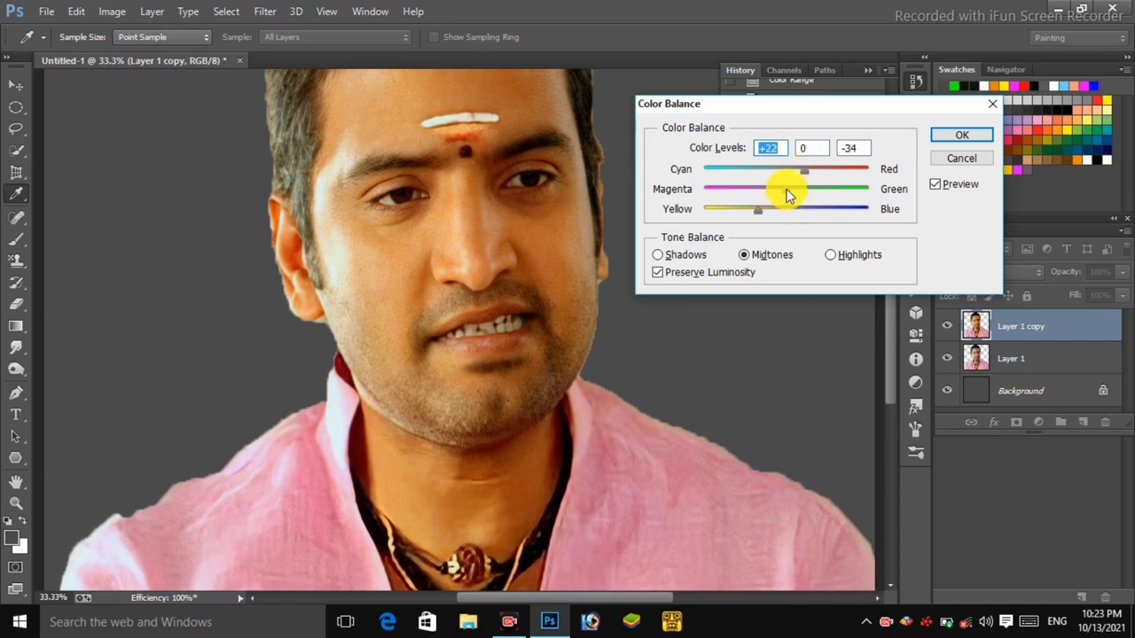
key("Tab")
key("Down")
key("Down")
key("Down")
key("Down")
key("Down")
key("Down")
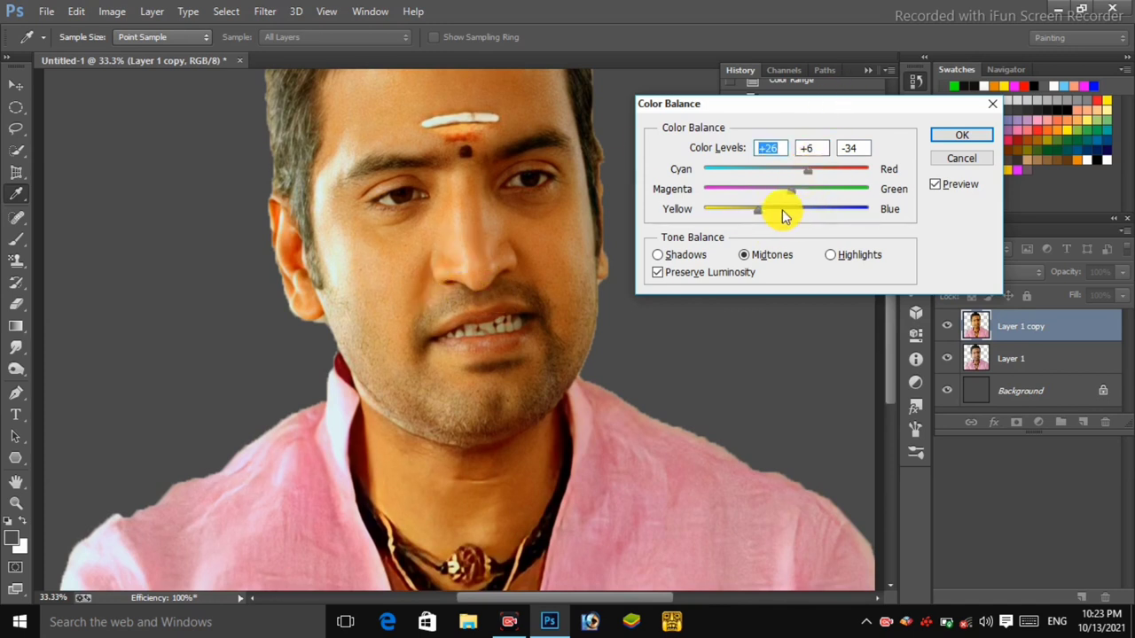
Step: Shift the highlights toward magenta with a Color Balance level of -23 and apply the adjustment
left_click(830, 256)
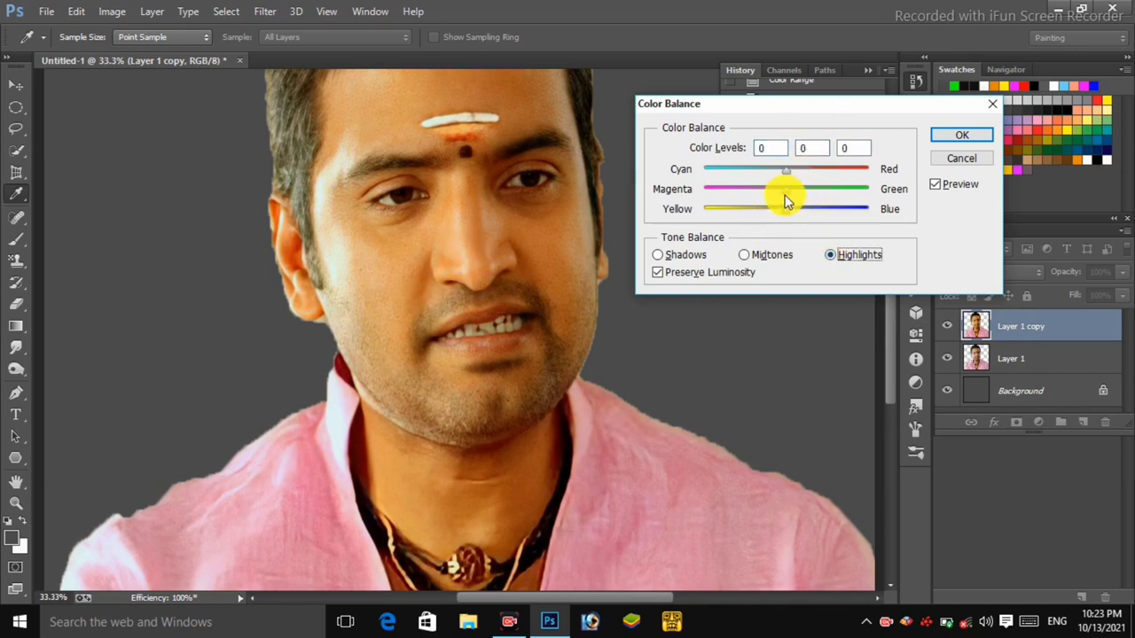
left_click_drag(784, 196, 778, 193)
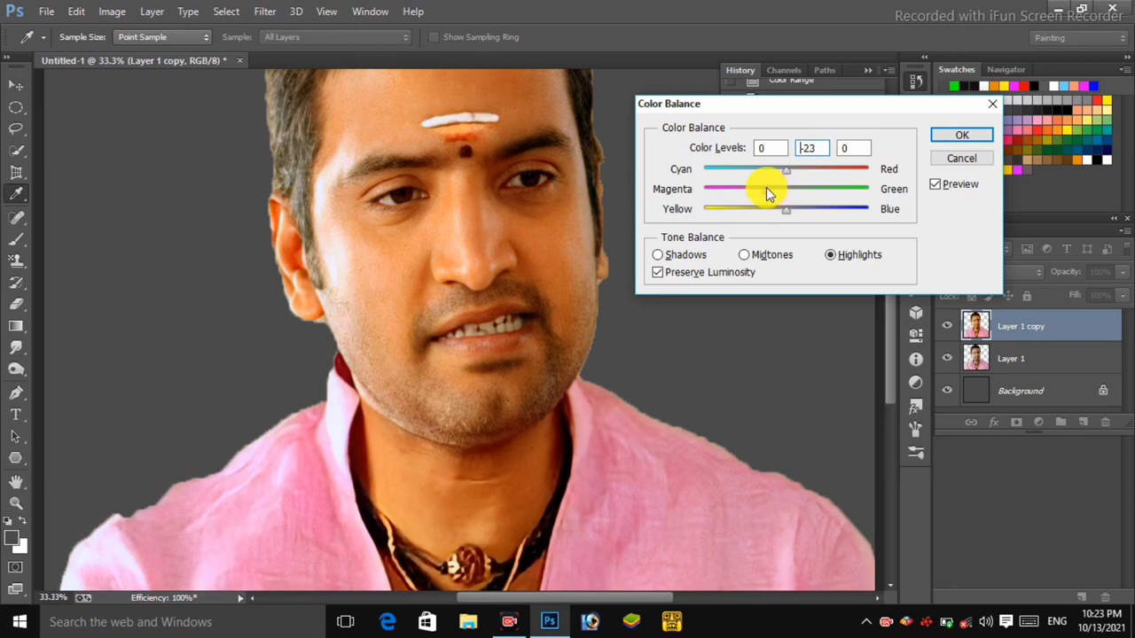
key("Return")
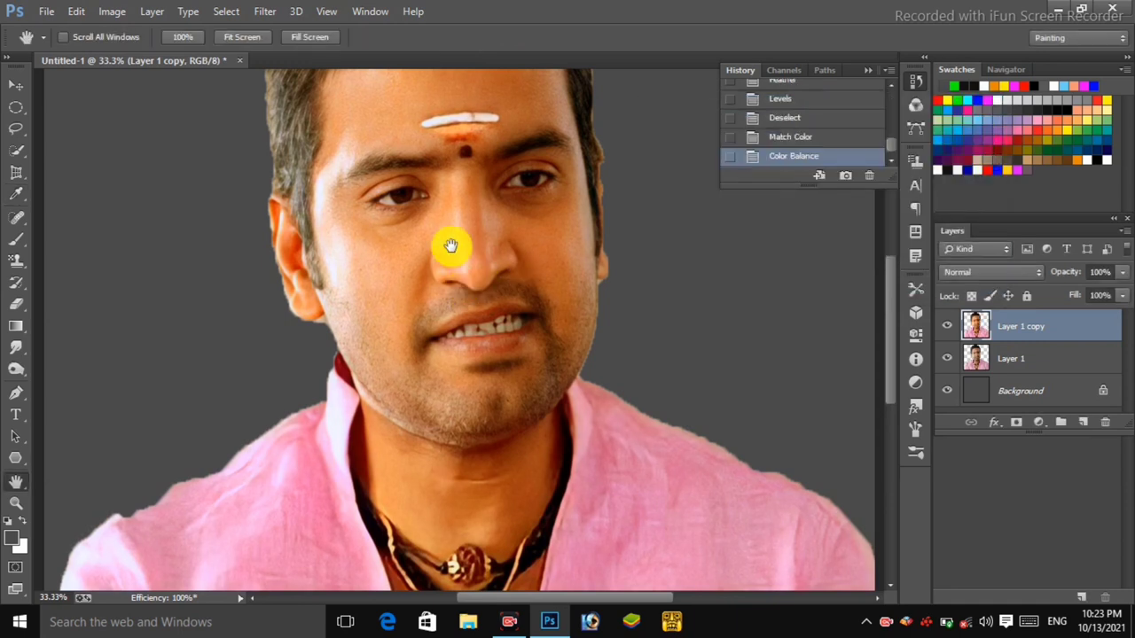
Step: Compare the portrait with and without the color edits by toggling the visibility of Layer 1 copy
left_click_drag(446, 246, 452, 300)
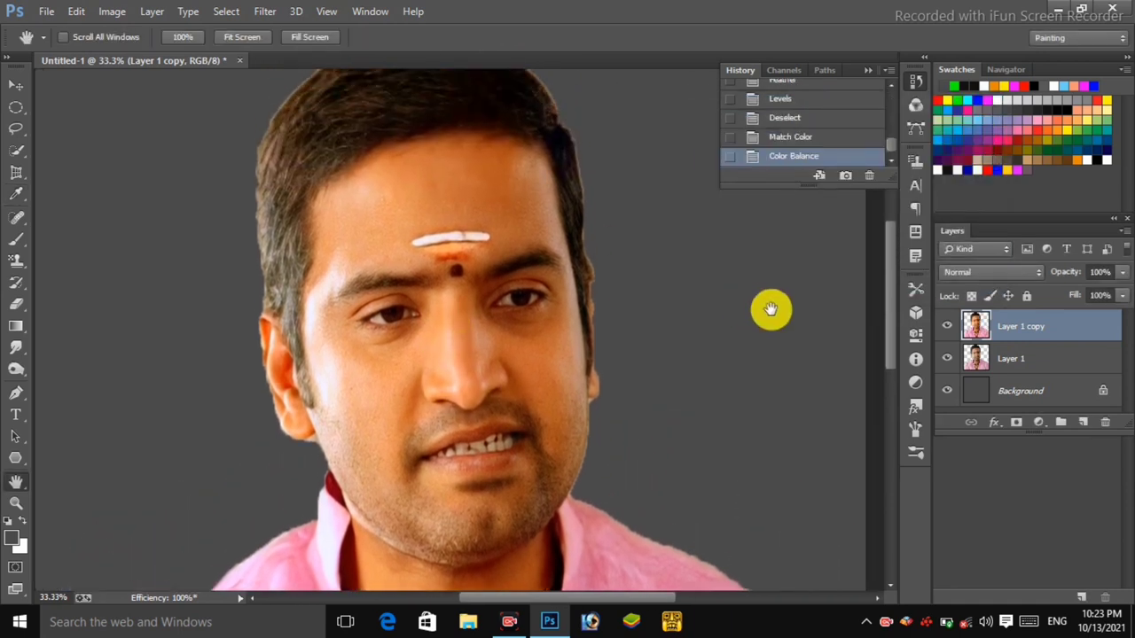
left_click(945, 326)
left_click(944, 325)
left_click_drag(536, 412, 533, 397)
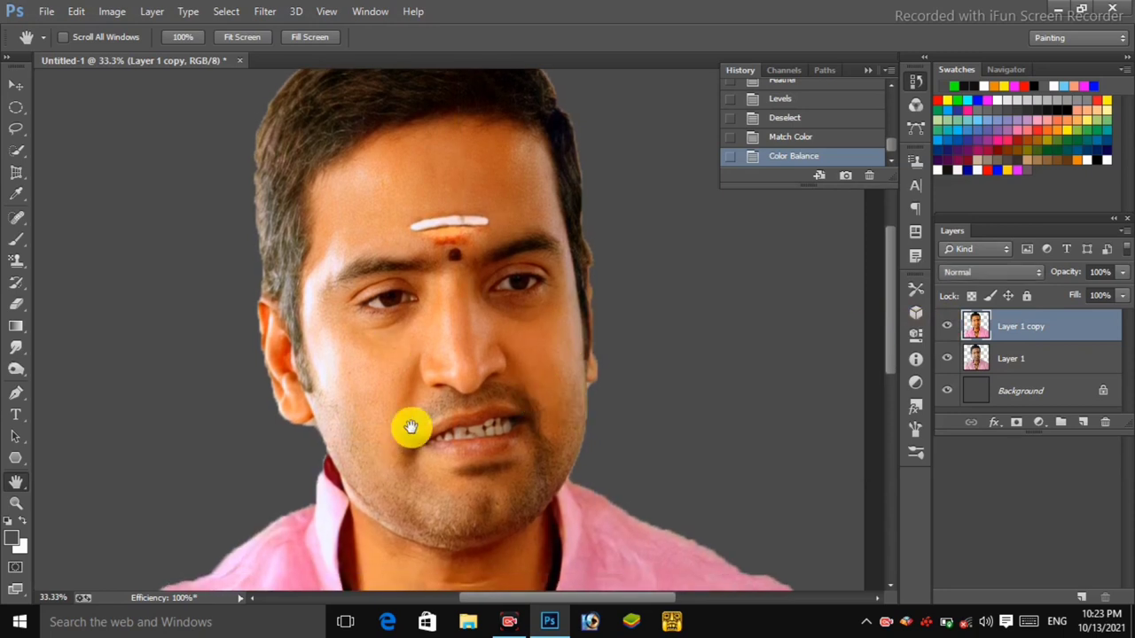
key("ctrl+minus")
key("ctrl+minus")
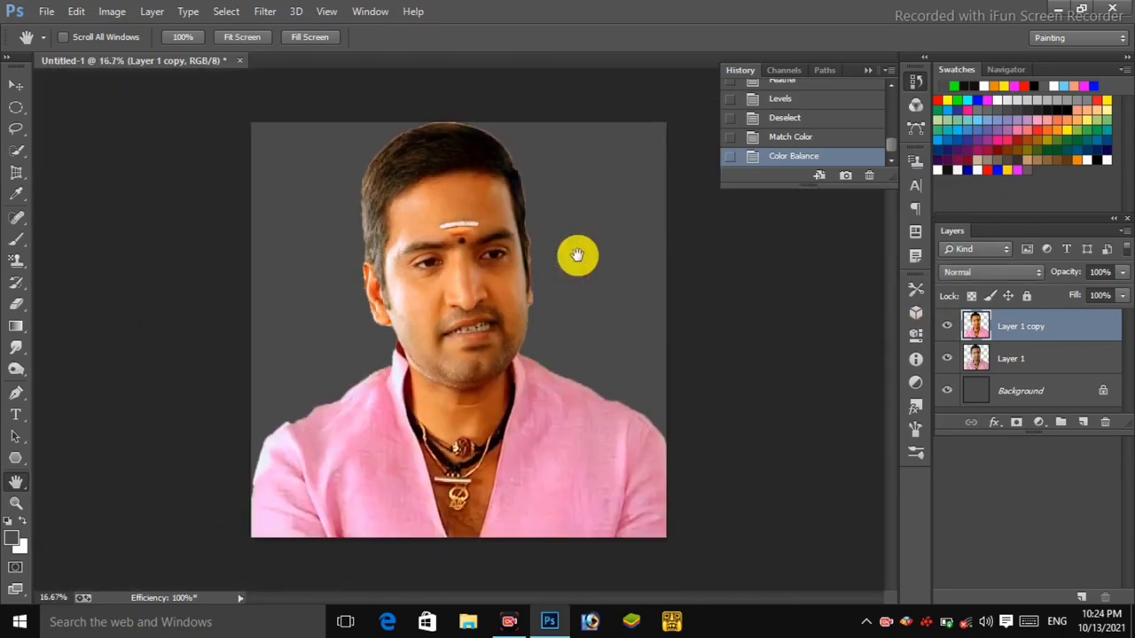
key("ctrl+plus")
key("ctrl+plus")
Step: Lasso the left half of the portrait from the hair to the shirt and feather the selection by 100 pixels
key("l")
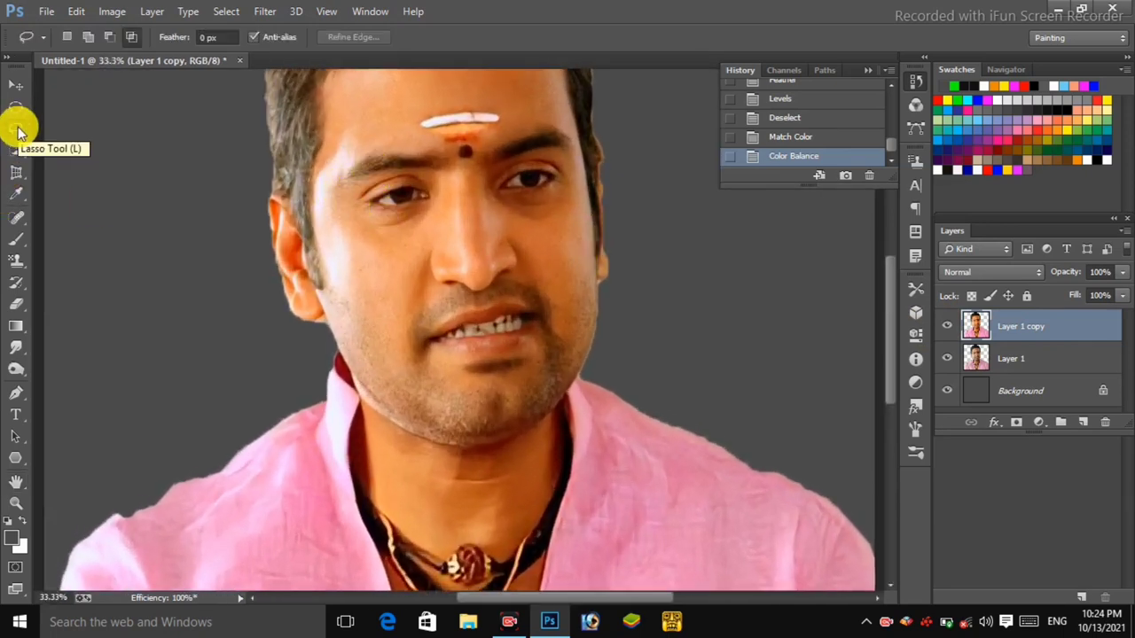
key("h")
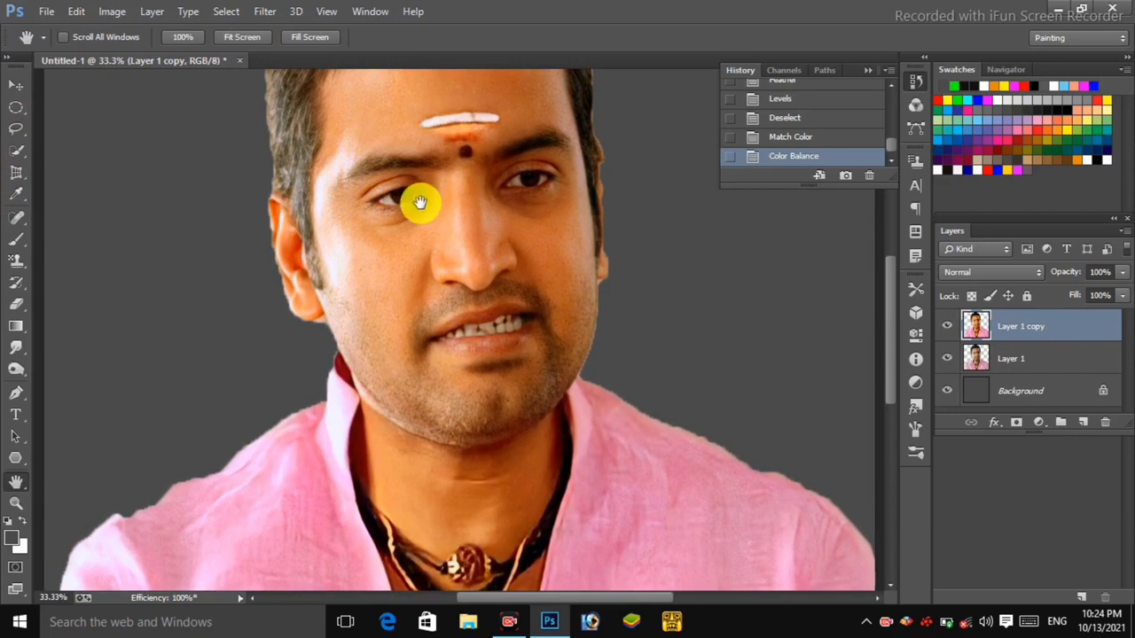
left_click_drag(433, 148, 426, 226)
left_click(427, 227, "alt")
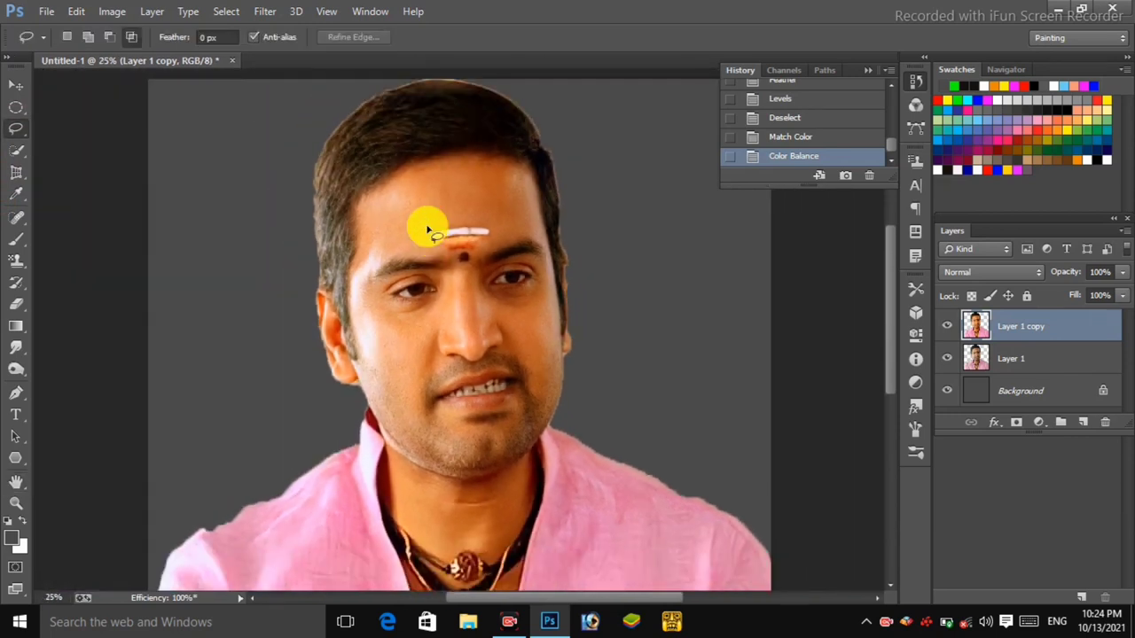
left_click_drag(405, 431, 400, 400)
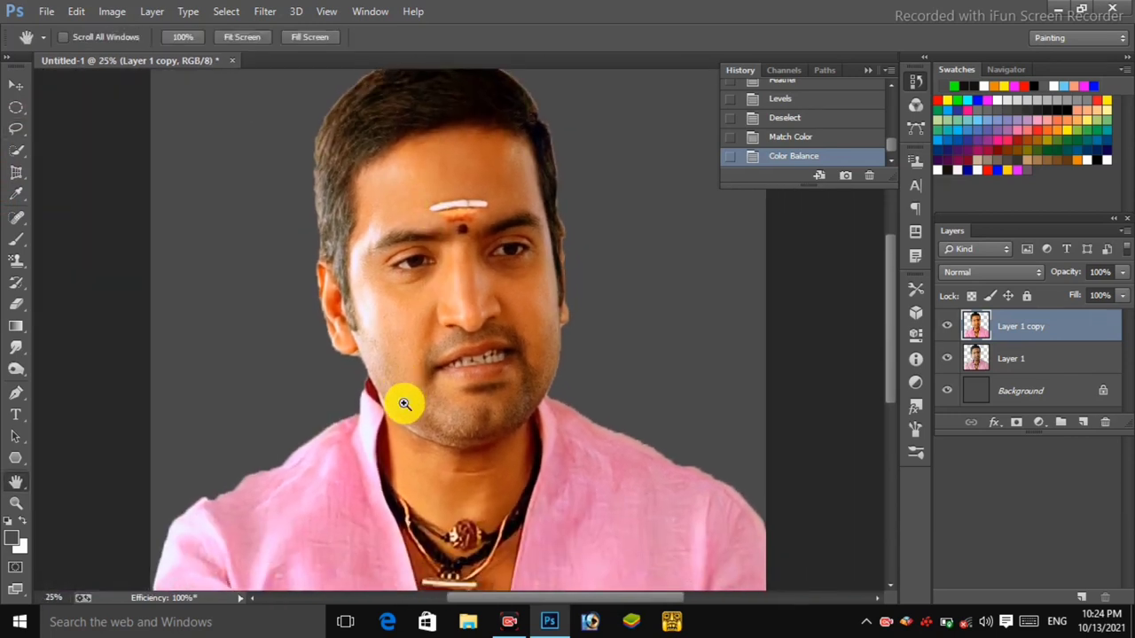
left_click(400, 399, "alt")
key("l")
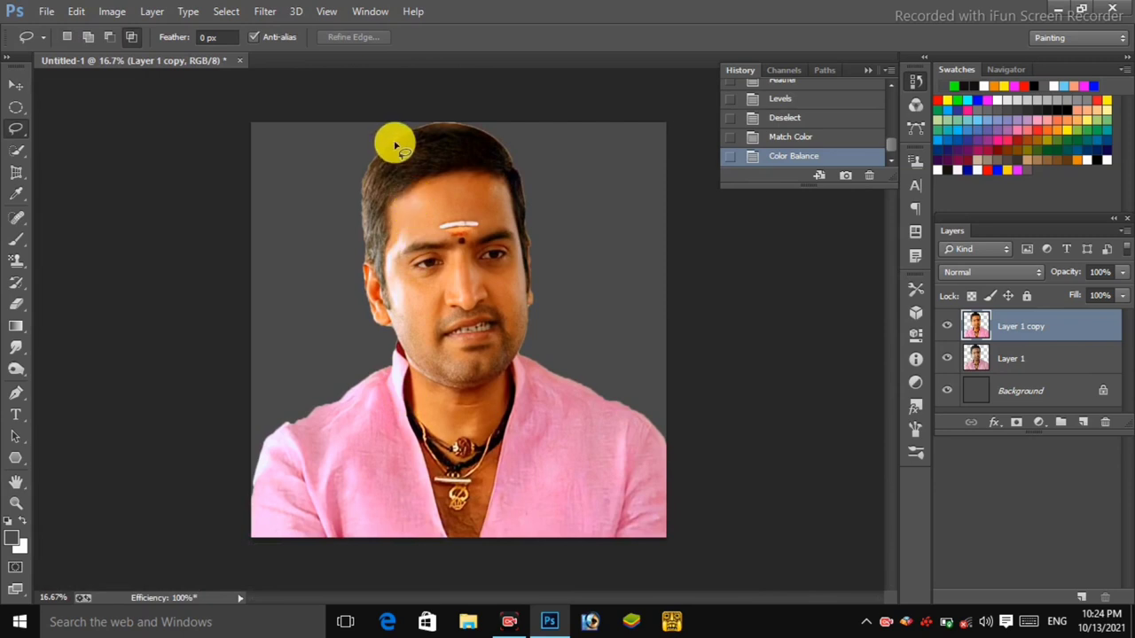
mouse_move(381, 135)
left_mouse_down()
mouse_move(452, 195)
mouse_move(471, 324)
mouse_move(442, 425)
mouse_move(384, 516)
mouse_move(307, 508)
mouse_move(261, 429)
mouse_move(264, 374)
mouse_move(326, 179)
mouse_move(339, 147)
mouse_move(375, 125)
left_mouse_up()
right_click(410, 219)
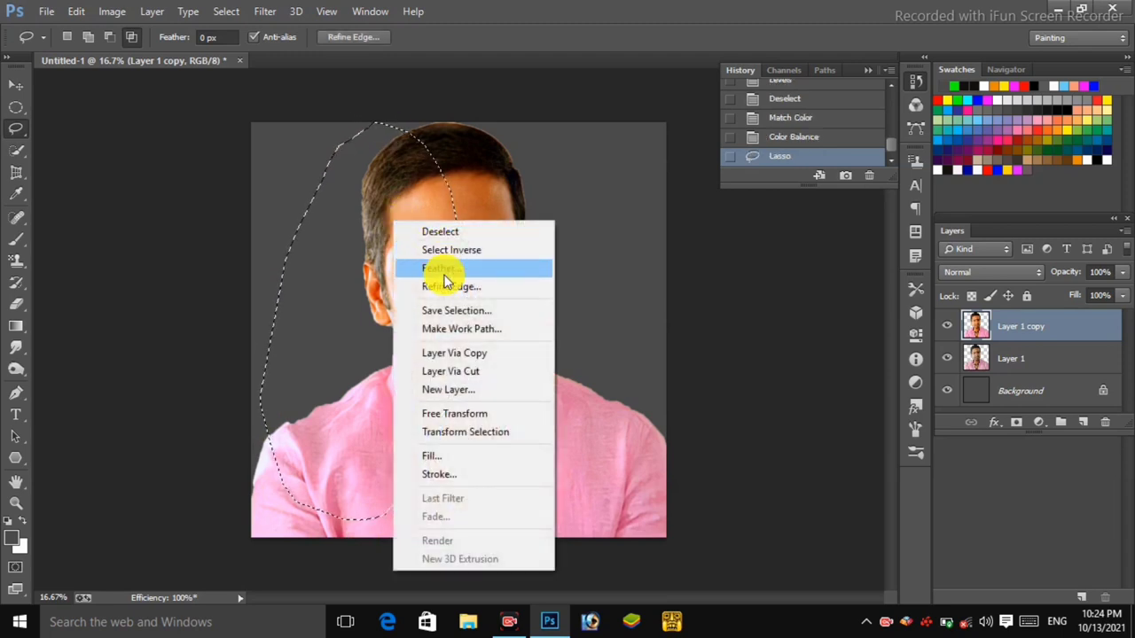
left_click(438, 263)
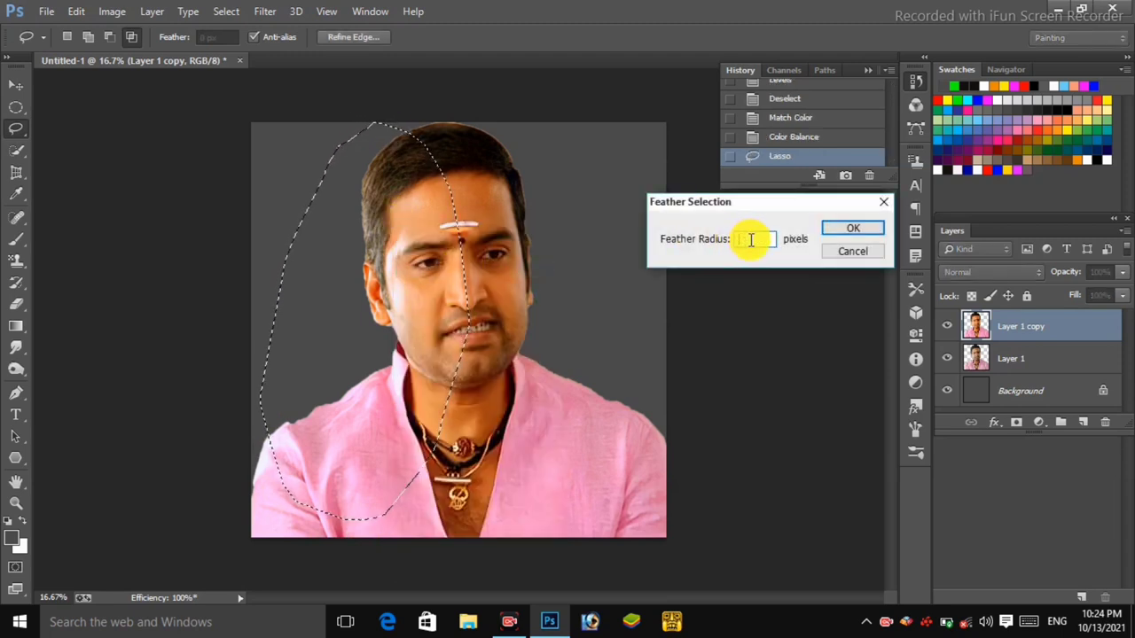
type("100")
key("Return")
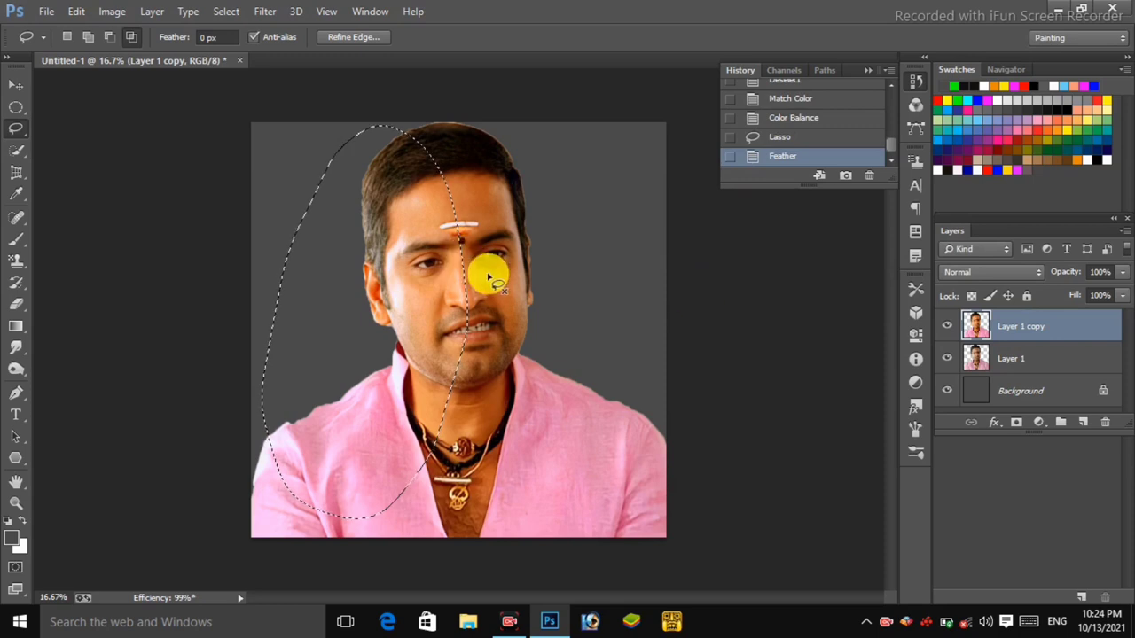
Step: Apply Color Balance midtone levels +6, 0 and +51 to the selected left half, and deselect
key("ctrl+b")
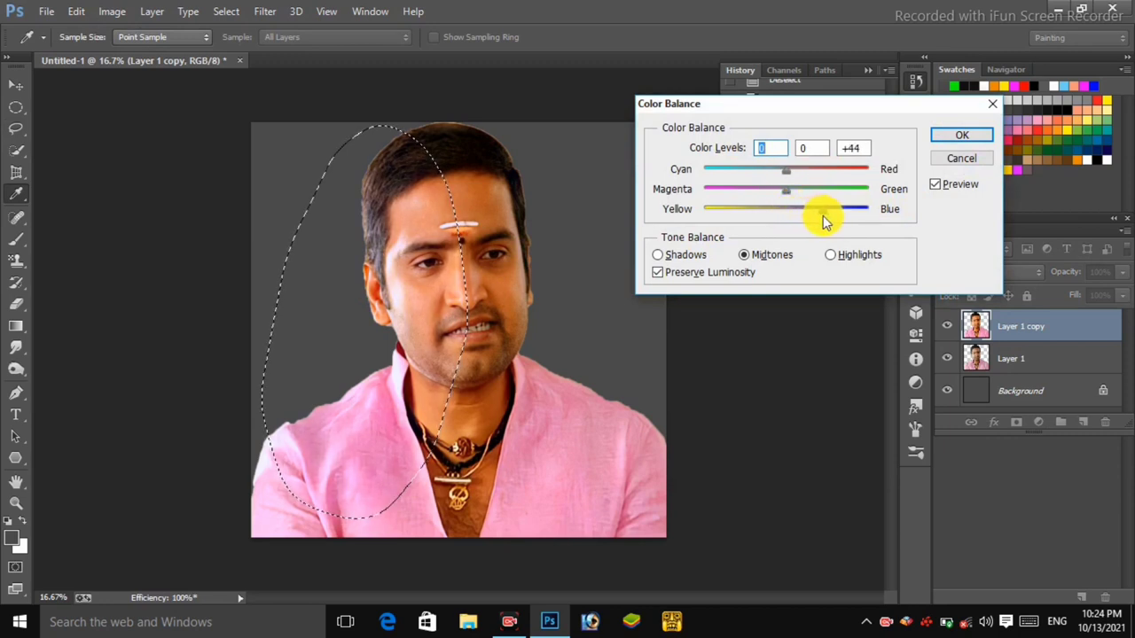
left_click_drag(829, 213, 805, 233)
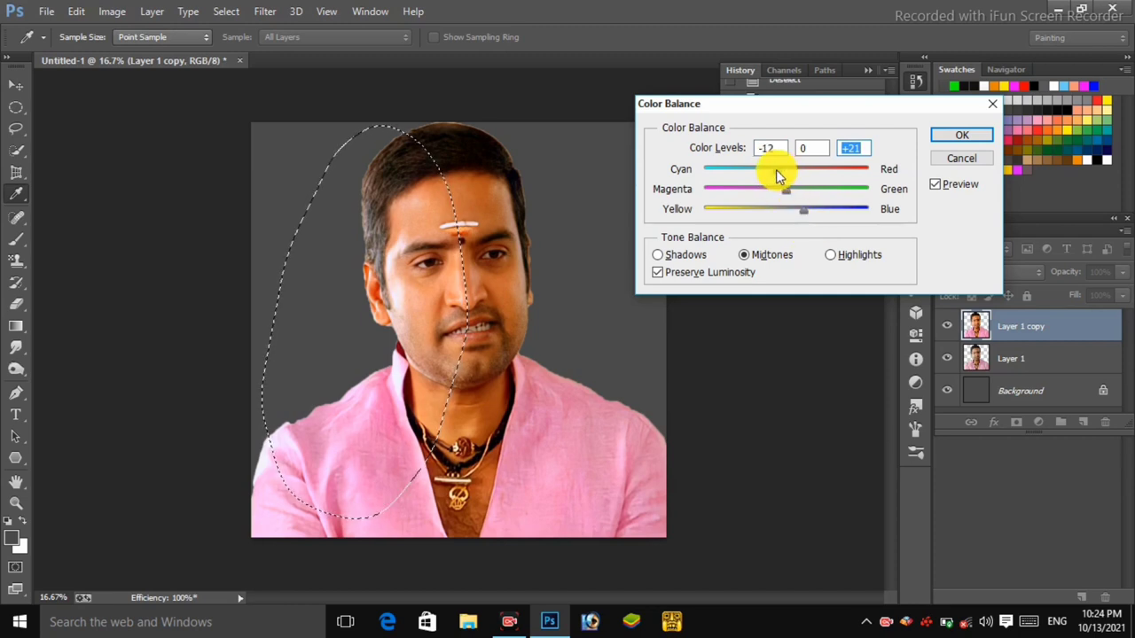
mouse_move(771, 174)
left_mouse_down()
mouse_move(748, 172)
mouse_move(789, 178)
left_mouse_up()
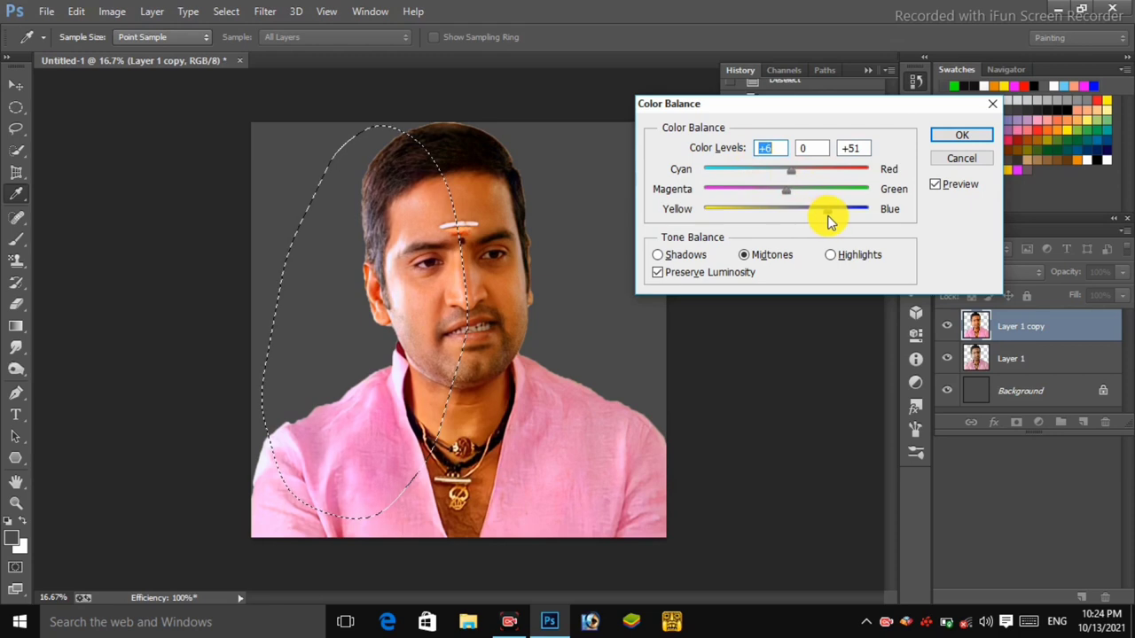
key("Return")
key("ctrl+d")
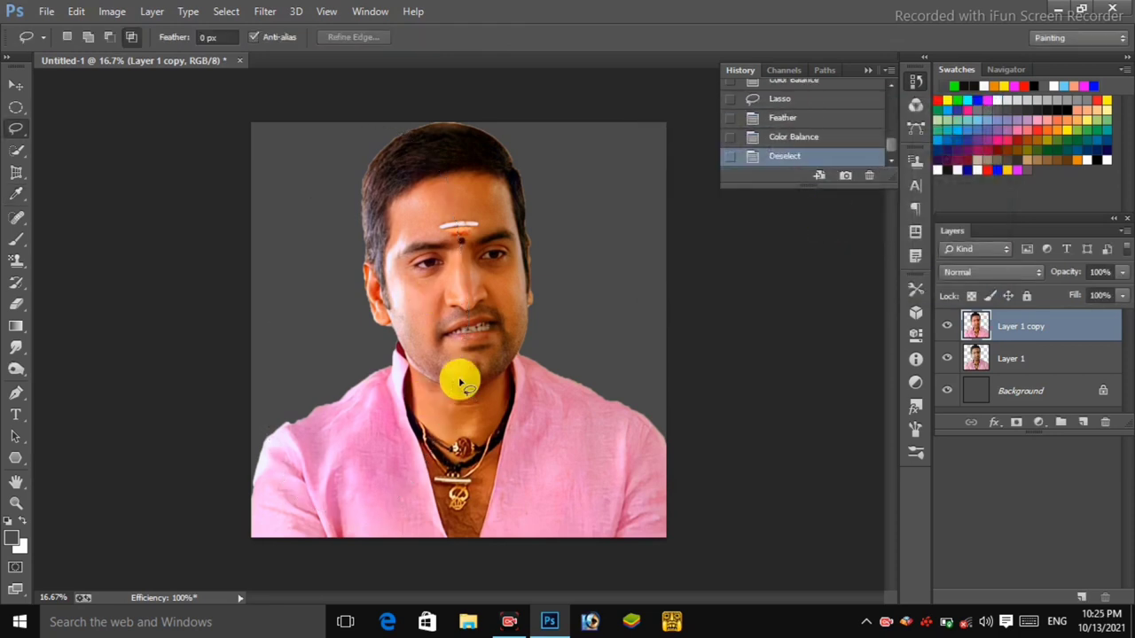
Step: Lasso the right half of the portrait from the hair to the shirt and feather the selection
mouse_move(506, 116)
left_mouse_down()
mouse_move(443, 215)
mouse_move(454, 273)
left_mouse_up()
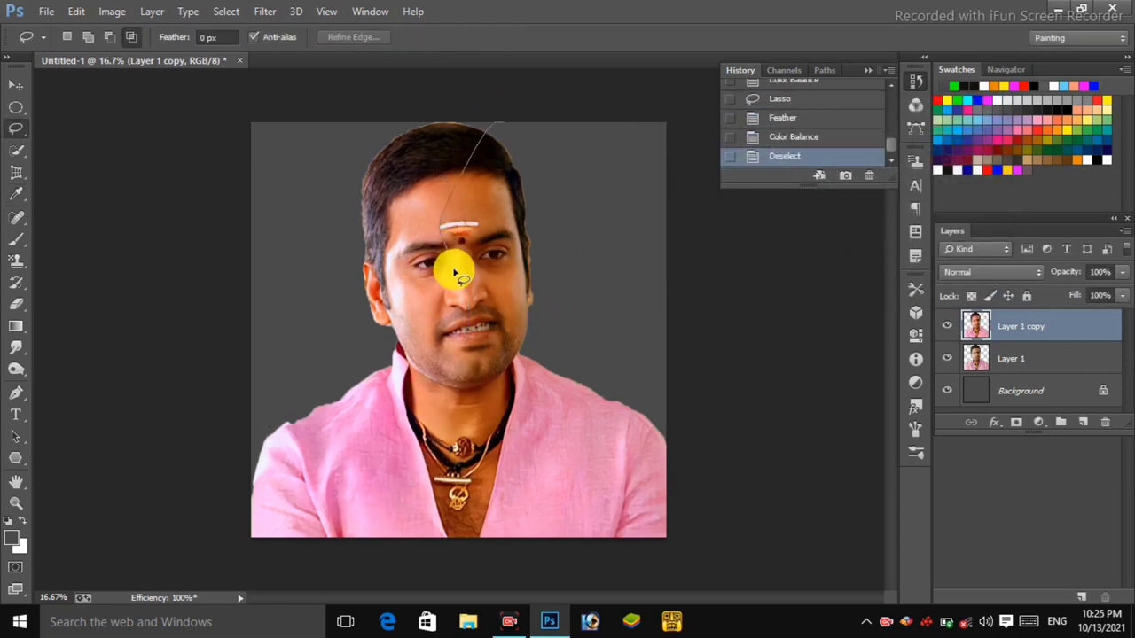
mouse_move(470, 328)
left_mouse_down()
mouse_move(475, 430)
mouse_move(506, 537)
mouse_move(663, 386)
mouse_move(564, 171)
mouse_move(502, 133)
mouse_move(530, 172)
left_mouse_up()
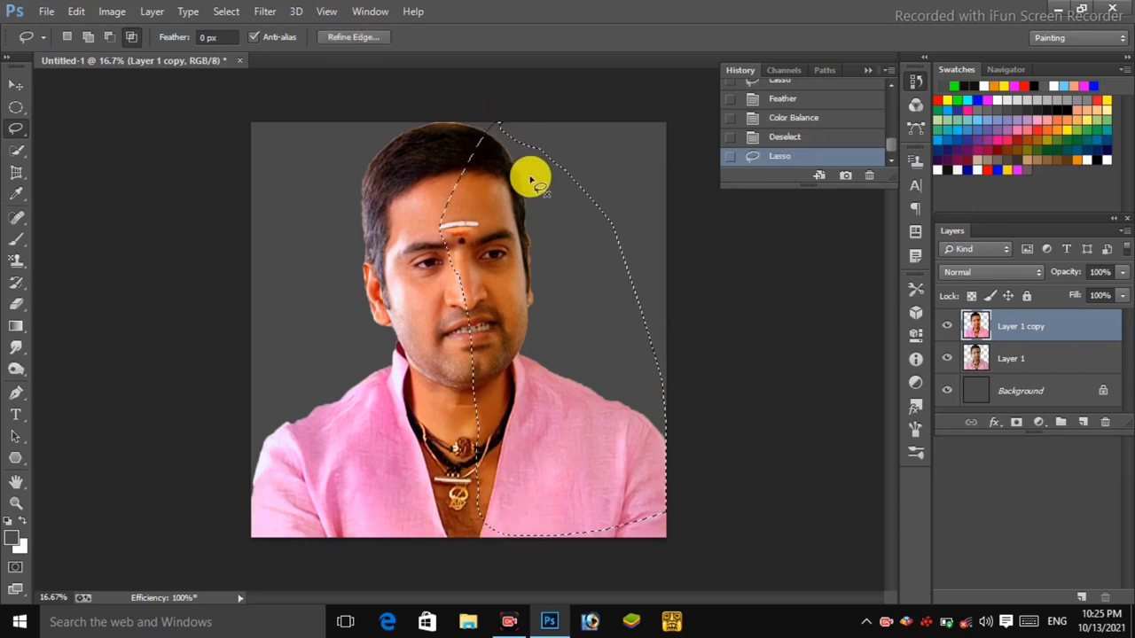
right_click(529, 174)
left_click(570, 223)
key("Return")
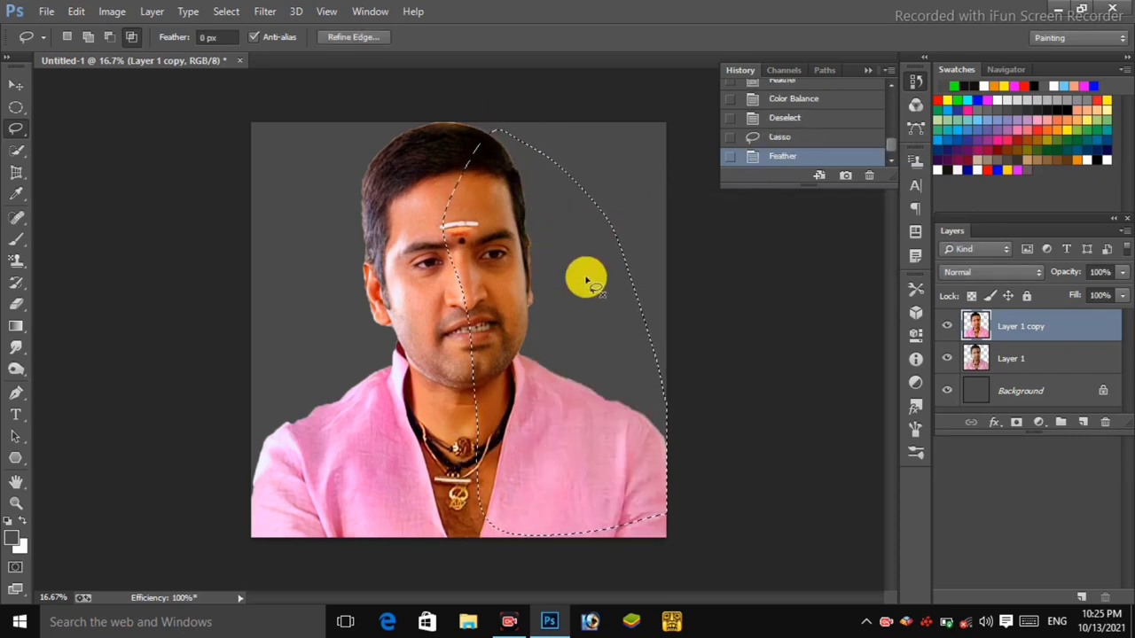
Step: Shift the midtones of the selected right half toward green with Color Balance level +25, and deselect
key("ctrl+b")
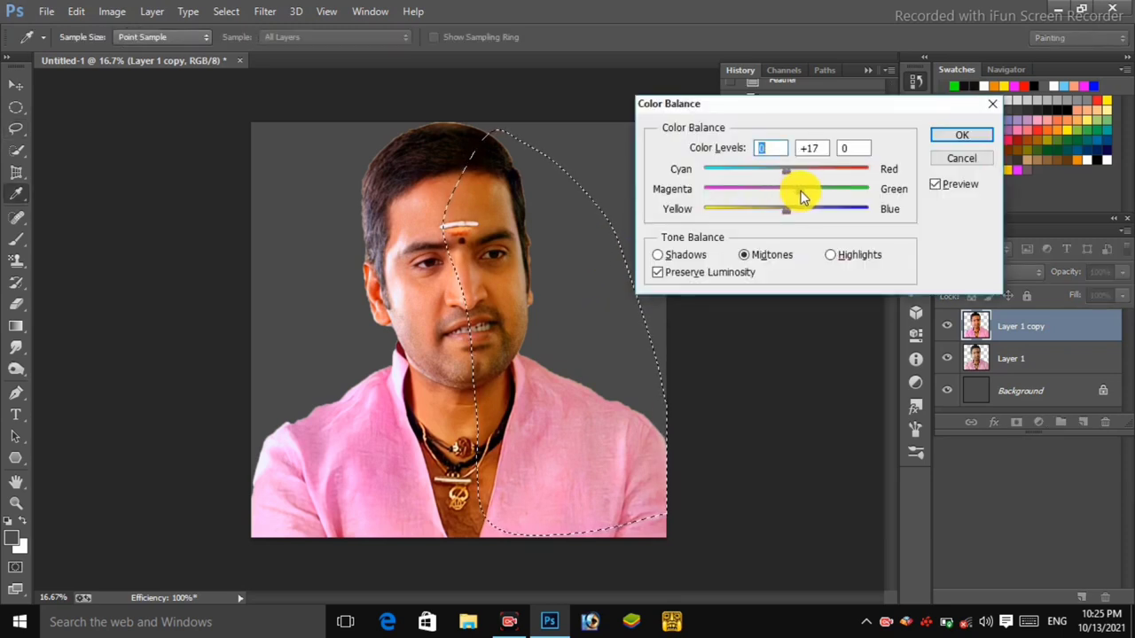
left_click_drag(802, 191, 808, 192)
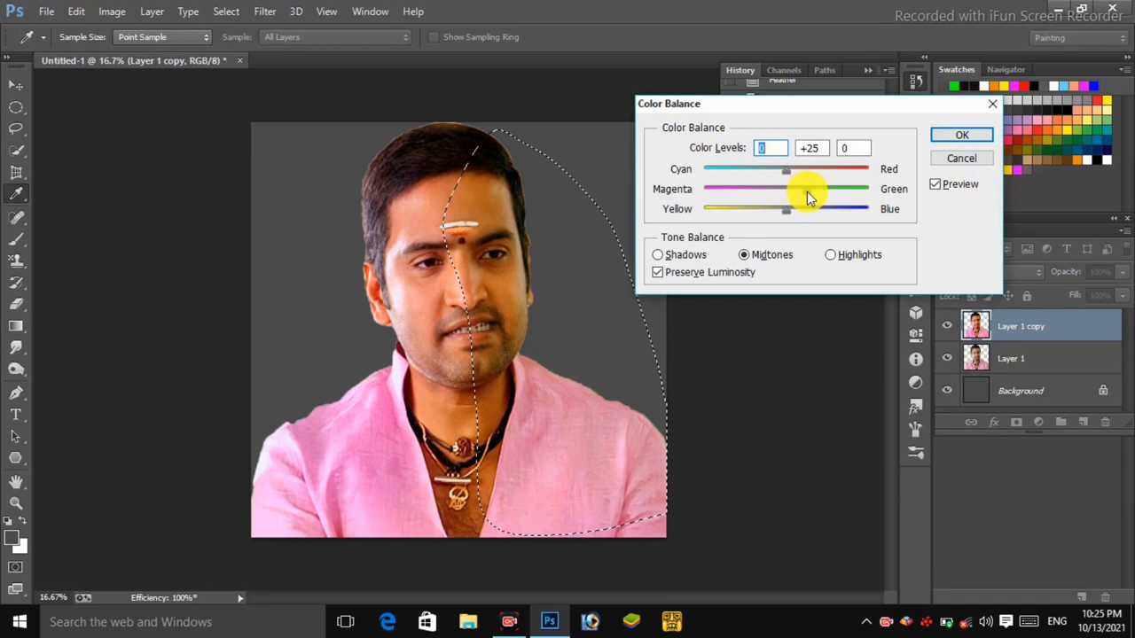
key("Return")
key("ctrl+d")
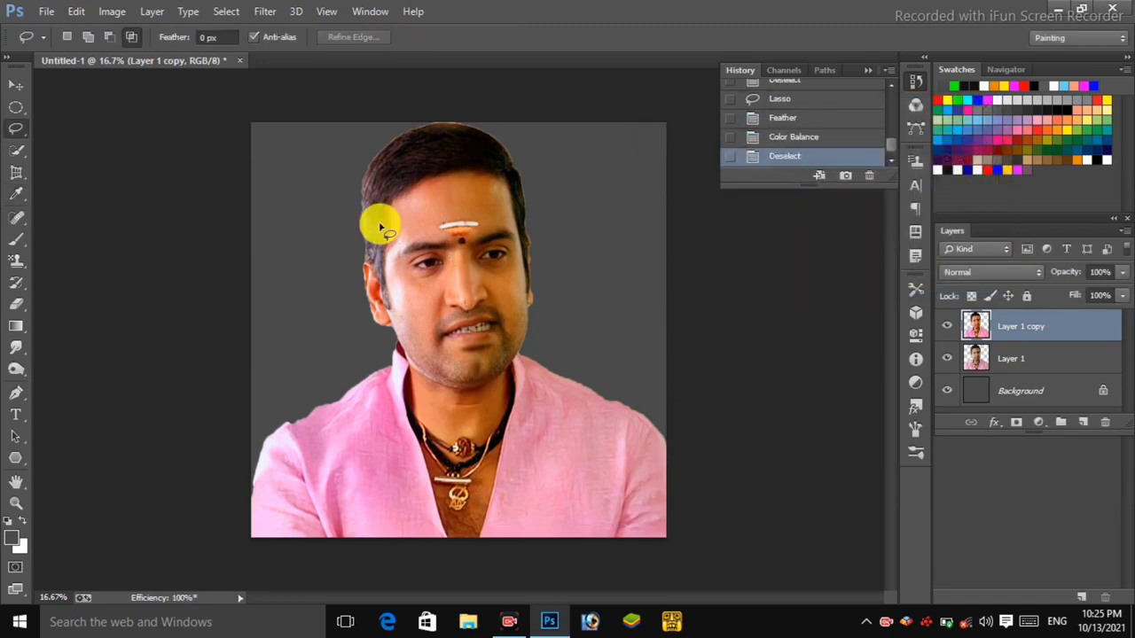
Step: Examine the face up close to check the color tints on both sides
scroll(486, 279, "up", 3)
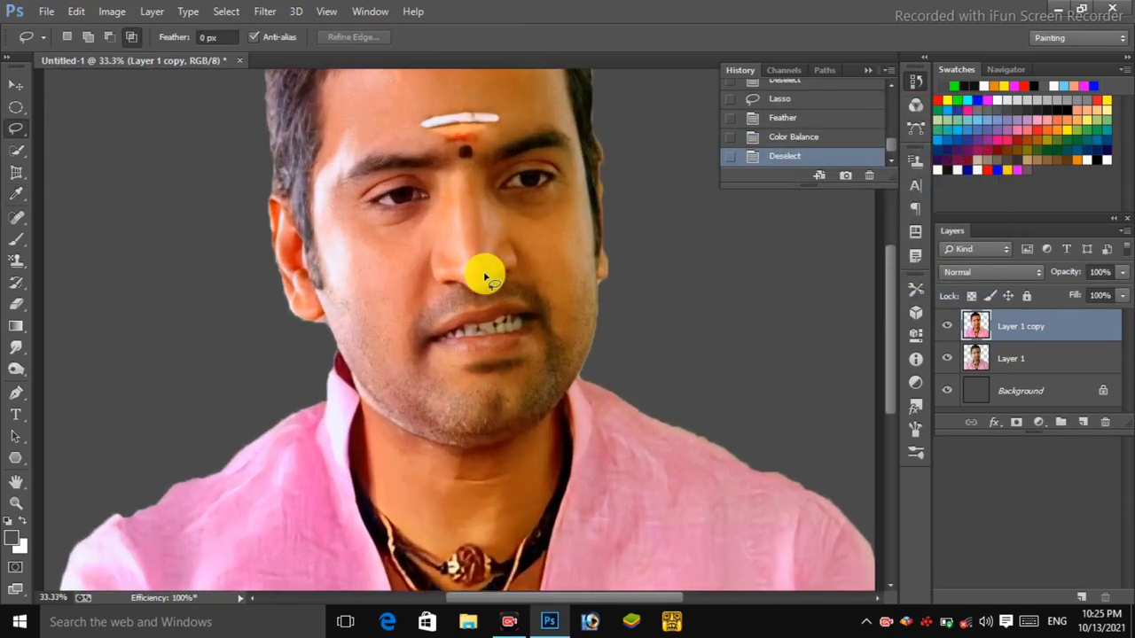
scroll(486, 279, "down", 1)
scroll(483, 273, "up", 1)
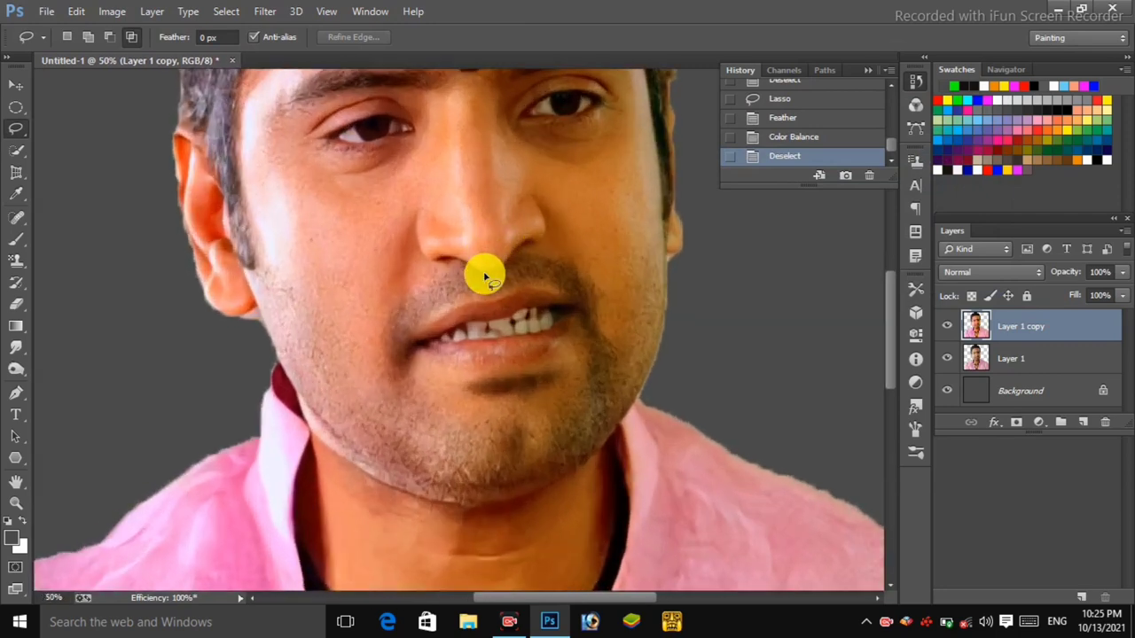
key("h")
scroll(527, 238, "up", 5)
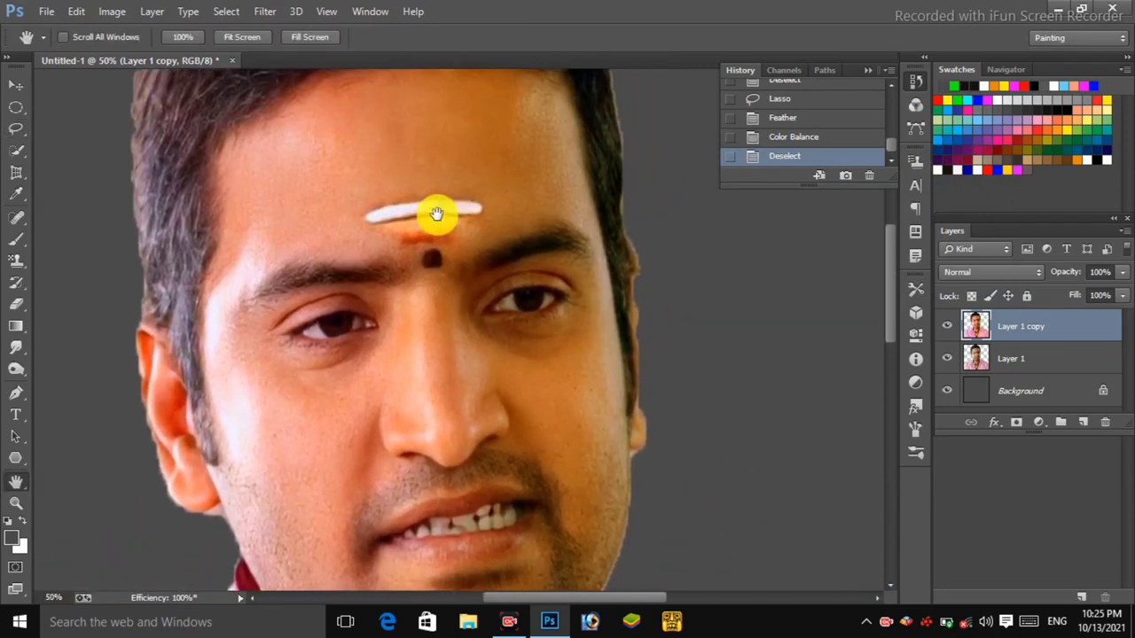
scroll(552, 309, "down", 5)
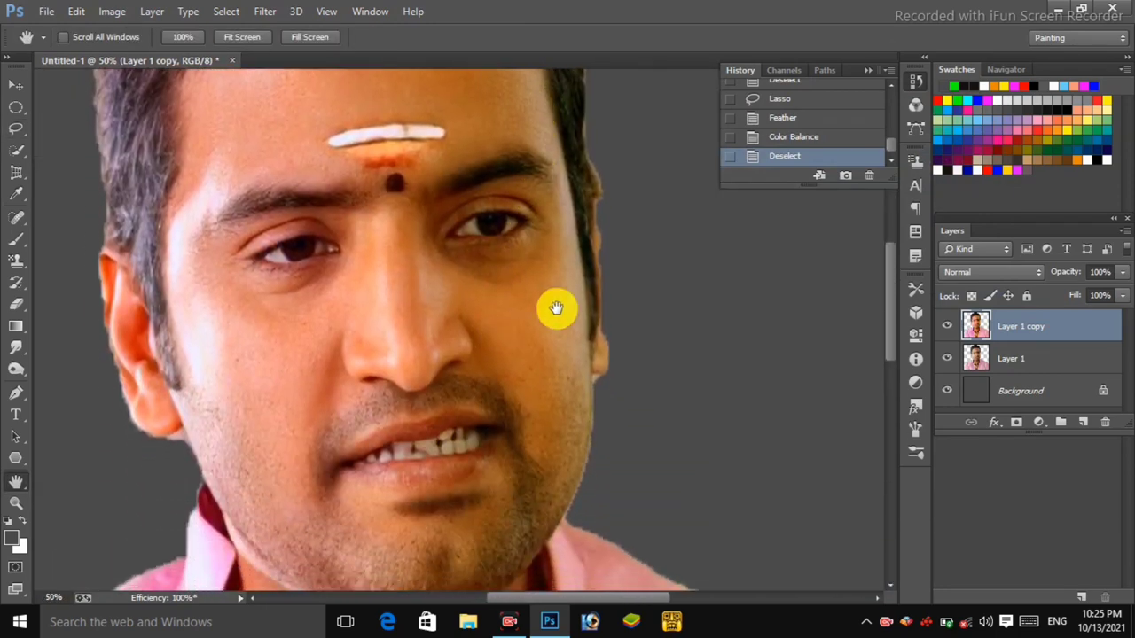
Step: Lasso a closed selection around the lips and teeth on the portrait
scroll(552, 307, "up", 5)
scroll(568, 411, "down", 5)
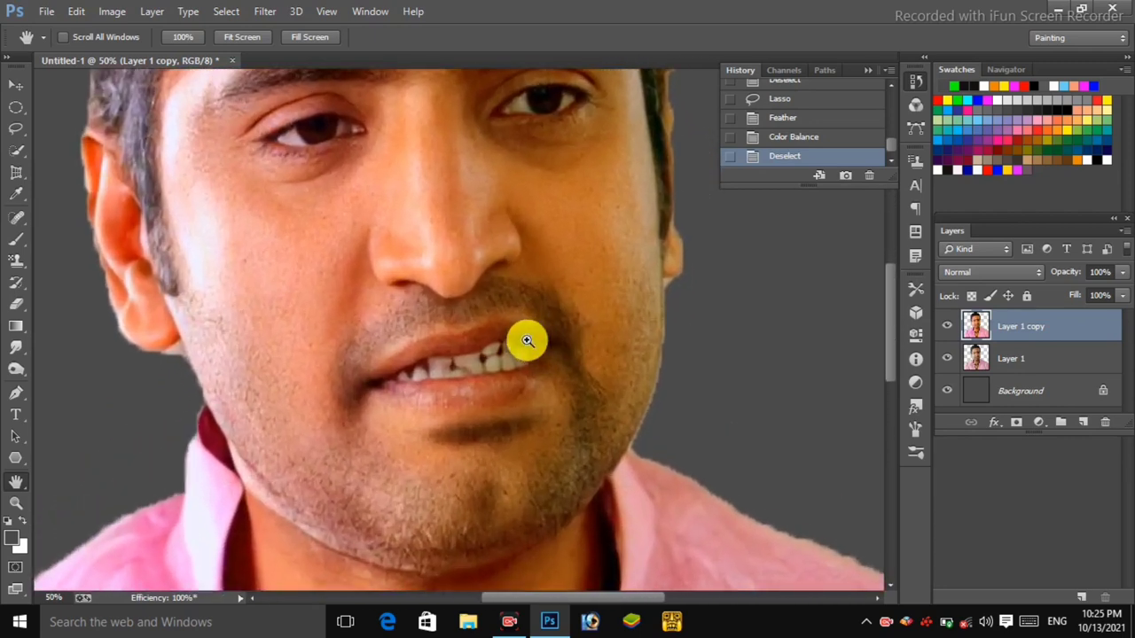
left_click(527, 340, "ctrl")
key("p")
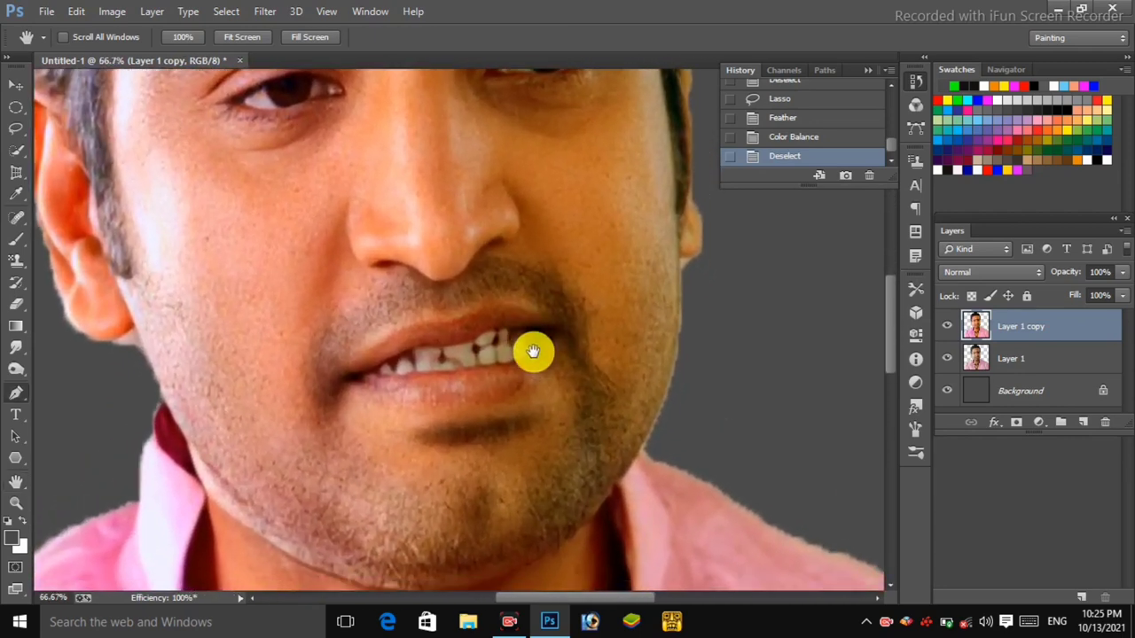
key("l")
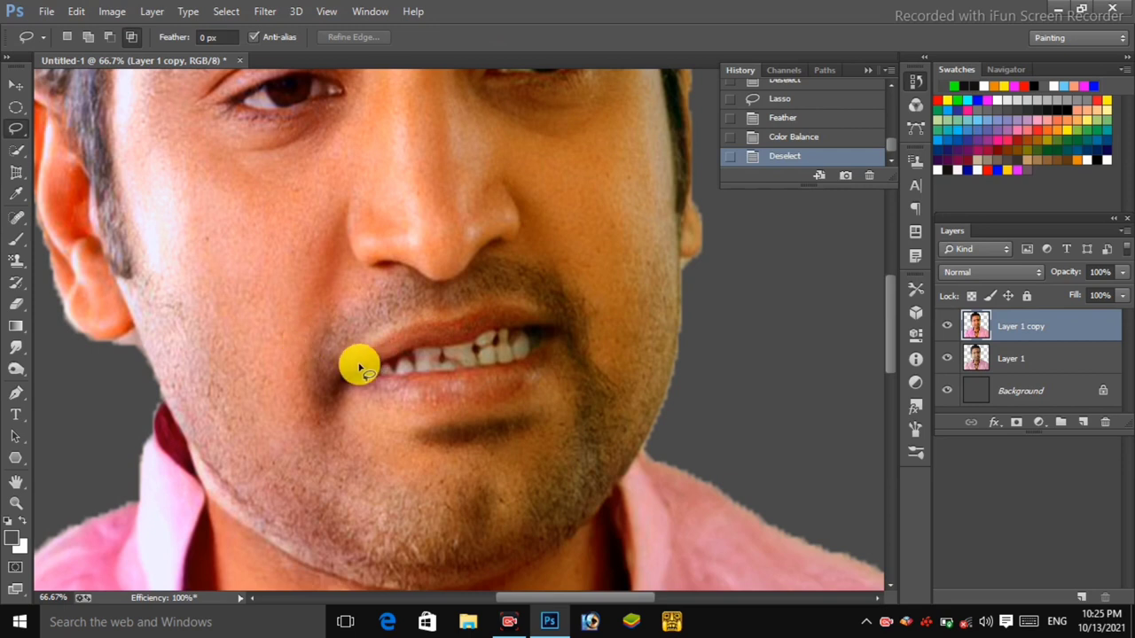
mouse_move(348, 371)
left_mouse_down()
mouse_move(421, 325)
mouse_move(499, 310)
mouse_move(545, 320)
mouse_move(554, 344)
mouse_move(506, 402)
mouse_move(438, 407)
mouse_move(347, 367)
left_mouse_up()
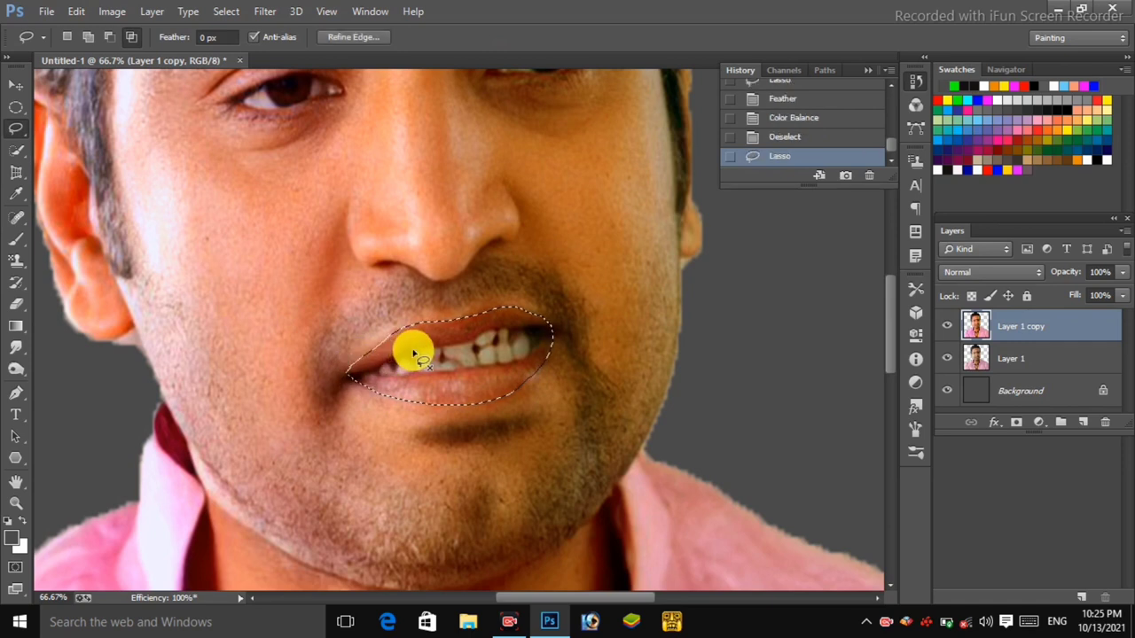
right_click(413, 349)
left_click(448, 306)
key("Return")
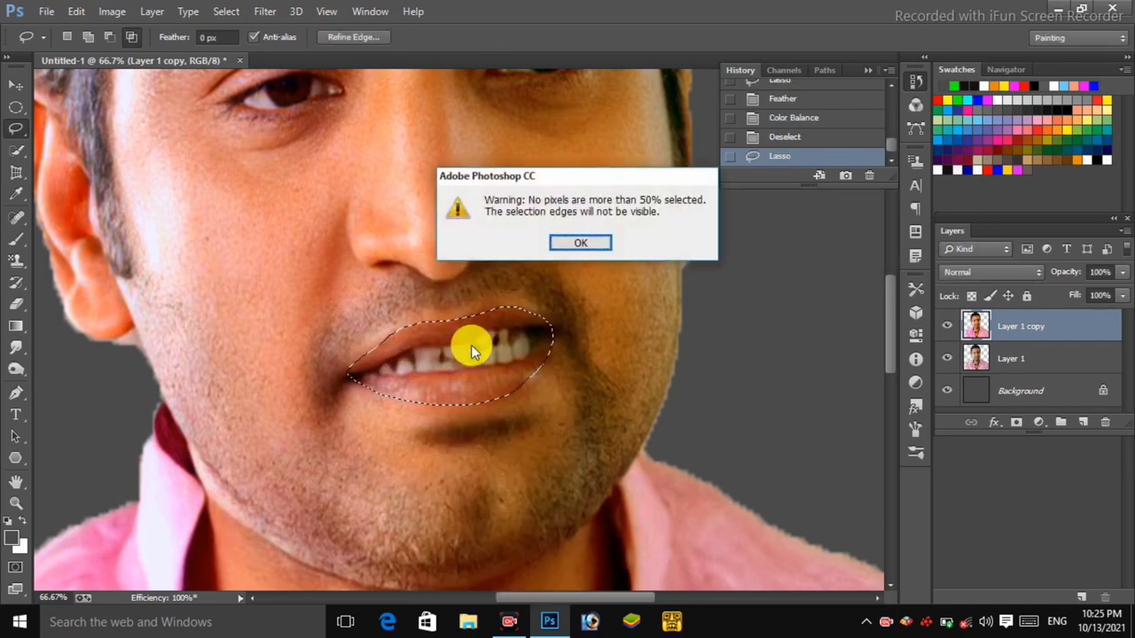
key("Return")
key("ctrl+z")
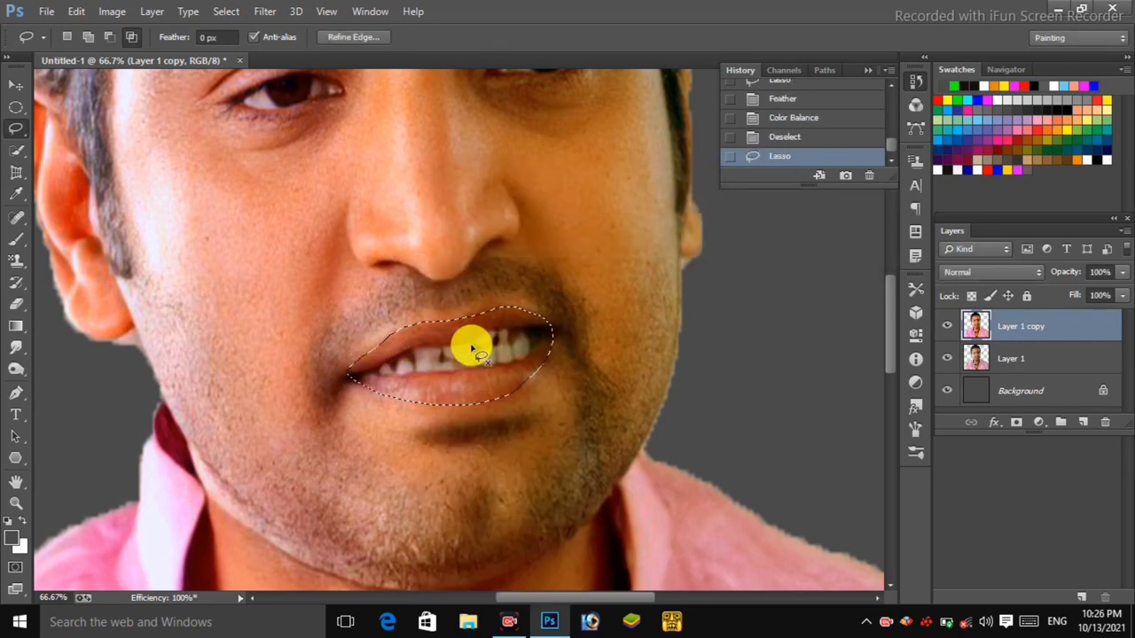
Step: Feather the mouth selection with a radius of 2 pixels
right_click(468, 255)
left_click(518, 303)
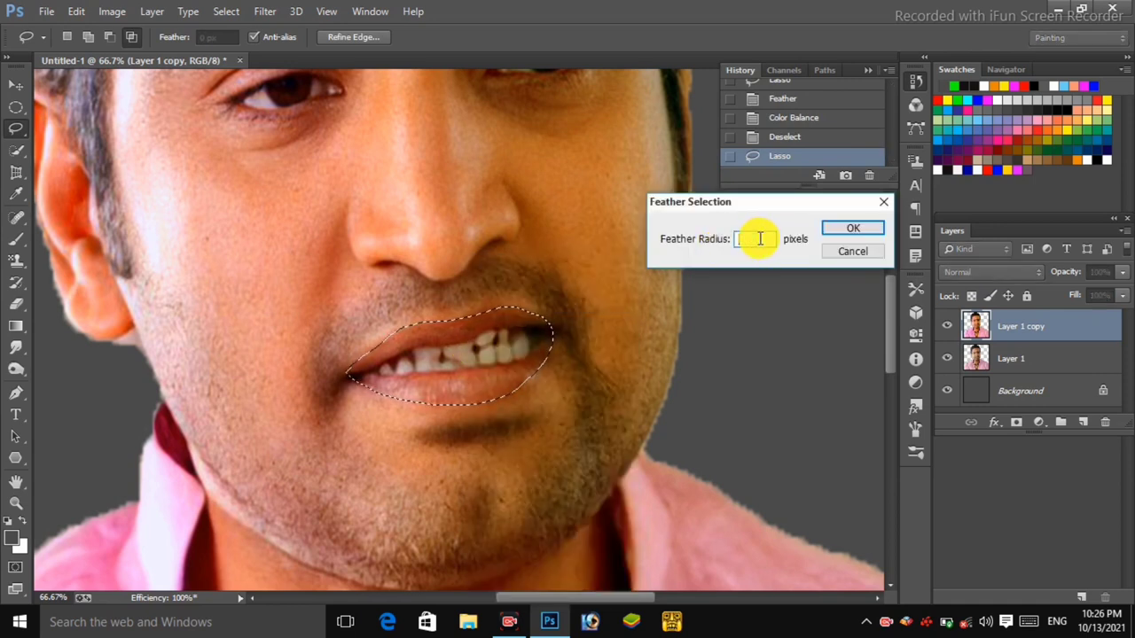
type("2")
key("Return")
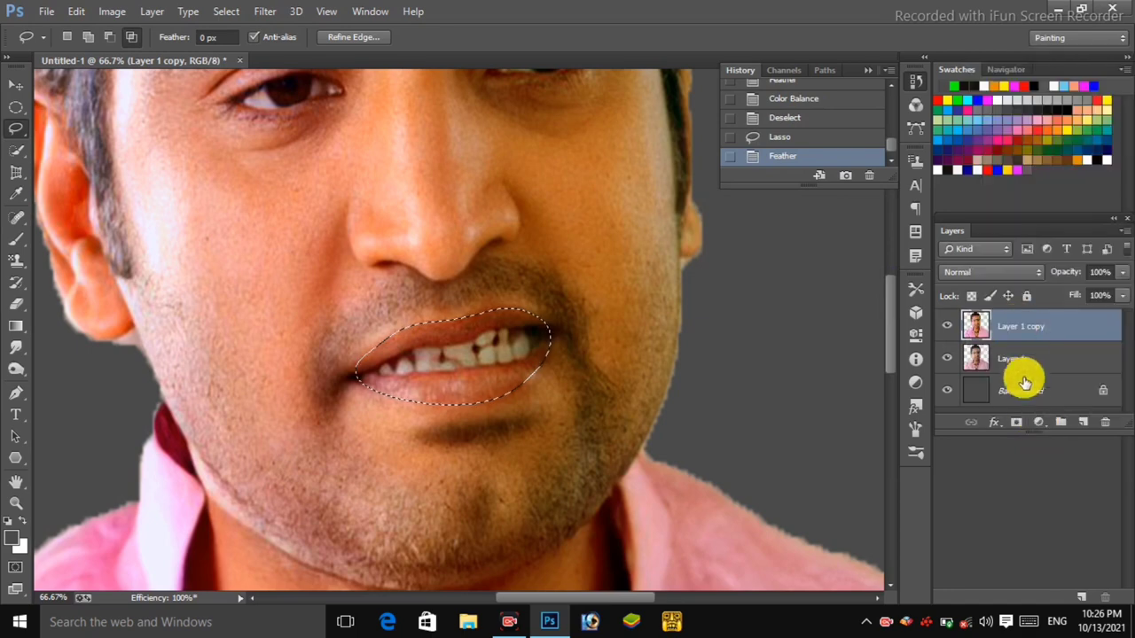
Step: Add a Curves adjustment layer for the selected mouth and lower its Green channel curve at input 153 to redden the lips
left_click(1038, 422)
left_click(1019, 158)
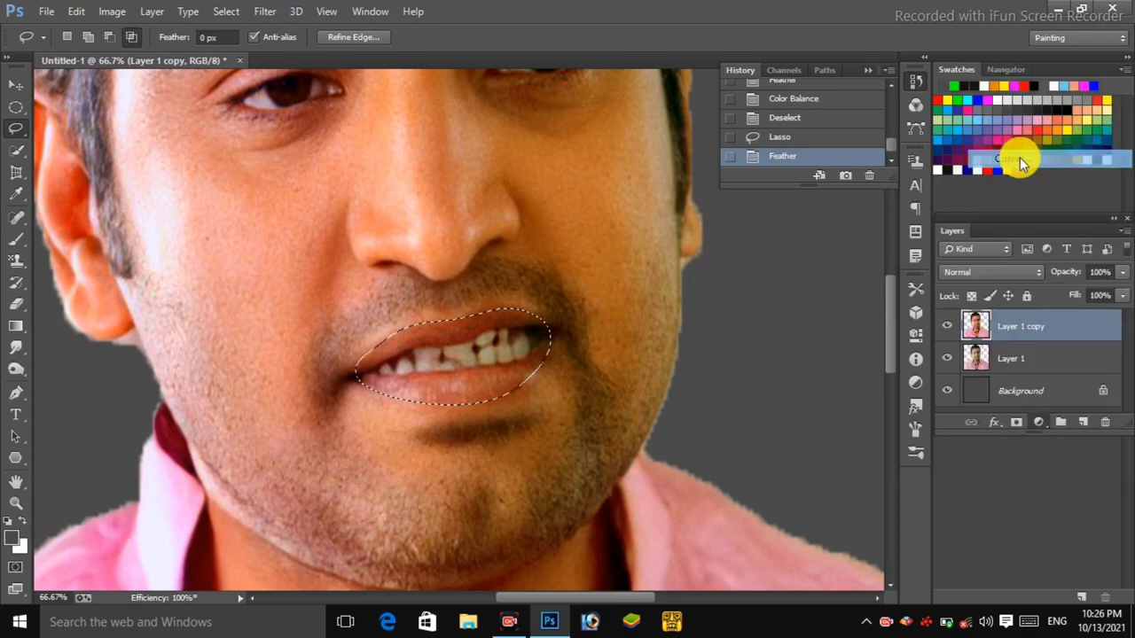
left_click(792, 211)
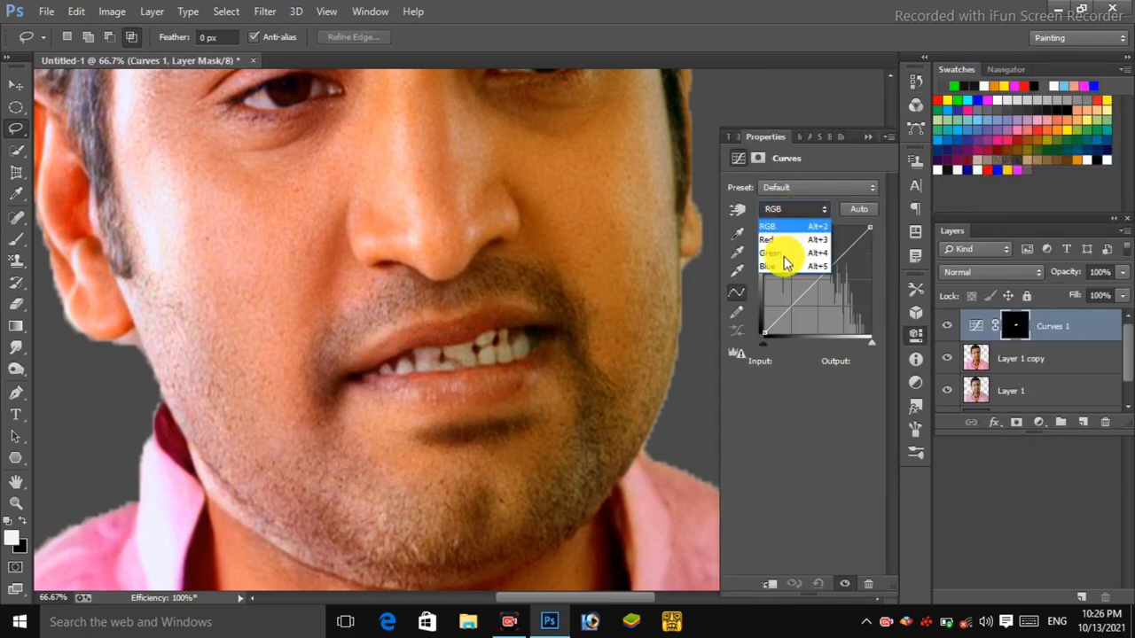
left_click(783, 257)
left_click_drag(821, 279, 827, 285)
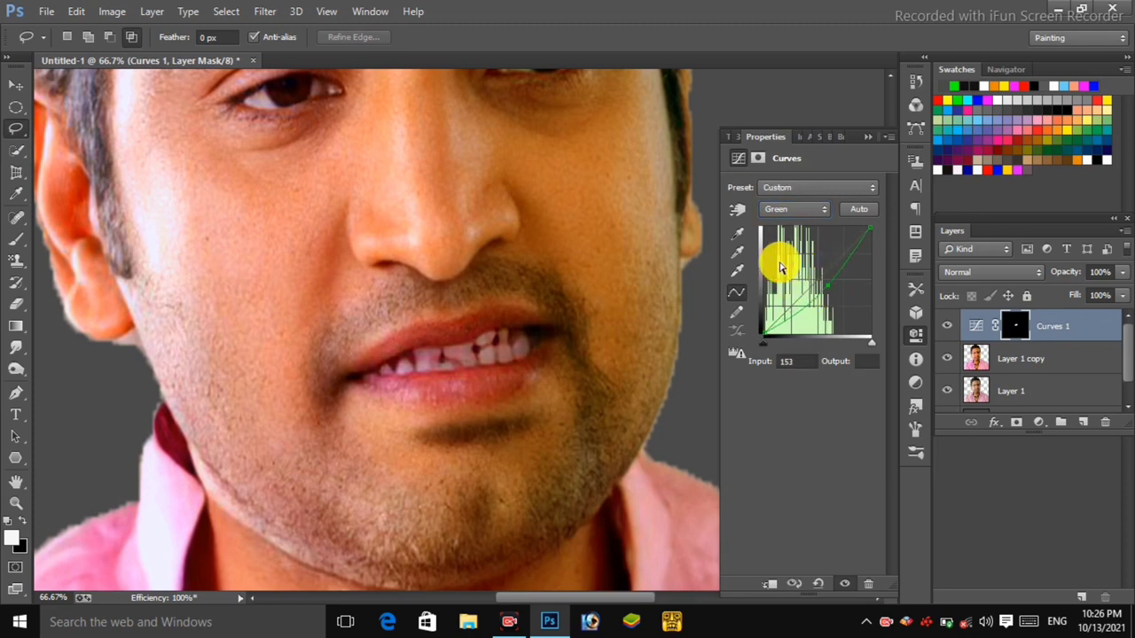
left_click(868, 142)
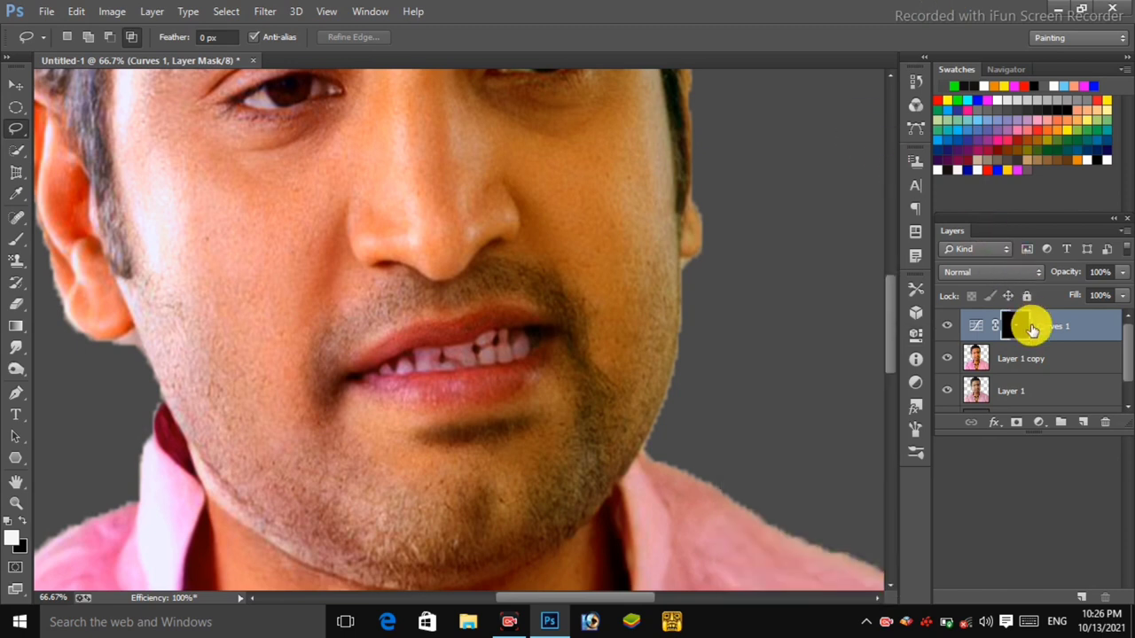
Step: Merge the Curves 1 adjustment layer with Layer 1 copy
left_click(1028, 361, "shift")
right_click(1028, 362)
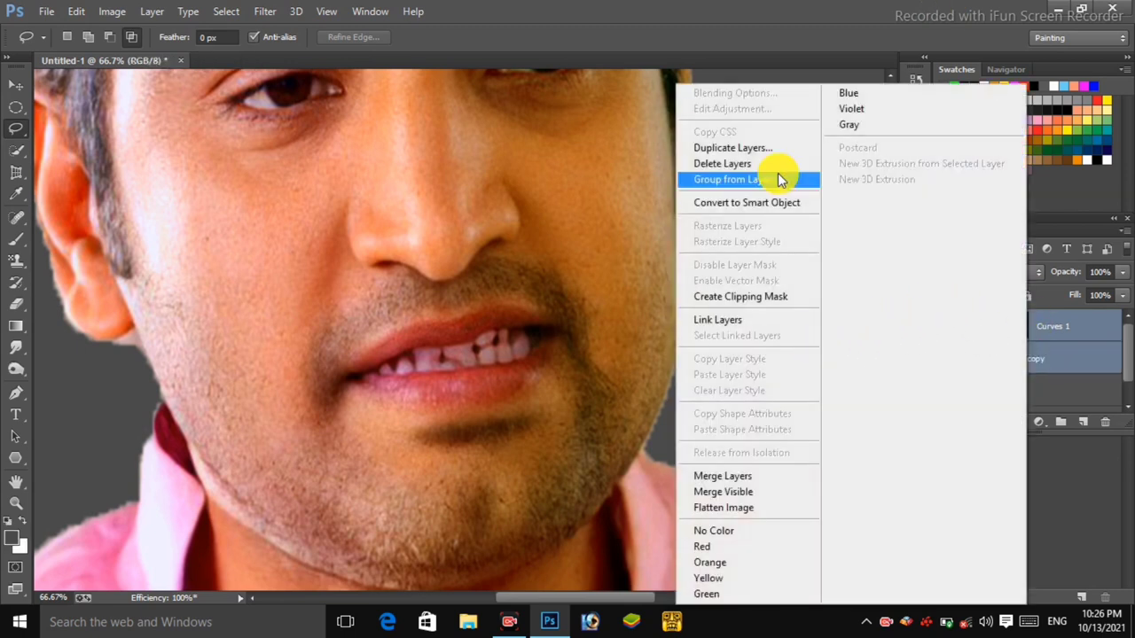
left_click(740, 475)
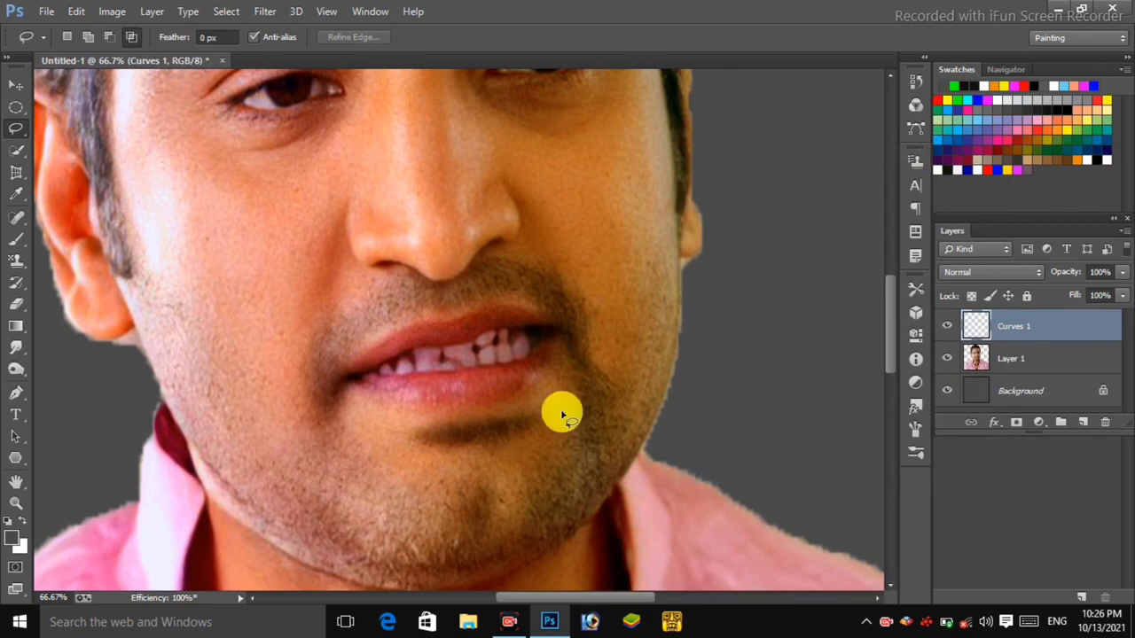
Step: Sharpen the merged portrait layer with Unsharp Mask at amount 155%, radius 2.1 pixels and threshold 2 levels
key("ctrl+minus")
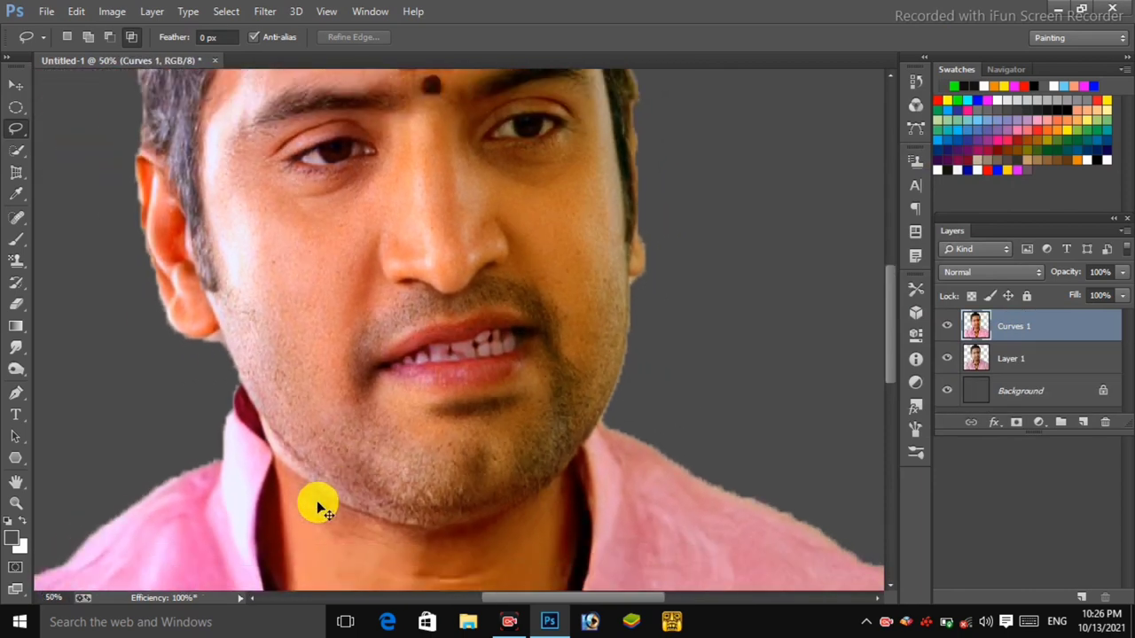
key("ctrl+plus")
key("ctrl+plus")
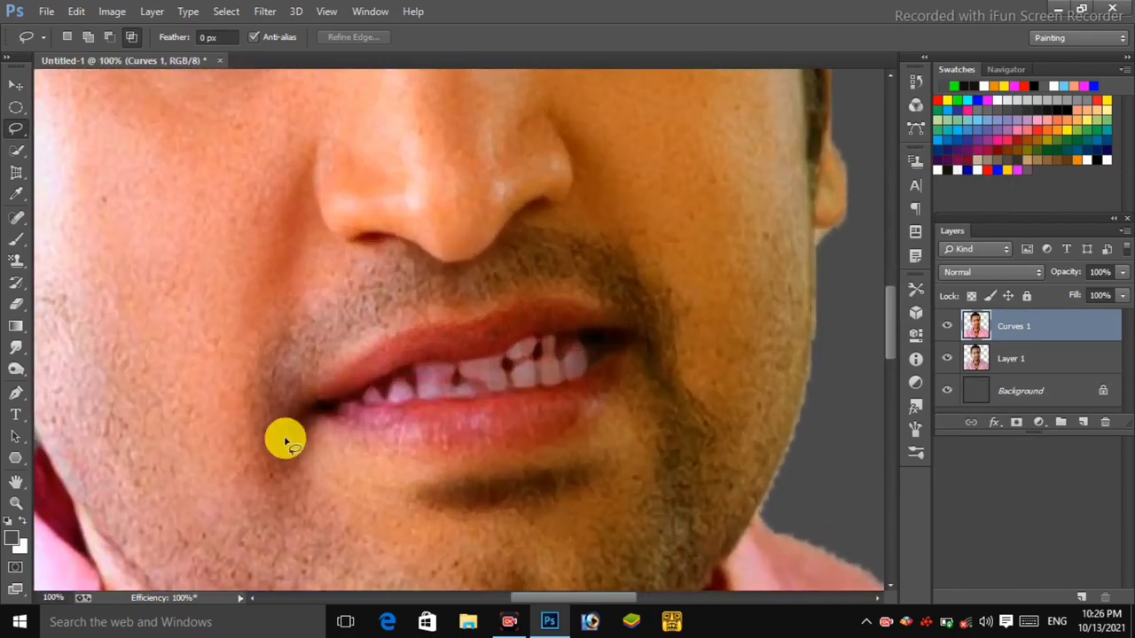
left_click(257, 11)
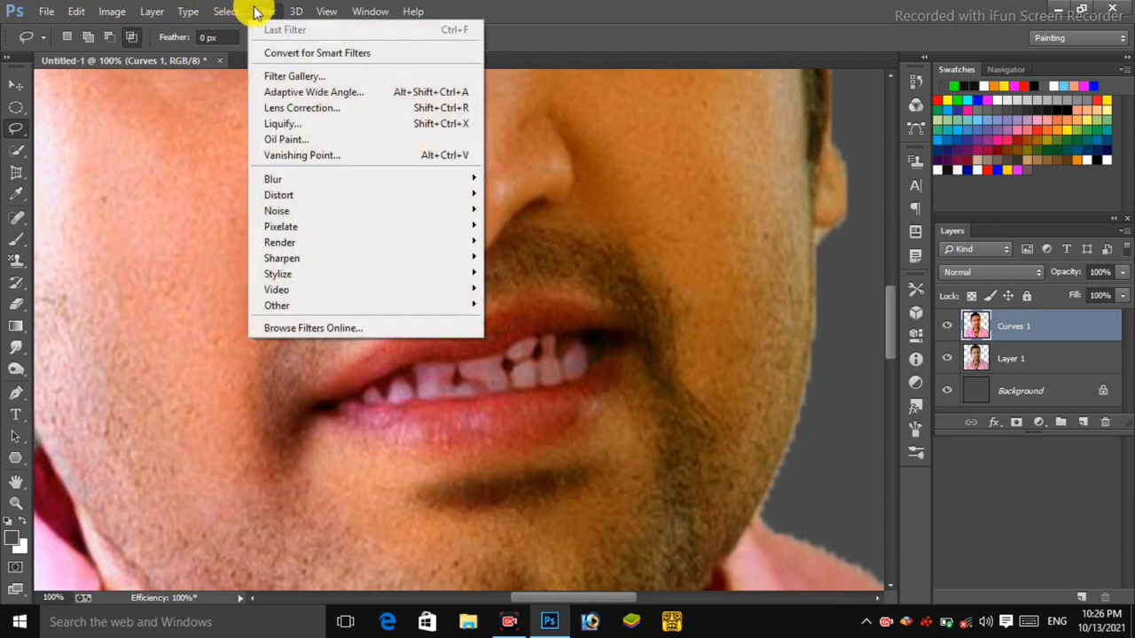
mouse_move(299, 273)
mouse_move(458, 256)
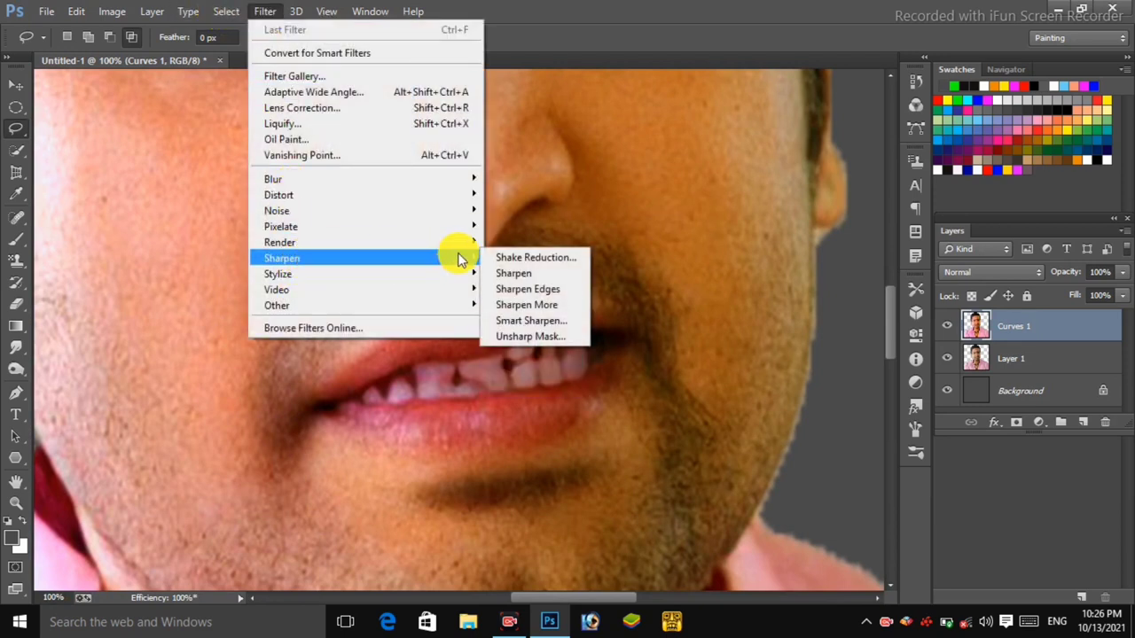
left_click(560, 335)
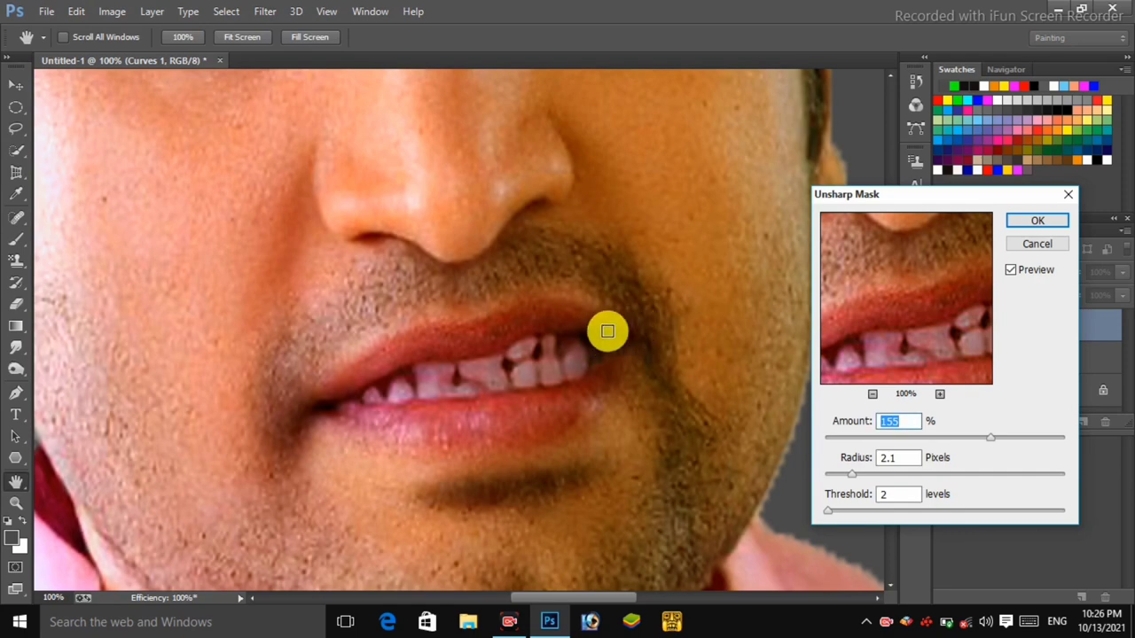
key("ctrl+minus")
key("ctrl+minus")
key("ctrl+minus")
key("Return")
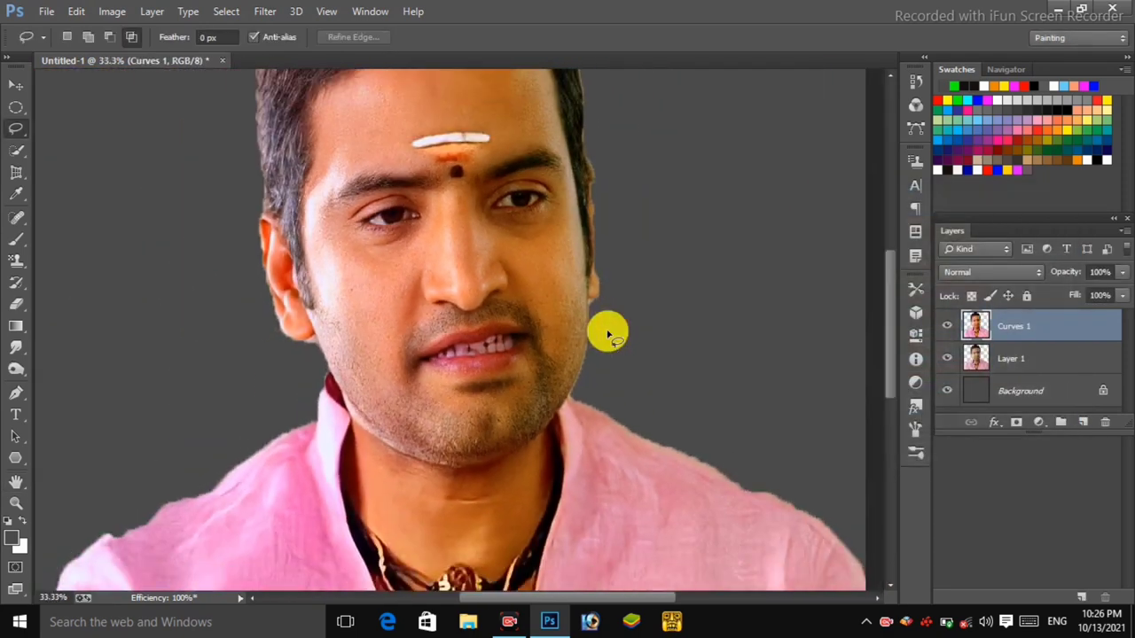
Step: Activate the Smudge tool and give it a soft round brush tip of 10 px
key("ctrl+minus")
key("ctrl+minus")
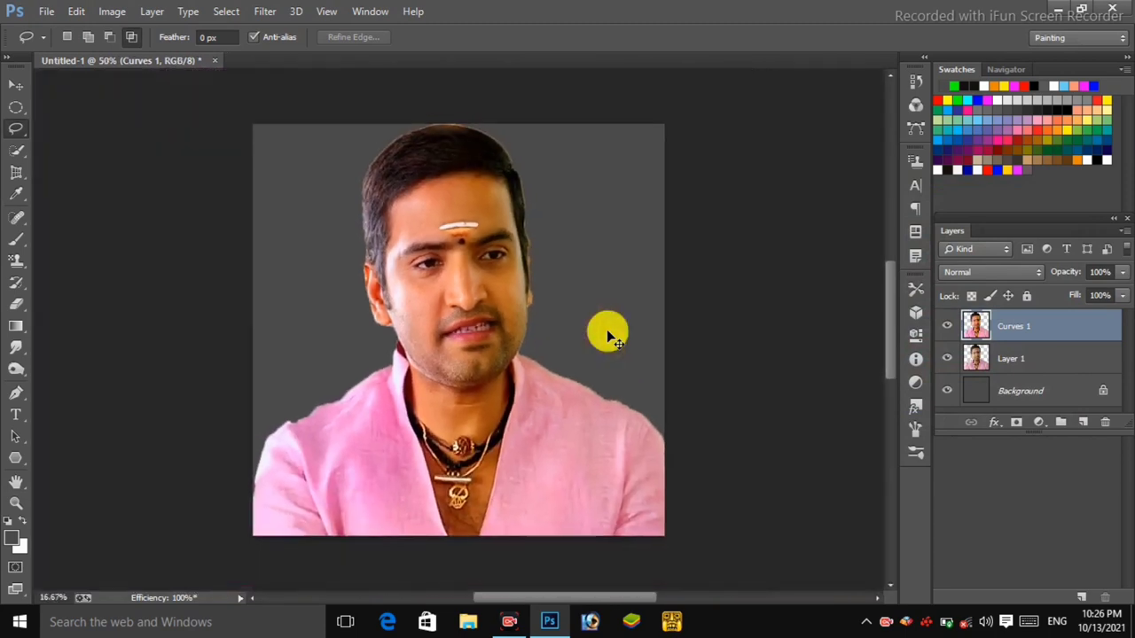
key("ctrl+plus")
key("ctrl+plus")
key("ctrl+plus")
key("ctrl+plus")
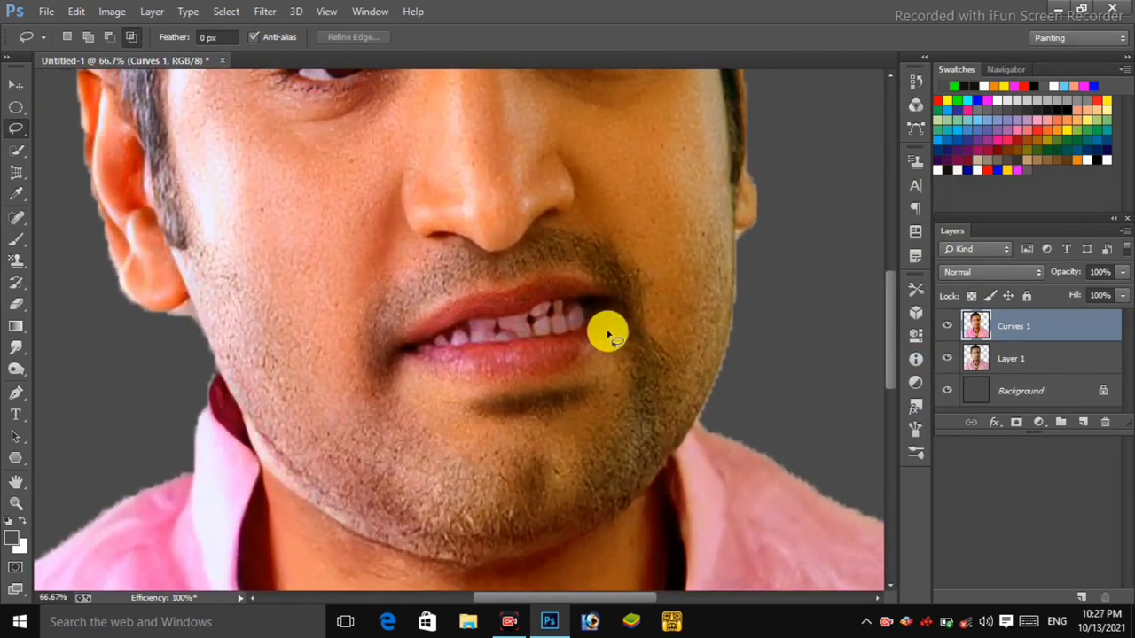
key("ctrl+plus")
left_click(16, 348)
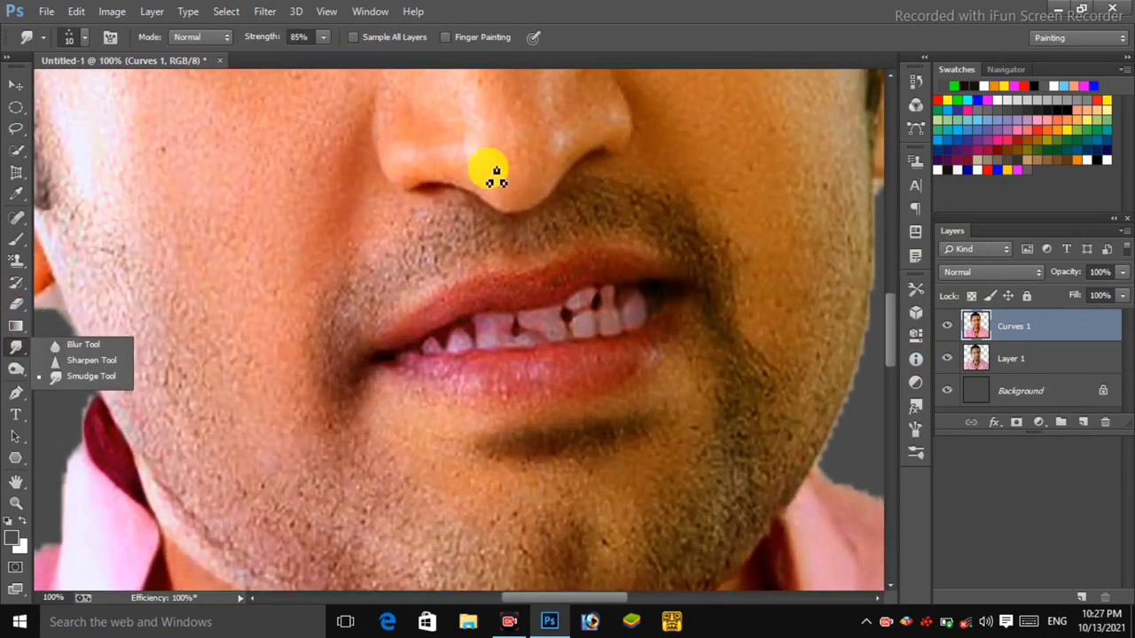
right_click(495, 174)
double_click(527, 292)
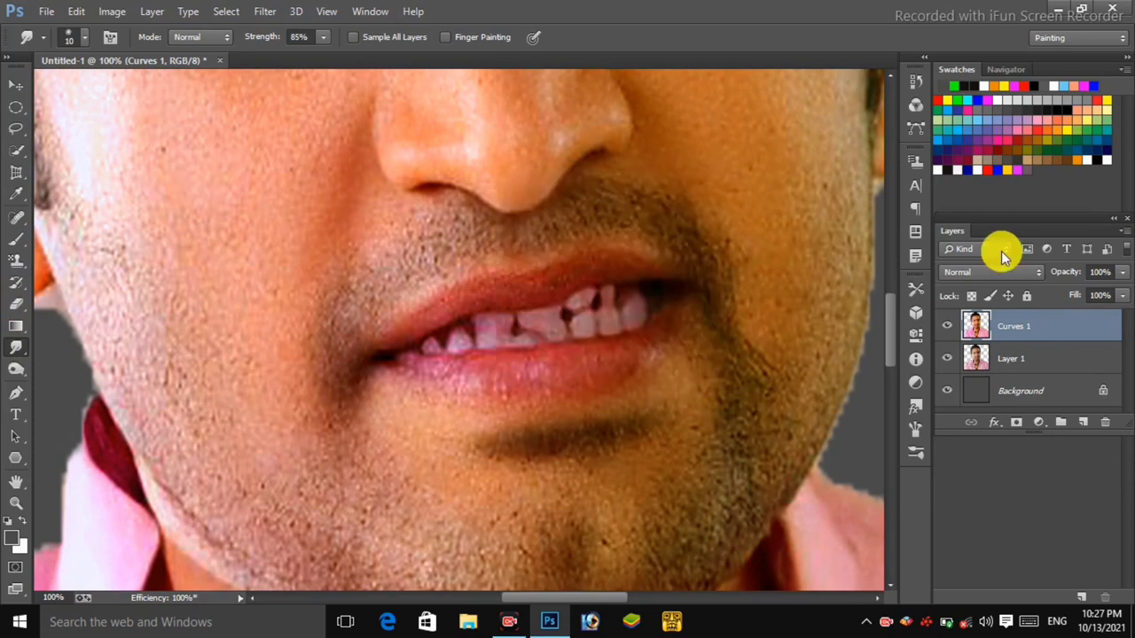
Step: Set the smudge brush's spacing to 1% and the tool's strength to 75%
left_click(916, 429)
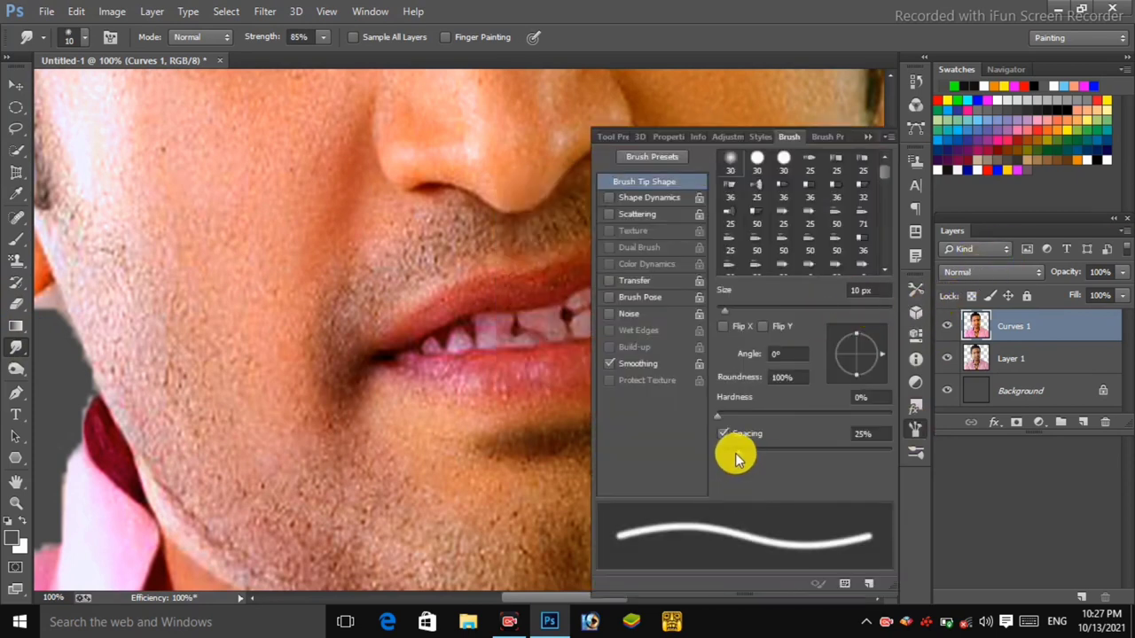
left_click_drag(735, 456, 691, 447)
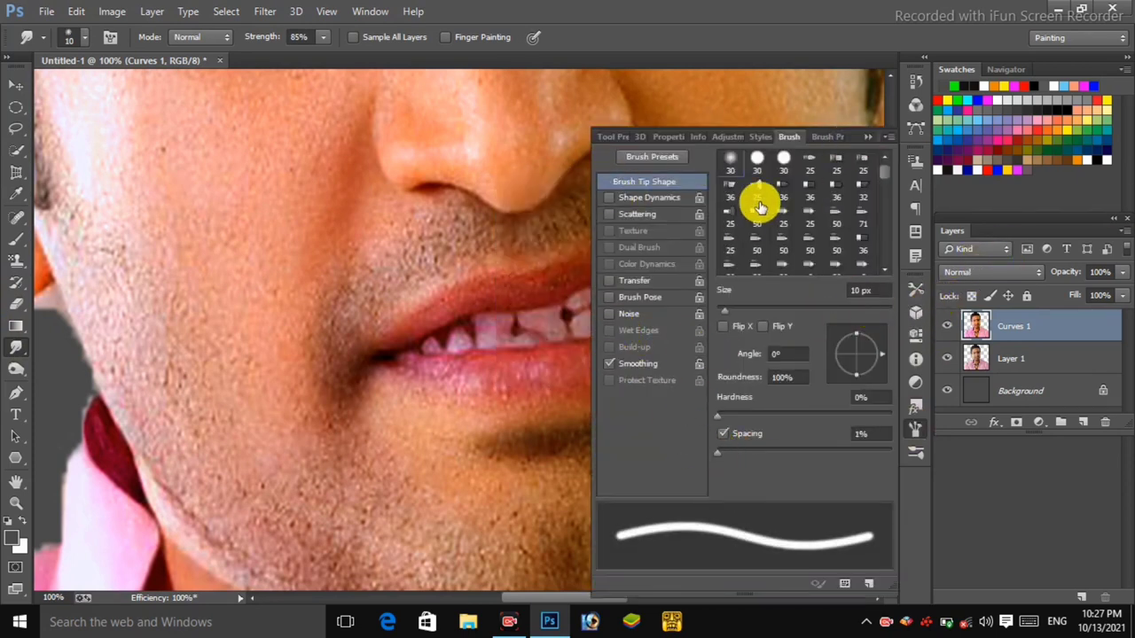
left_click(867, 137)
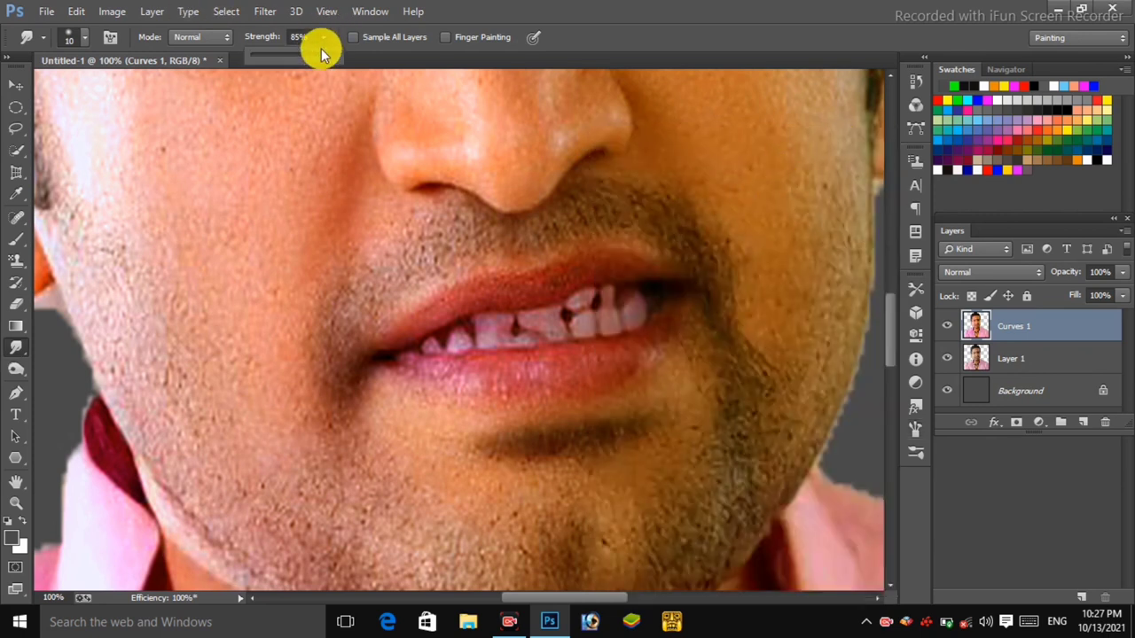
left_click_drag(309, 58, 311, 56)
Step: Smudge the skin of the nose's left wing smooth along its contour, using a brush size of 30
key("h")
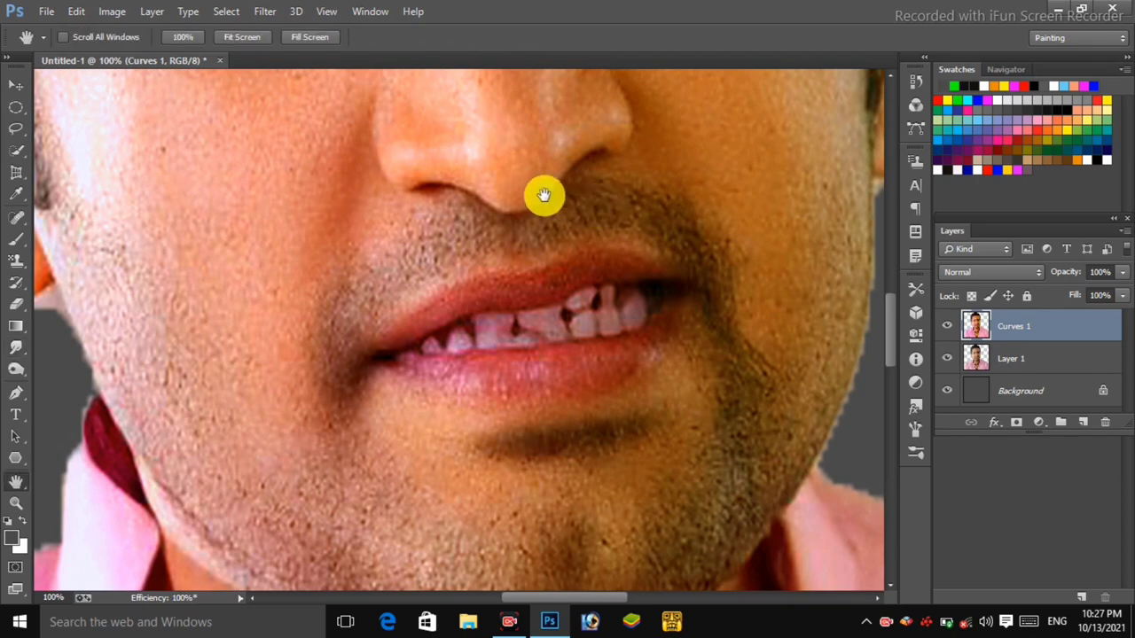
left_click_drag(542, 195, 473, 271)
key("ctrl+plus")
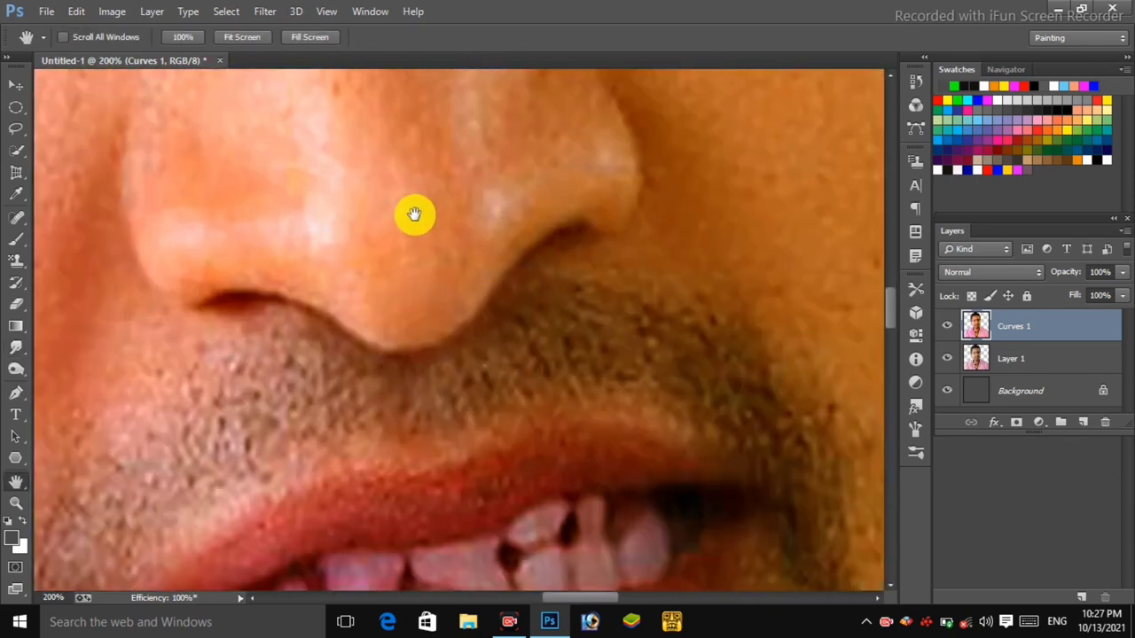
left_click_drag(413, 213, 419, 297)
left_click(16, 348)
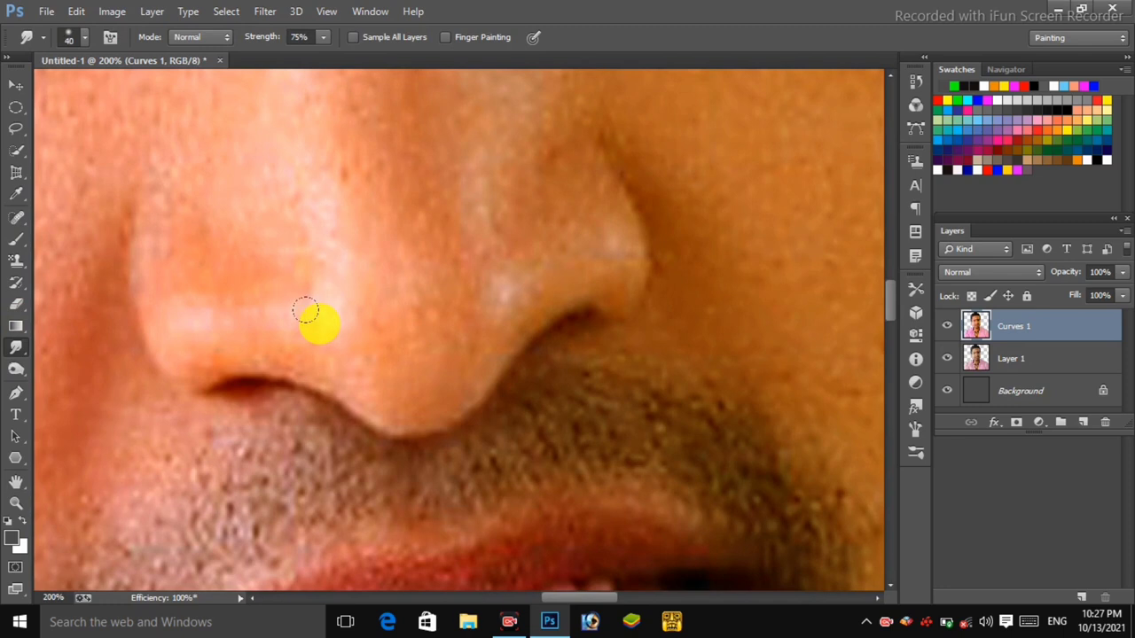
left_click_drag(298, 319, 189, 338)
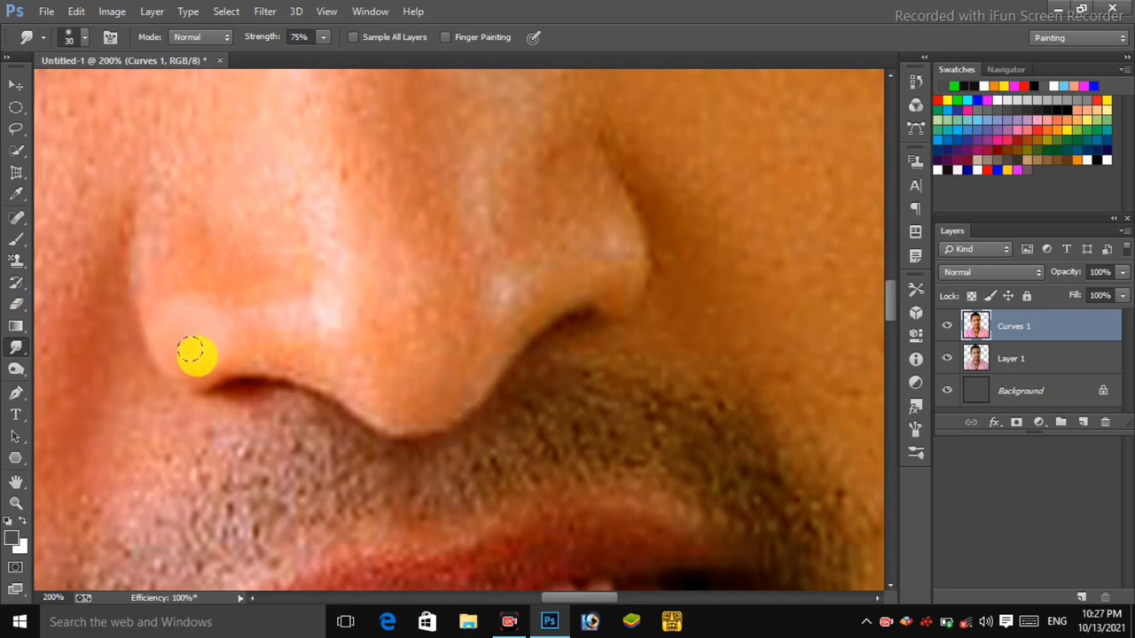
mouse_move(193, 335)
left_mouse_down()
mouse_move(157, 293)
mouse_move(151, 263)
mouse_move(149, 291)
mouse_move(152, 205)
left_mouse_up()
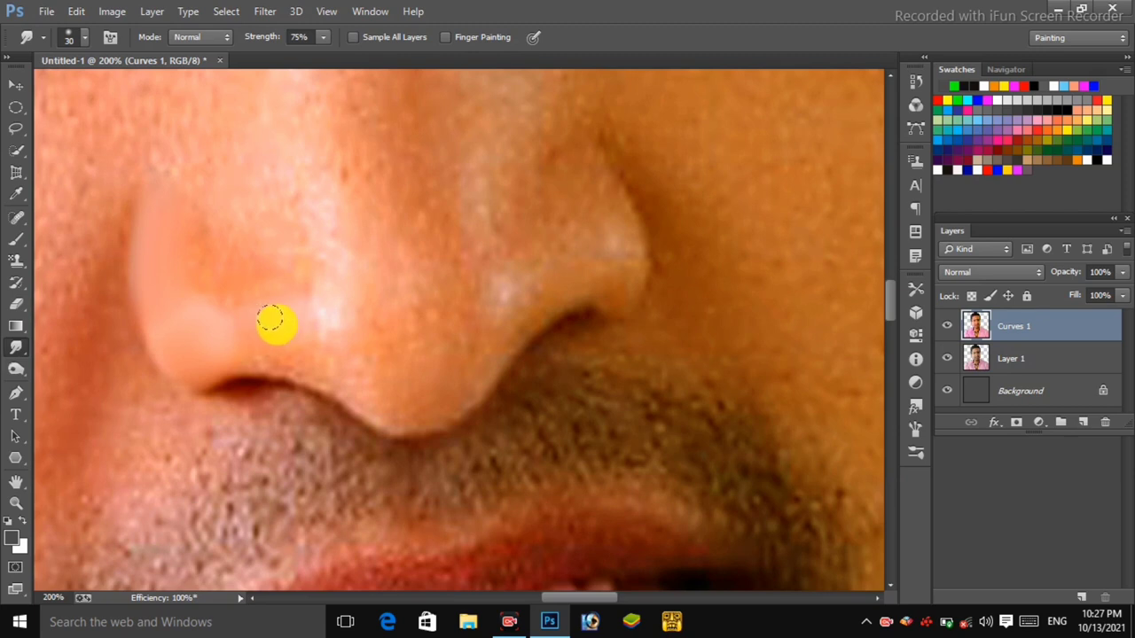
Step: Smudge the skin of the nose tip and right wing smooth along their contours, using brush sizes of 30 to 50
mouse_move(271, 318)
left_mouse_down()
mouse_move(333, 318)
mouse_move(325, 306)
mouse_move(329, 372)
mouse_move(251, 362)
mouse_move(340, 366)
mouse_move(369, 390)
mouse_move(361, 363)
mouse_move(360, 389)
mouse_move(409, 409)
mouse_move(468, 373)
mouse_move(434, 401)
mouse_move(444, 399)
mouse_move(507, 286)
mouse_move(550, 288)
mouse_move(550, 301)
mouse_move(488, 357)
mouse_move(574, 264)
mouse_move(608, 290)
mouse_move(603, 269)
mouse_move(501, 290)
mouse_move(602, 234)
mouse_move(625, 268)
mouse_move(630, 258)
mouse_move(575, 168)
mouse_move(608, 192)
mouse_move(609, 204)
mouse_move(586, 183)
mouse_move(557, 216)
mouse_move(534, 216)
mouse_move(530, 179)
mouse_move(520, 221)
mouse_move(550, 208)
mouse_move(559, 220)
mouse_move(458, 182)
mouse_move(473, 256)
mouse_move(464, 183)
mouse_move(324, 263)
mouse_move(271, 238)
mouse_move(277, 199)
mouse_move(307, 238)
mouse_move(203, 213)
mouse_move(213, 228)
mouse_move(200, 253)
mouse_move(222, 282)
mouse_move(265, 291)
mouse_move(235, 257)
mouse_move(372, 296)
mouse_move(396, 319)
mouse_move(369, 294)
mouse_move(412, 337)
mouse_move(413, 289)
mouse_move(476, 328)
mouse_move(440, 380)
mouse_move(420, 349)
left_mouse_up()
key("ctrl+minus")
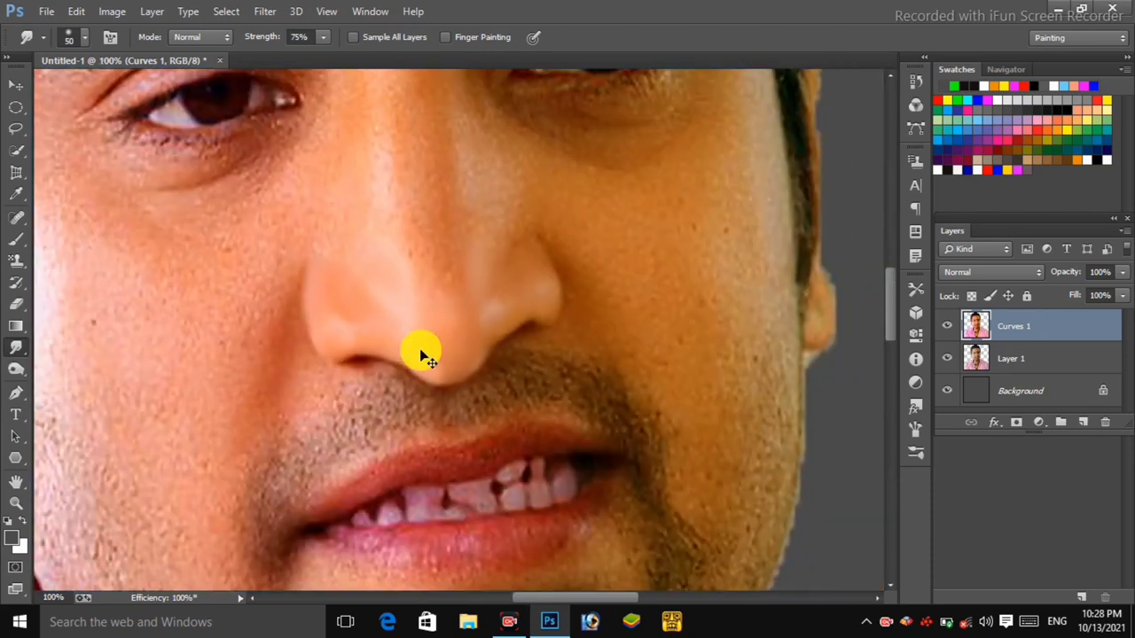
key("ctrl+plus")
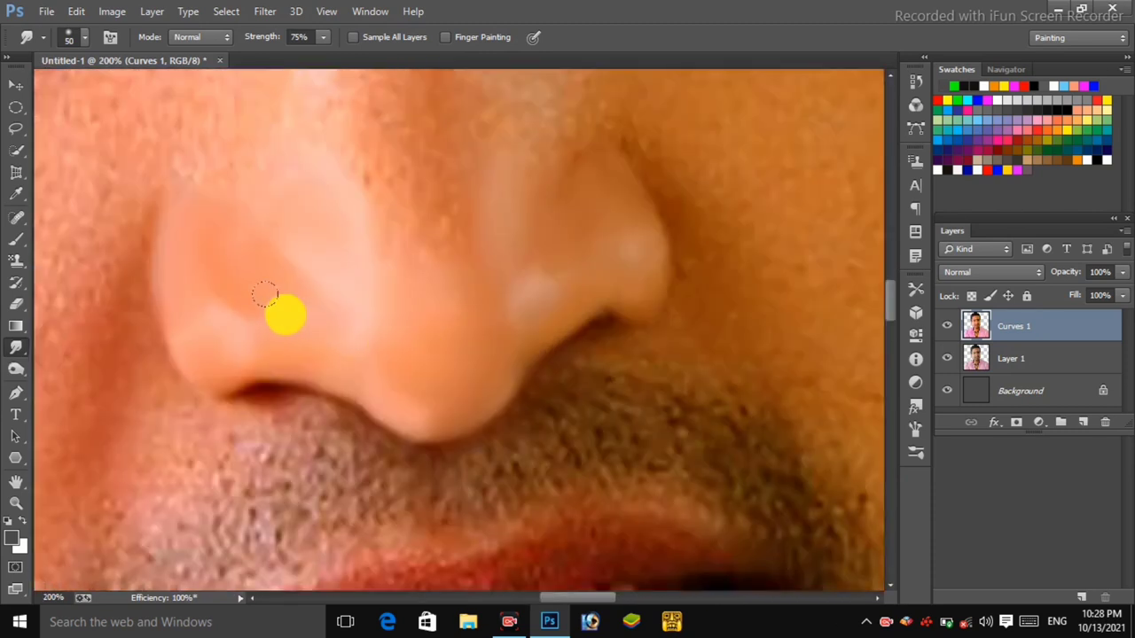
key("bracketleft")
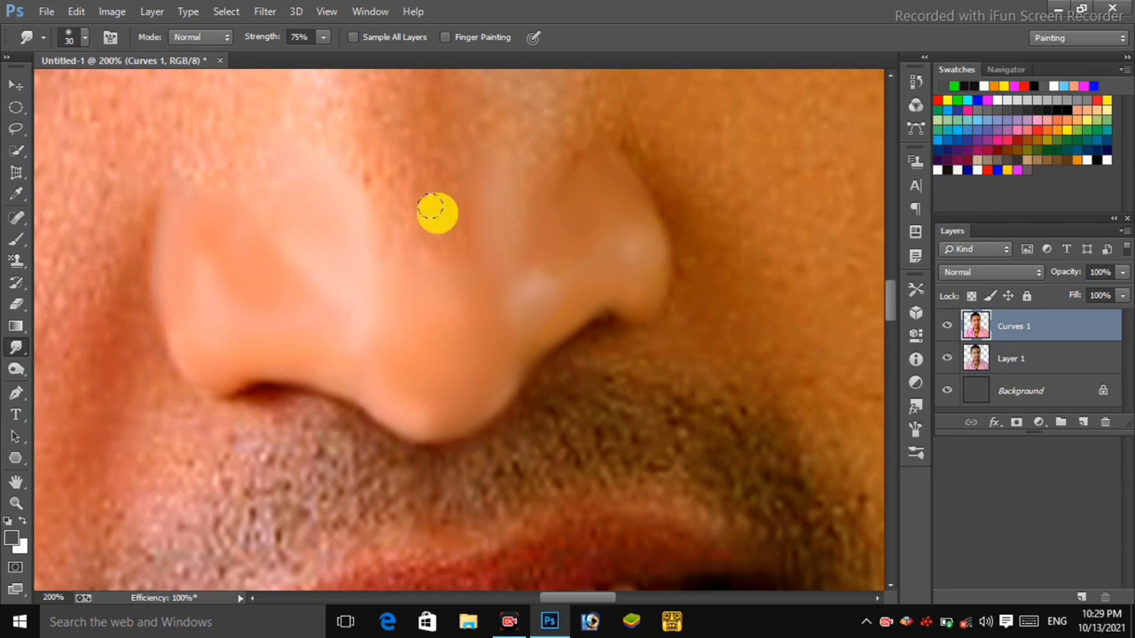
Step: Smudge the nose bridge and both its sides smooth from between the eyes down to the tip, using a brush size of 45
key("space")
left_click_drag(433, 169, 416, 319)
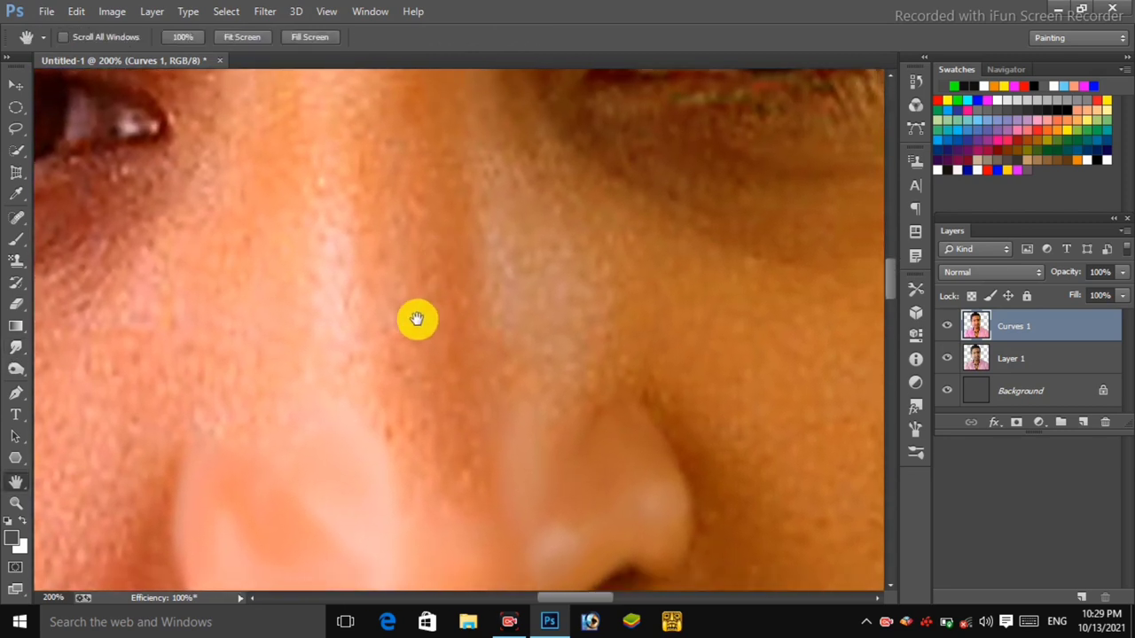
key("ctrl+minus")
left_click(15, 350)
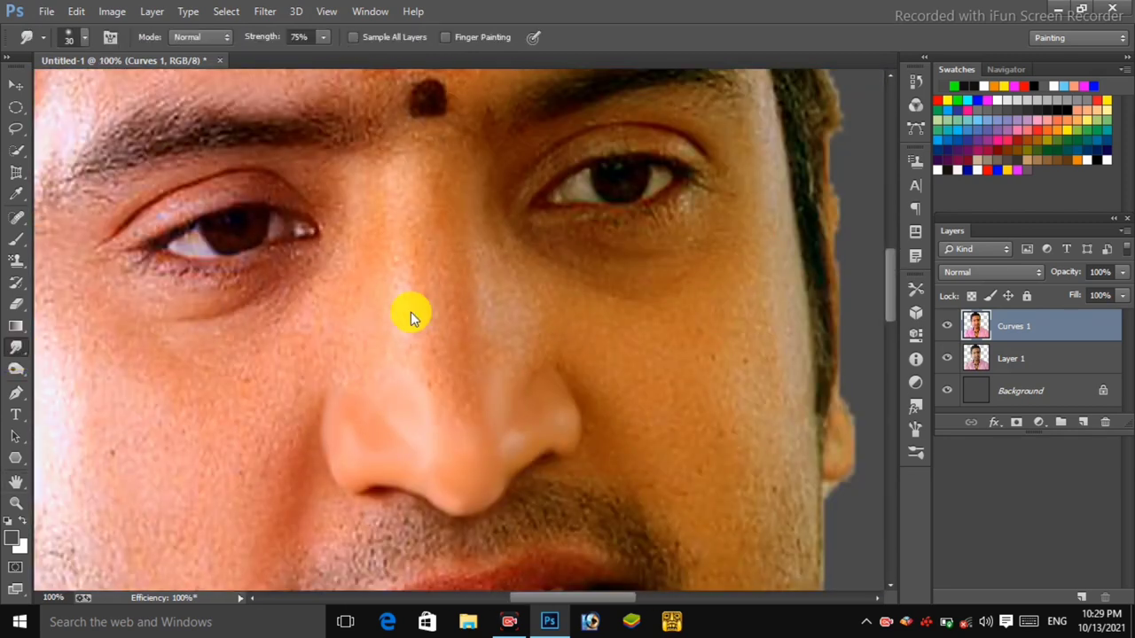
key("bracketright")
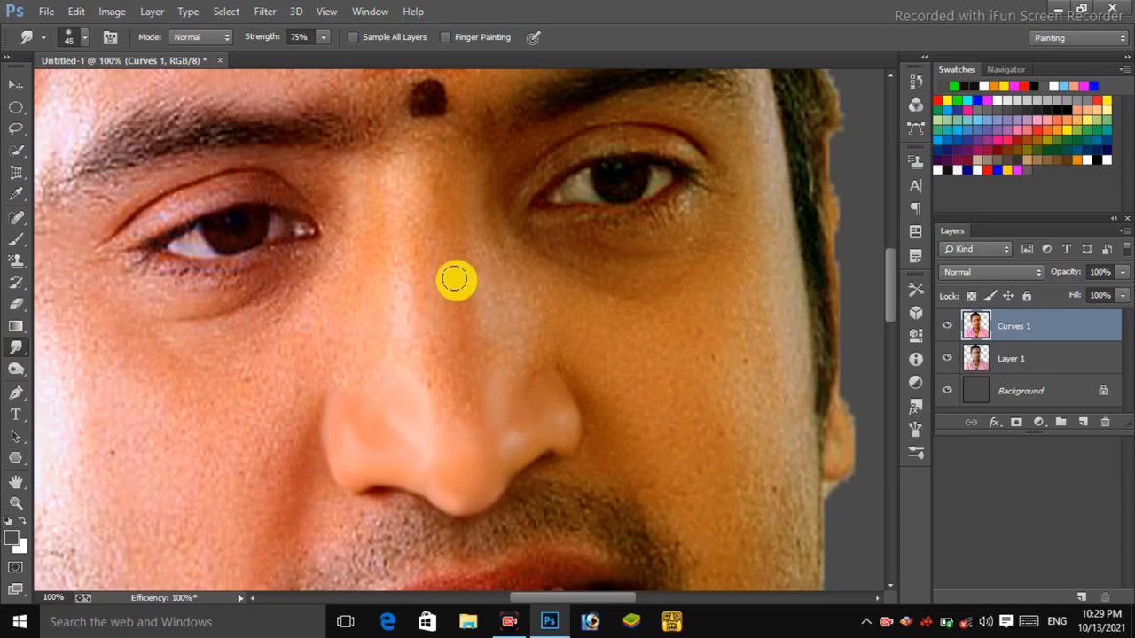
mouse_move(453, 279)
left_mouse_down()
mouse_move(447, 217)
mouse_move(458, 408)
mouse_move(450, 370)
mouse_move(439, 389)
mouse_move(430, 332)
mouse_move(429, 378)
mouse_move(436, 182)
left_mouse_up()
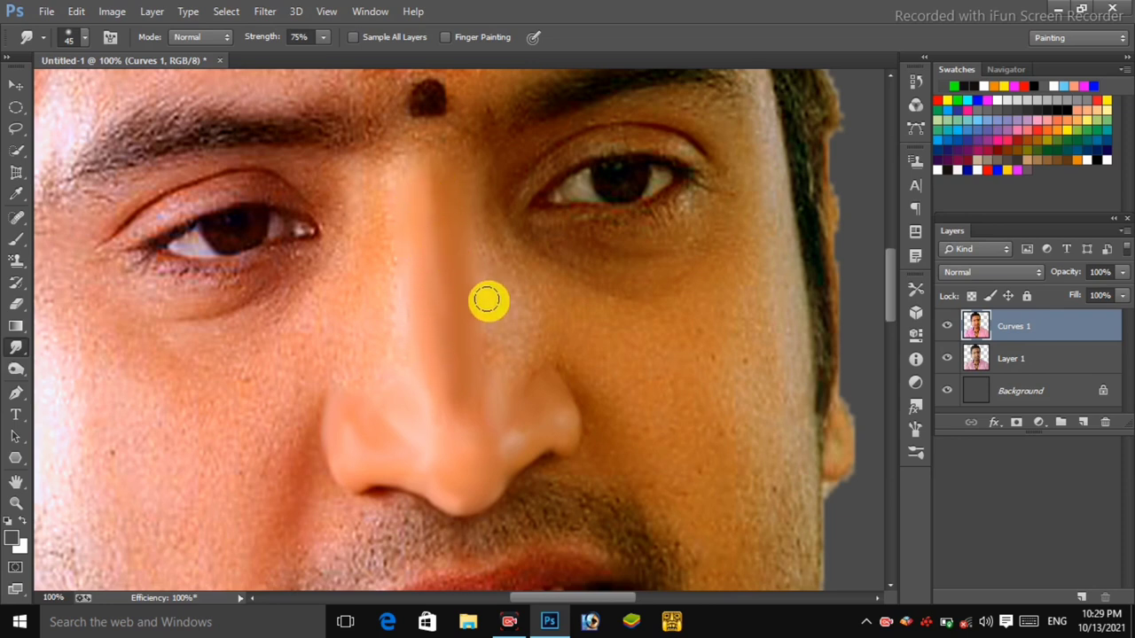
mouse_move(494, 294)
left_mouse_down()
mouse_move(478, 251)
mouse_move(518, 330)
mouse_move(521, 362)
mouse_move(484, 328)
left_mouse_up()
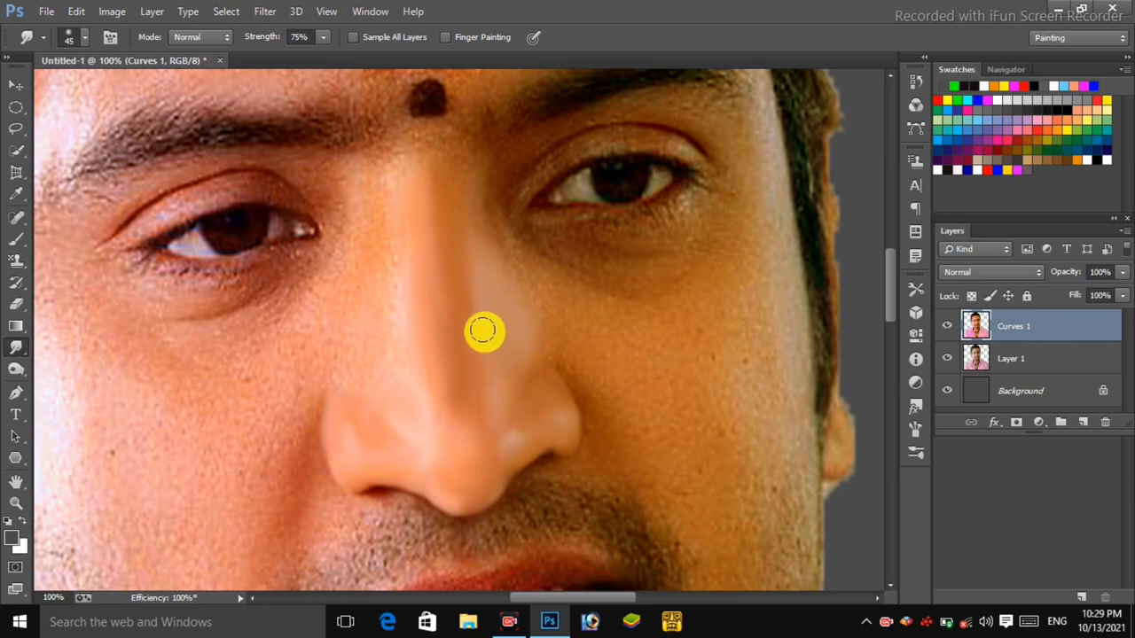
mouse_move(394, 290)
left_mouse_down()
mouse_move(404, 364)
mouse_move(368, 201)
mouse_move(384, 187)
mouse_move(388, 246)
mouse_move(384, 227)
mouse_move(347, 367)
mouse_move(369, 373)
mouse_move(375, 274)
left_mouse_up()
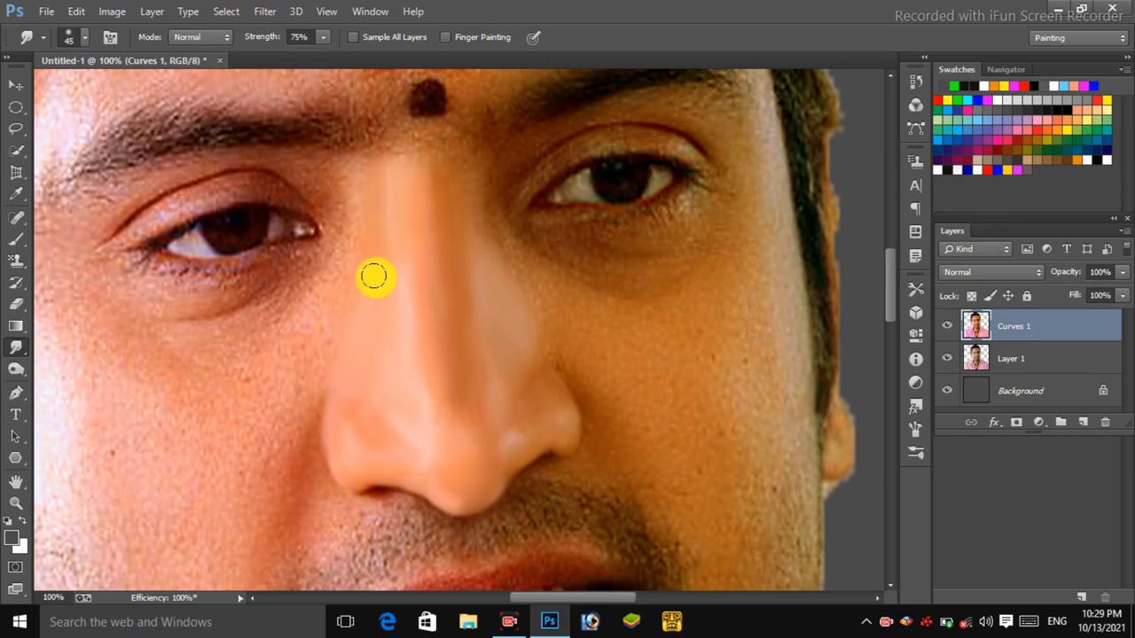
mouse_move(473, 222)
left_mouse_down()
mouse_move(462, 171)
mouse_move(523, 321)
mouse_move(500, 330)
mouse_move(527, 368)
mouse_move(502, 337)
mouse_move(511, 371)
mouse_move(450, 298)
mouse_move(368, 290)
mouse_move(408, 360)
mouse_move(598, 328)
left_mouse_up()
Step: Compare the smudged nose with the original by toggling the visibility of the Curves 1 layer, leaving it shown
key("ctrl+minus")
key("ctrl+minus")
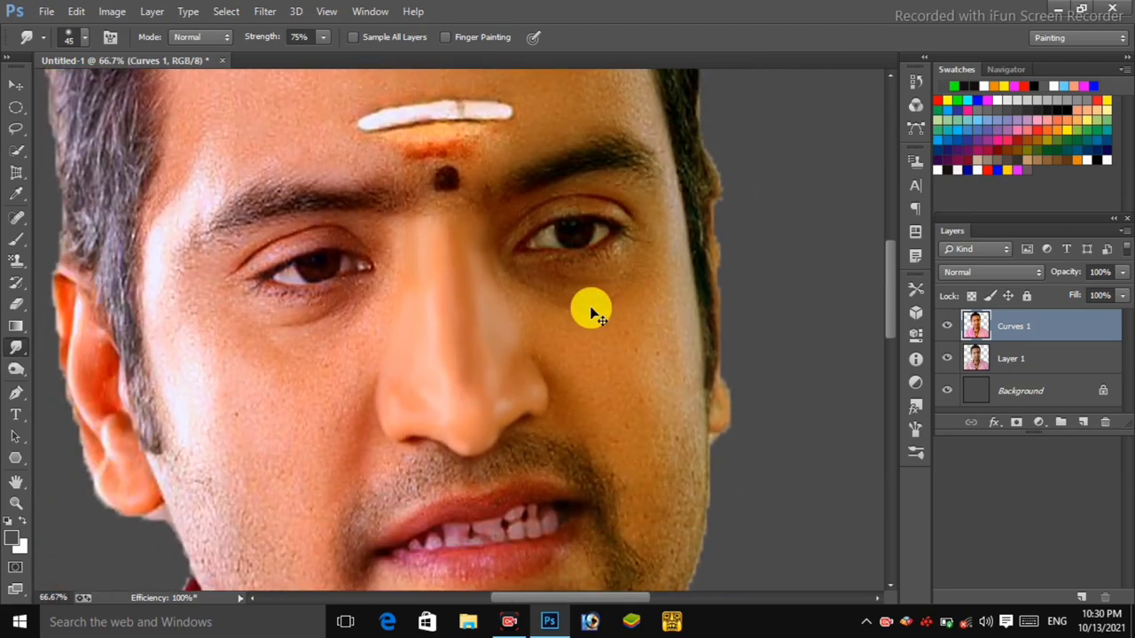
left_click(946, 326)
left_click(946, 326)
left_click(946, 326)
left_click(946, 326)
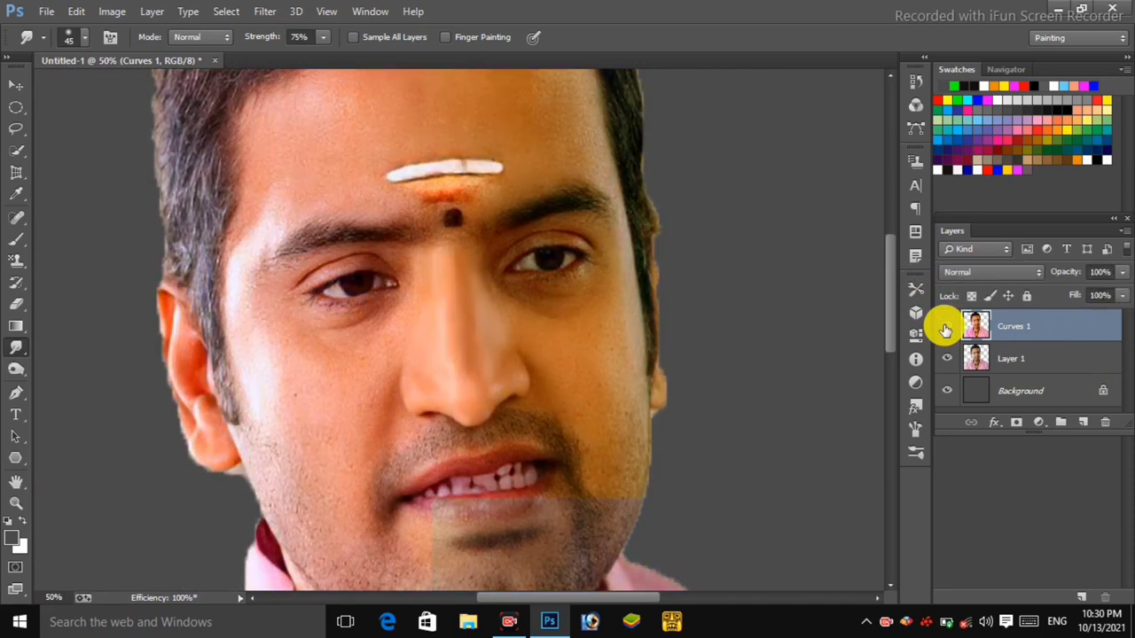
key("ctrl+minus")
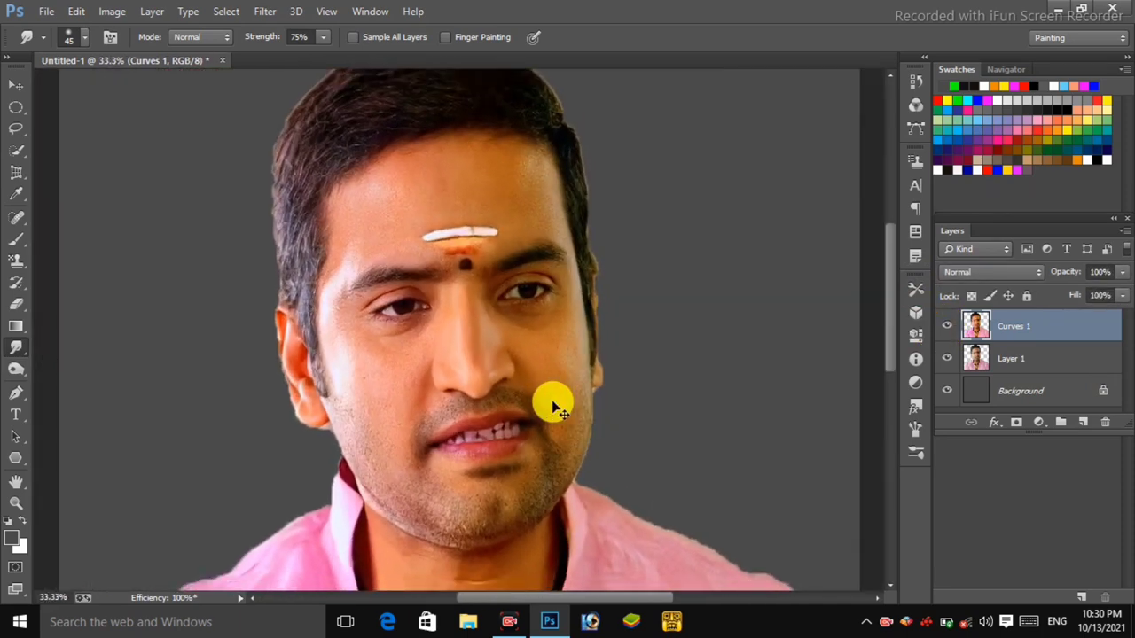